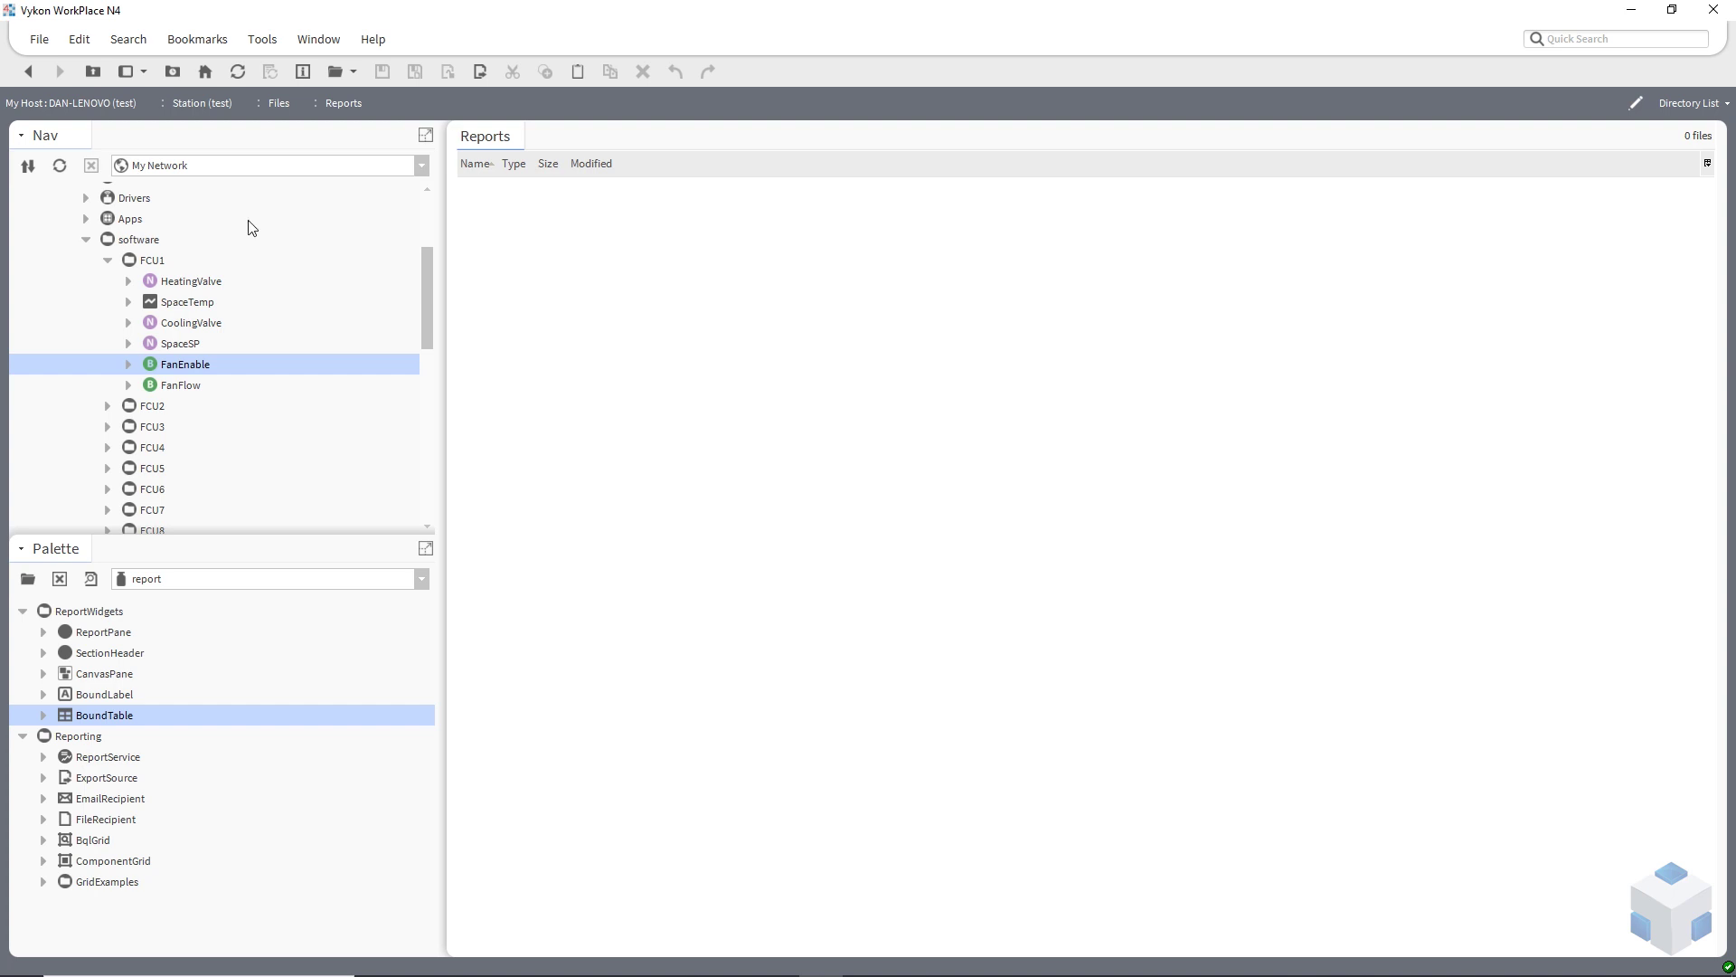
Step: Scroll the Nav tree up to bring Files > Reports and Config > software > FCU1 into view
{"action": "scroll", "coordinate": [342, 369], "scroll_direction": "up", "scroll_amount": 1}
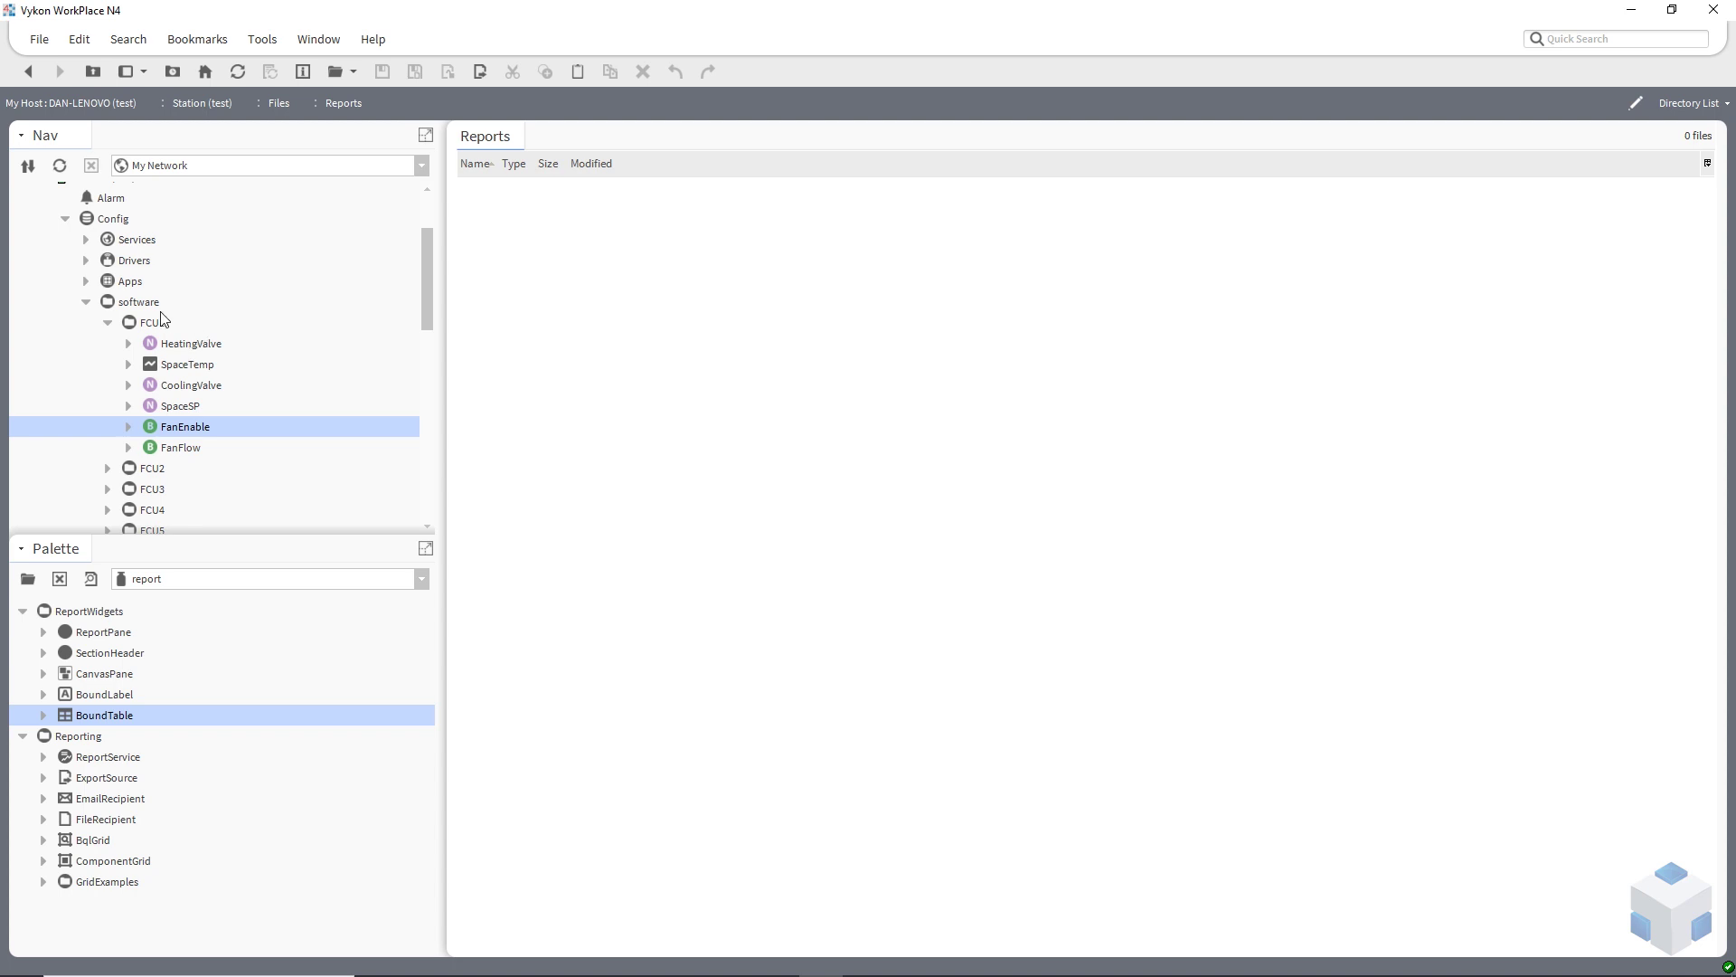
Step: View the software folder's and FCU1's wire sheets, then return to the software folder
{"action": "double_click", "coordinate": [159, 308]}
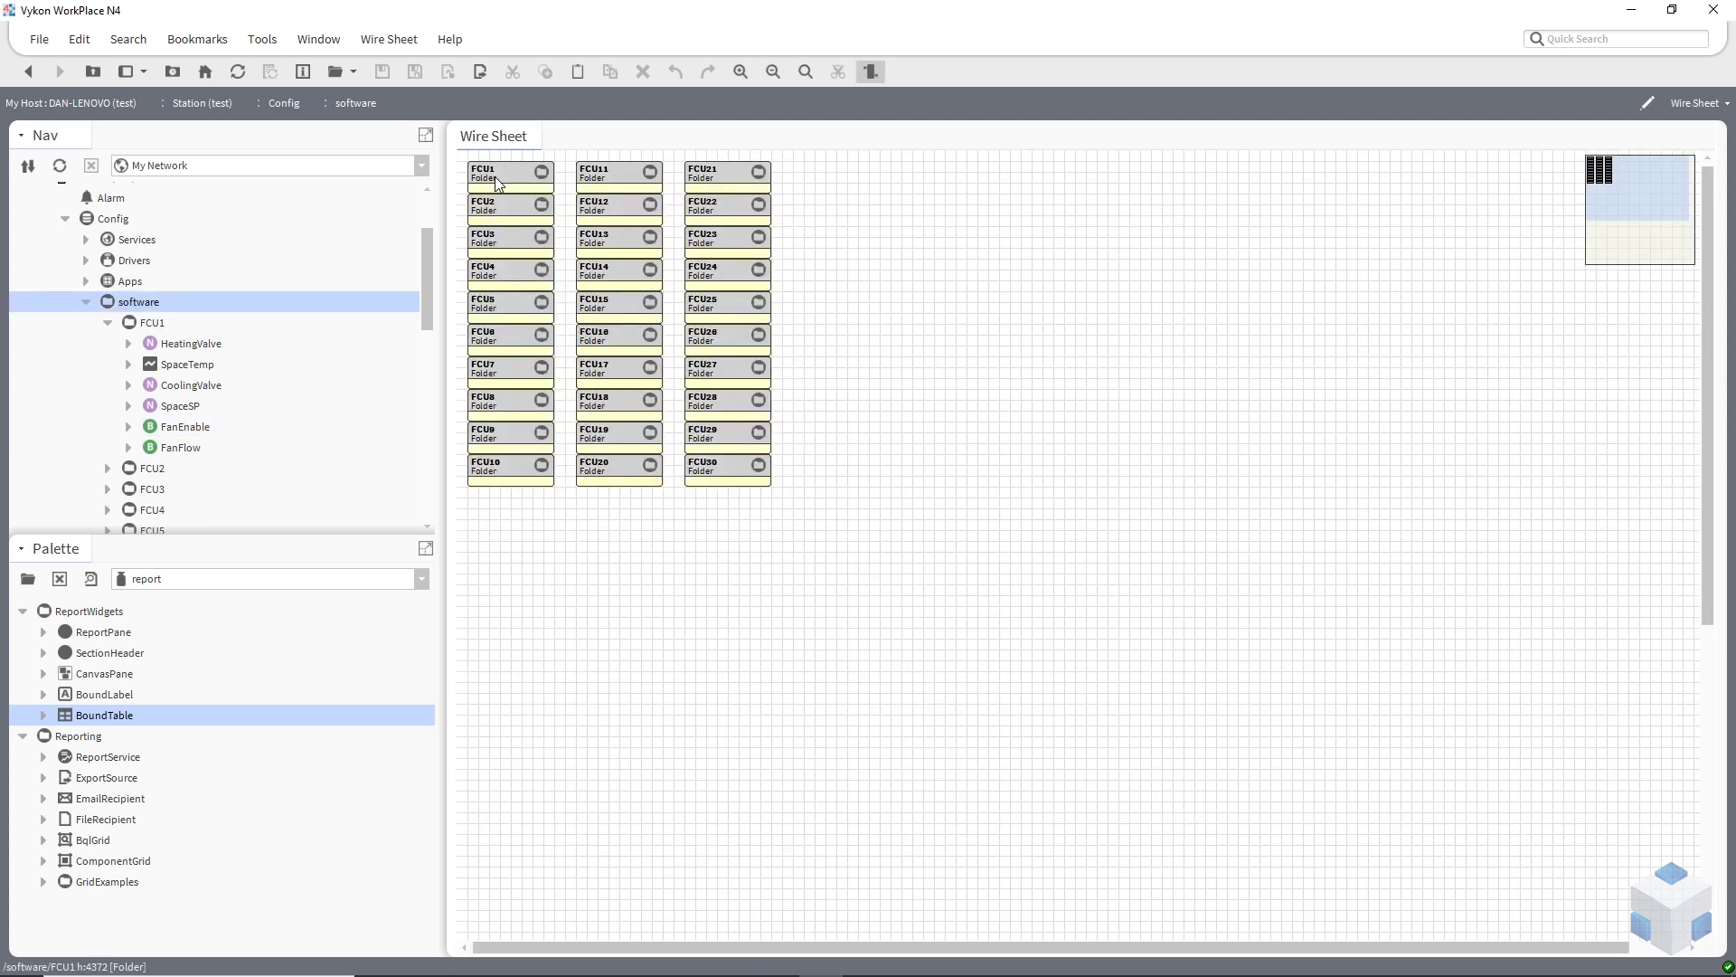
{"action": "double_click", "coordinate": [496, 176]}
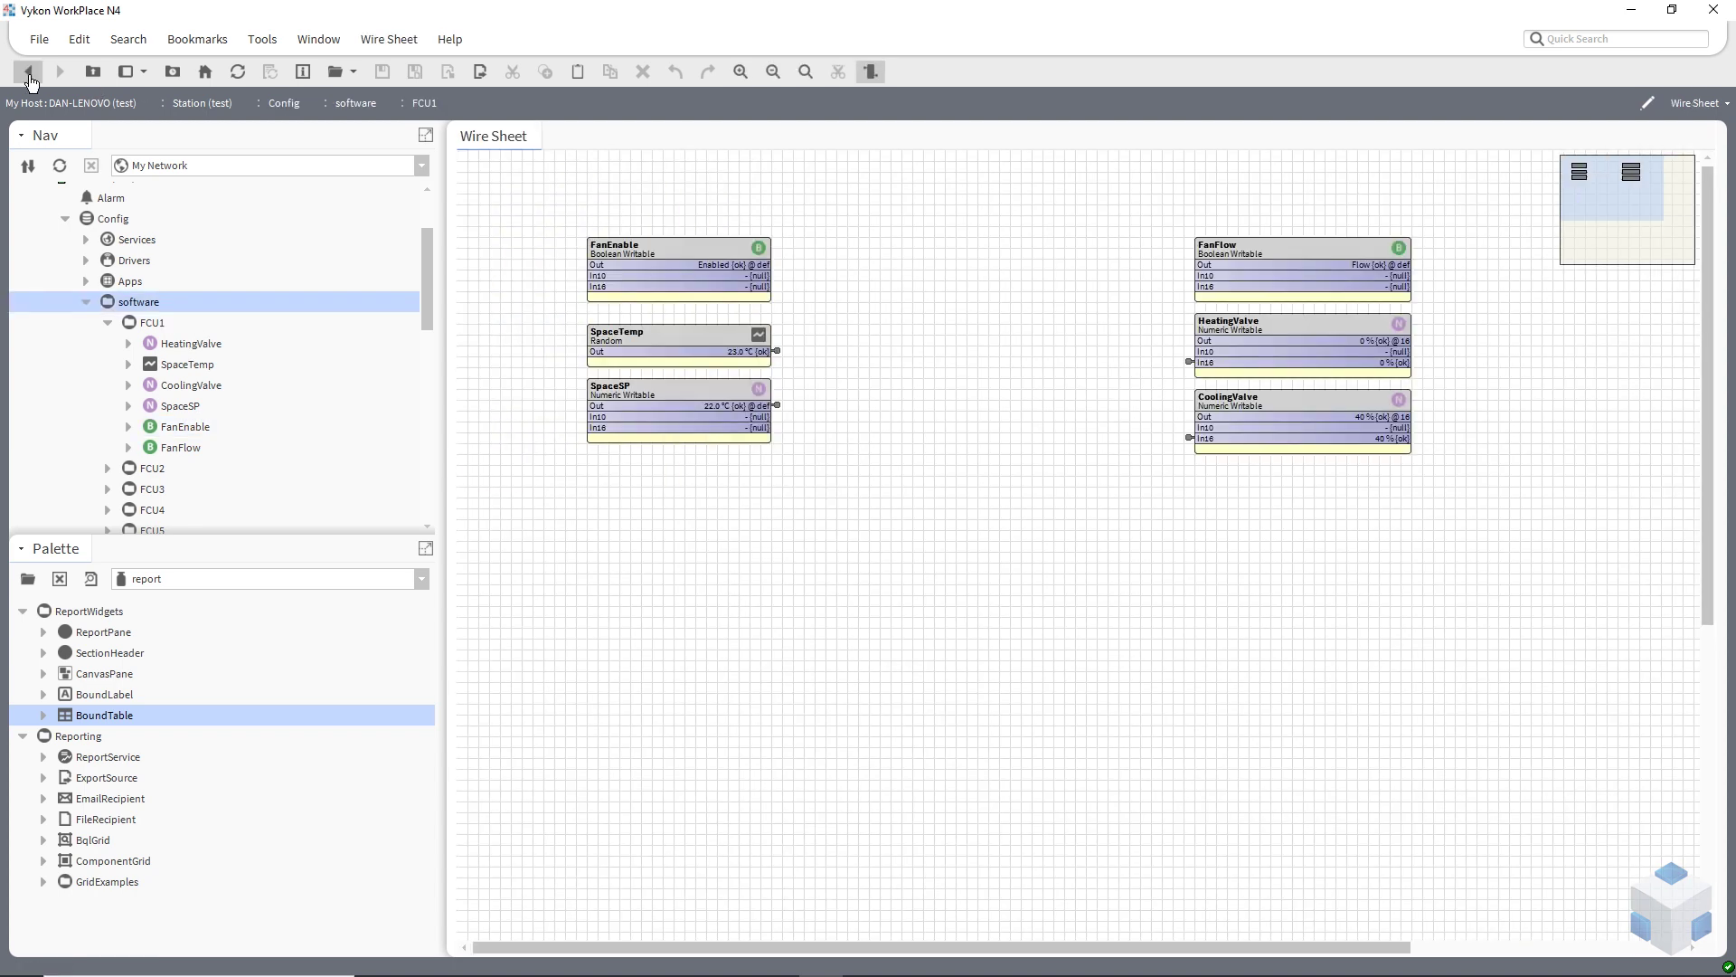
{"action": "left_click", "coordinate": [30, 72]}
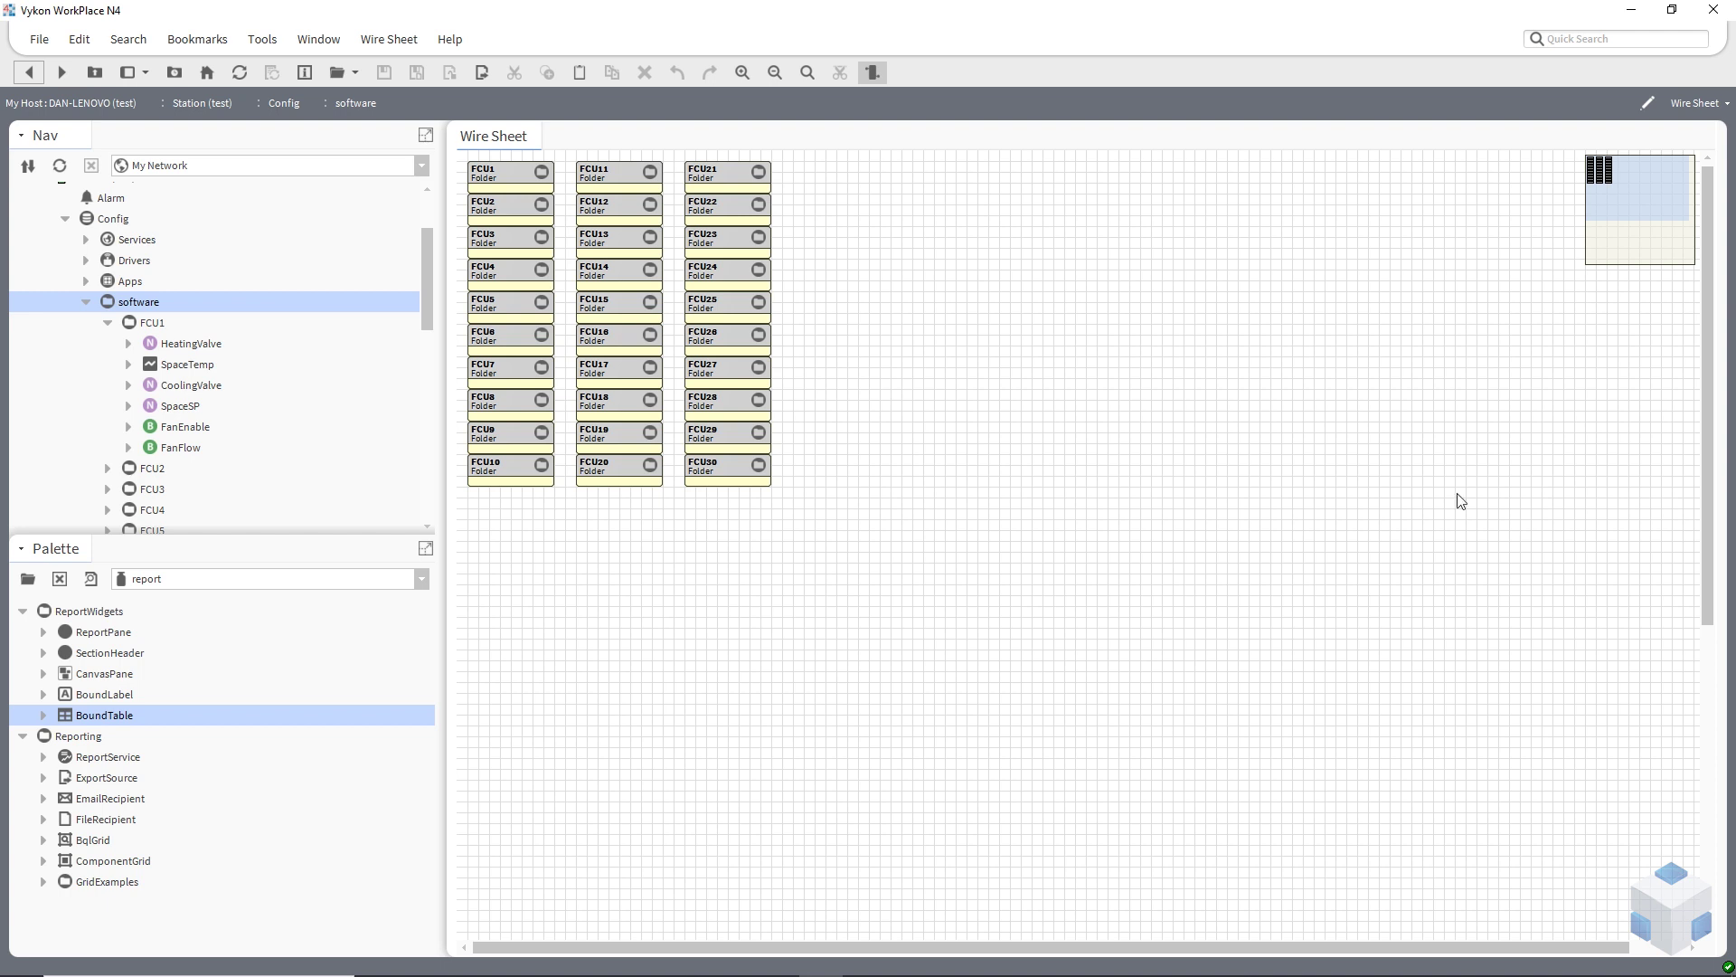
{"action": "scroll", "coordinate": [242, 348], "scroll_direction": "down", "scroll_amount": 7}
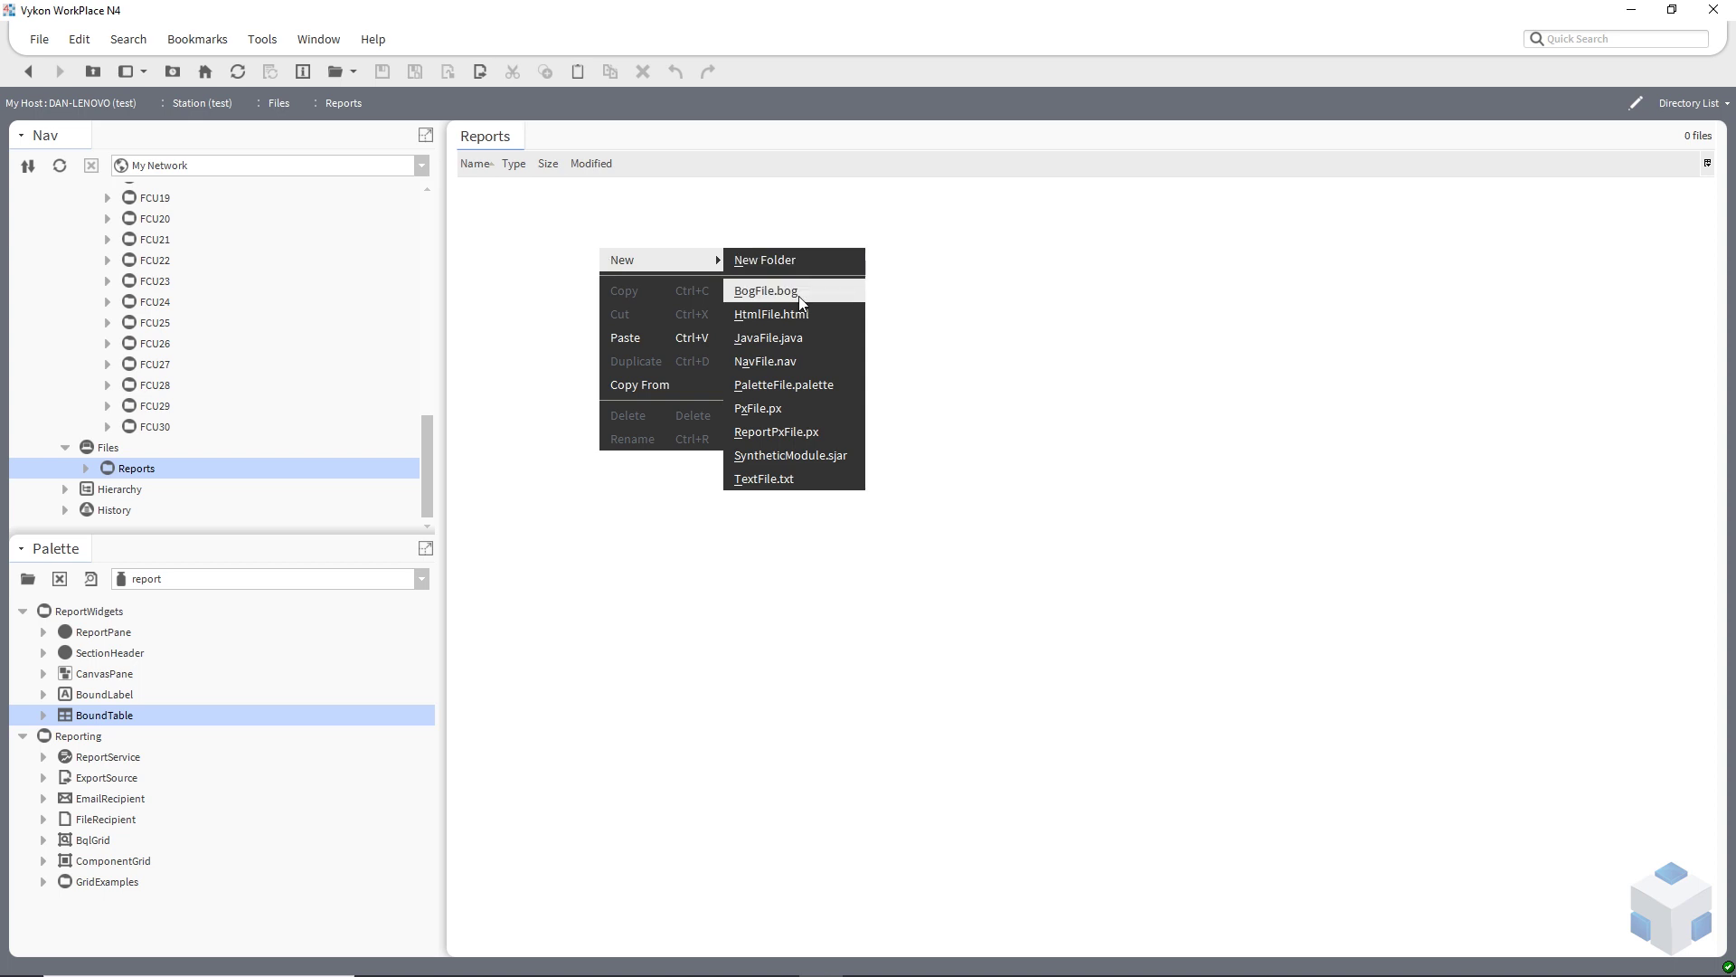
Step: Add a ReportPxFile to the Reports folder named FCUs.px
{"action": "left_click", "coordinate": [785, 433]}
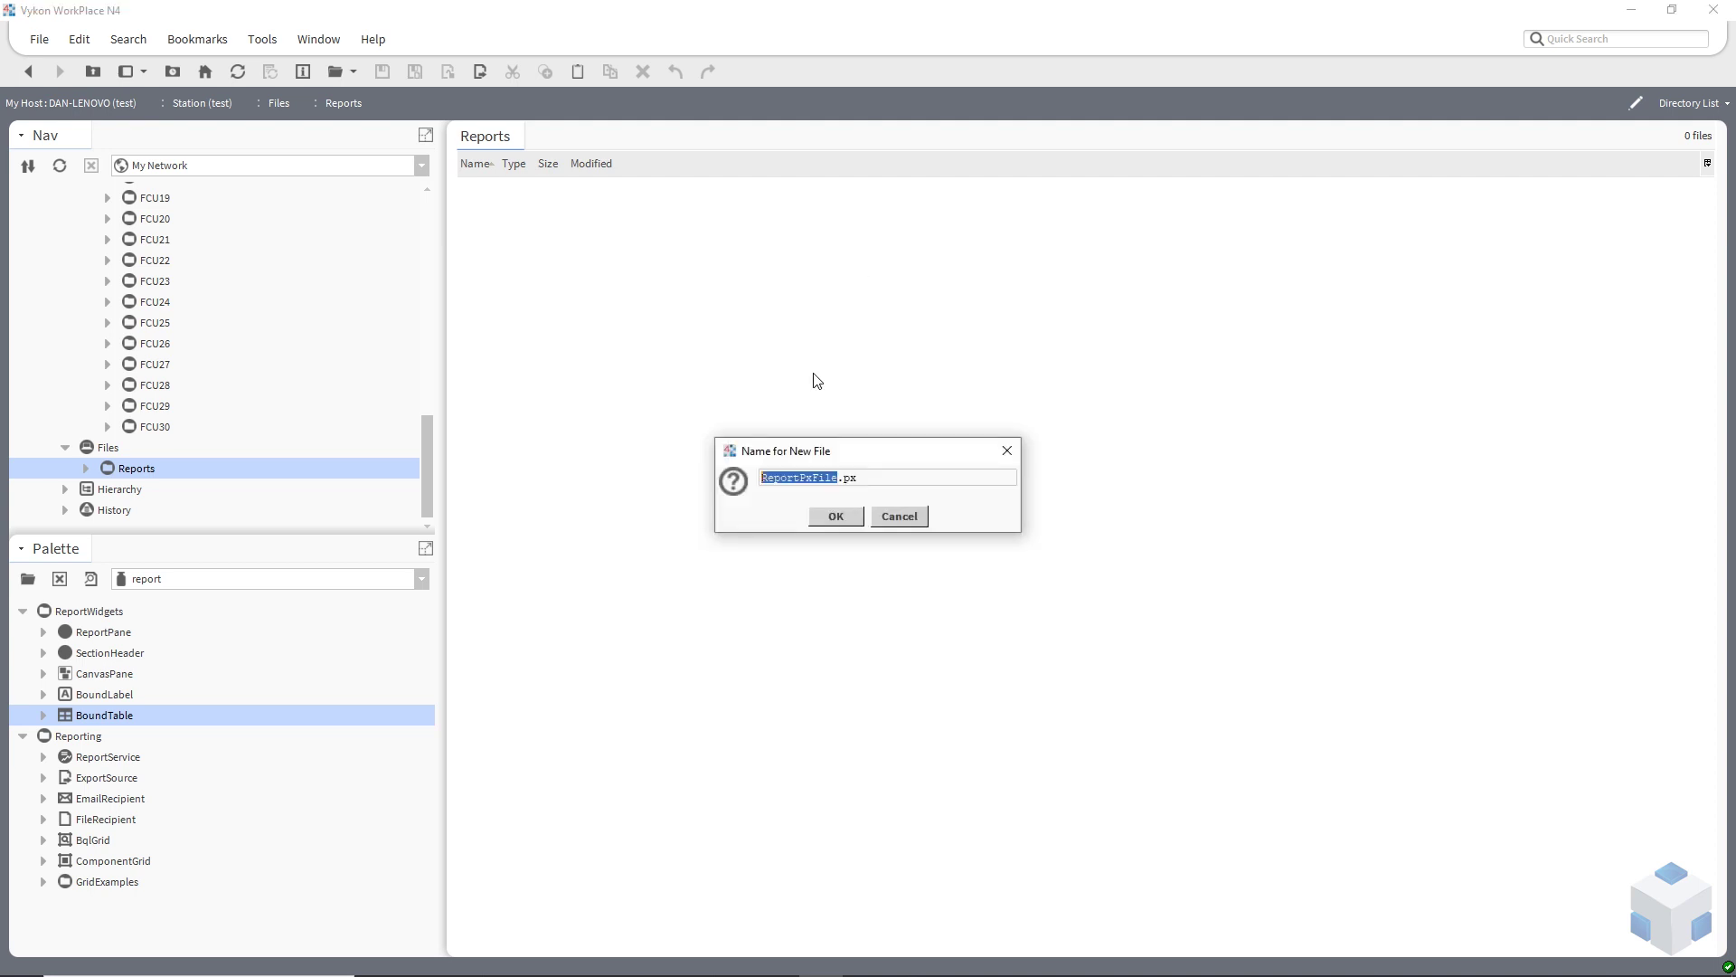
{"action": "type", "text": "FCUs"}
{"action": "key", "text": "Return"}
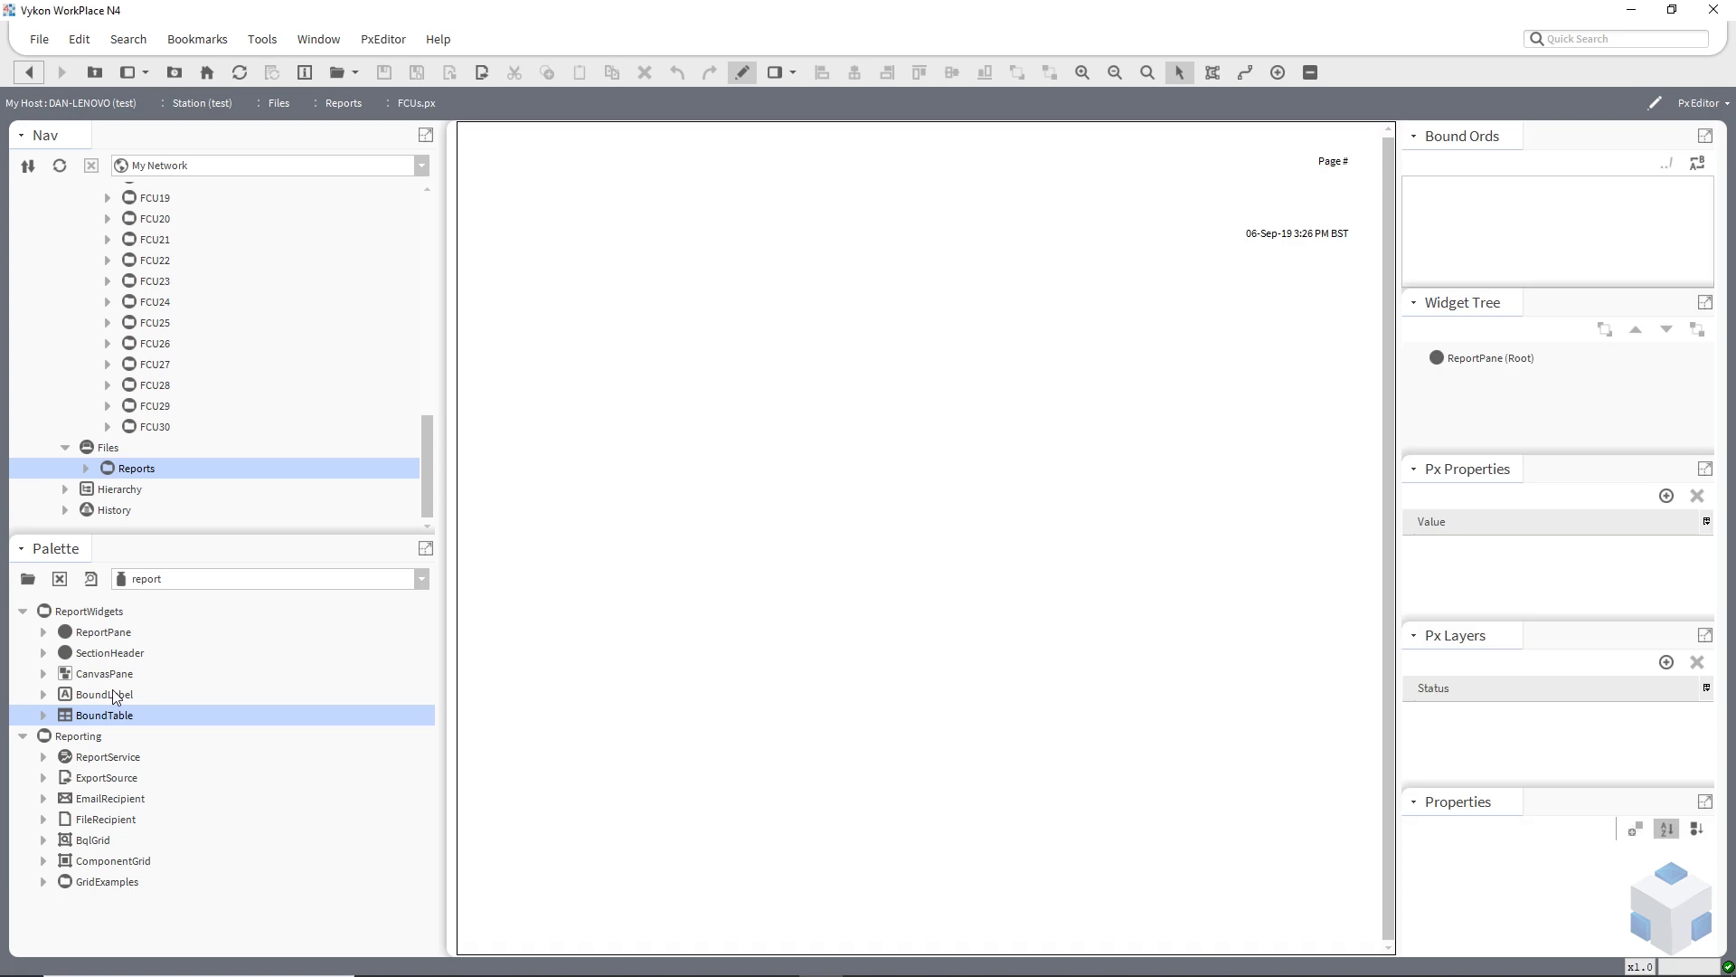
Step: Place a BoundLabel on the report page and set its text to FCUs
{"action": "left_click_drag", "start_coordinate": [115, 697], "coordinate": [871, 439]}
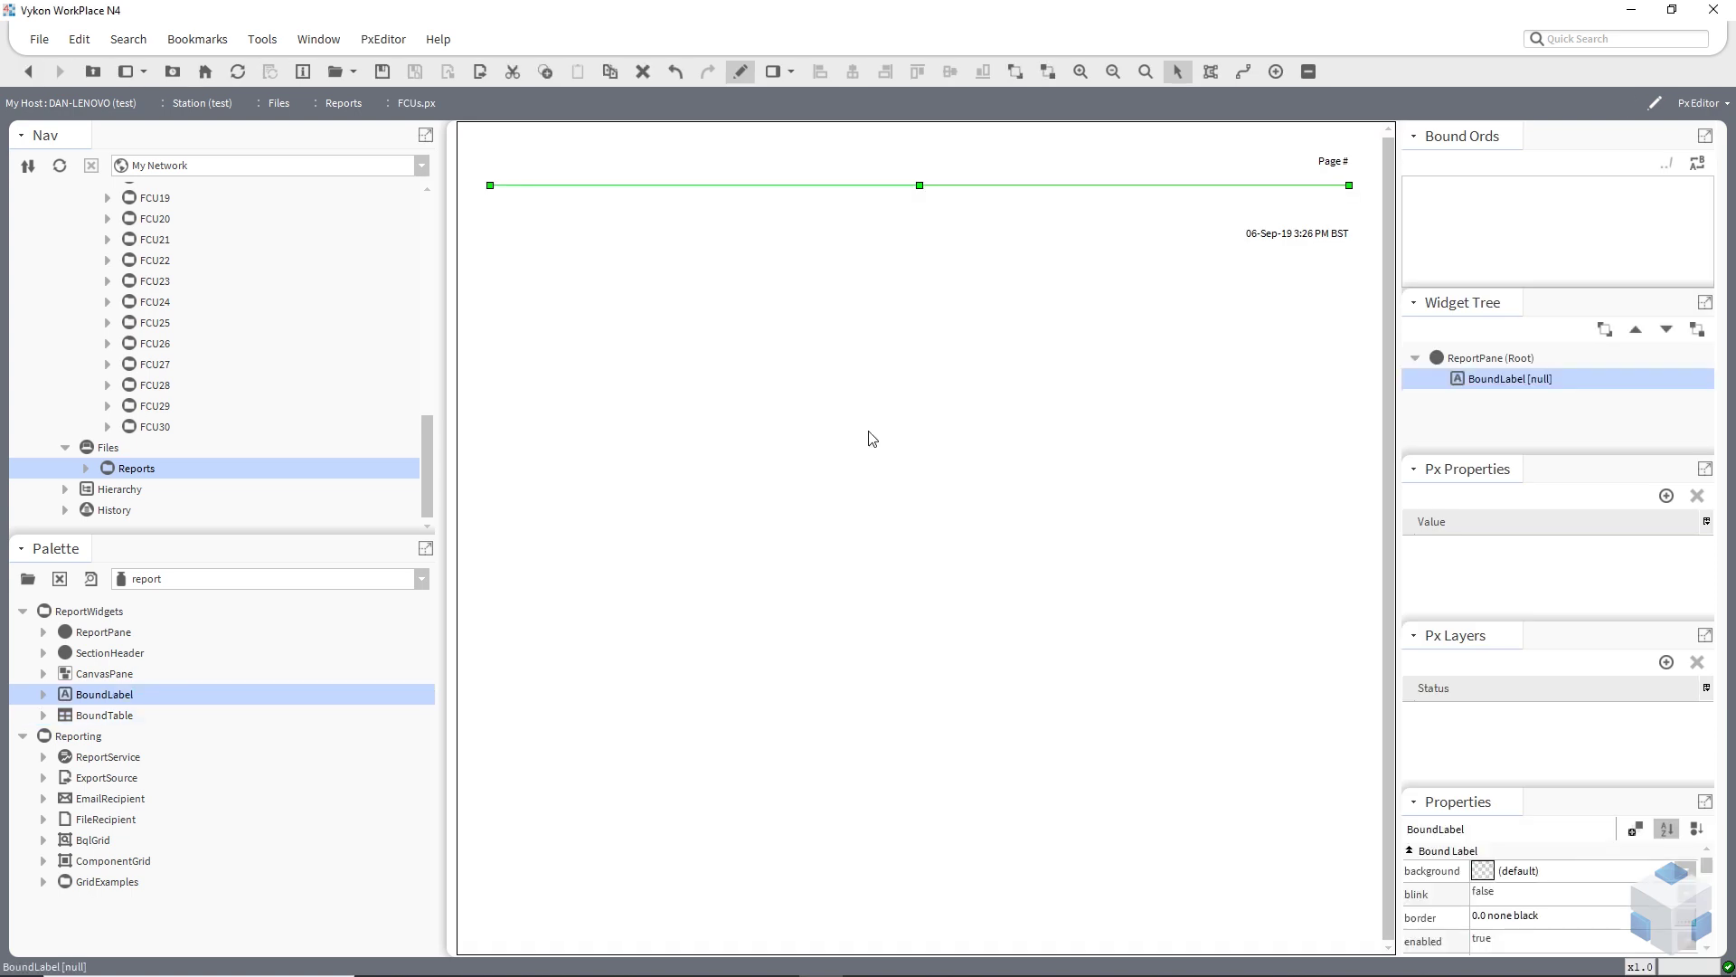
{"action": "double_click", "coordinate": [1535, 383]}
{"action": "right_click", "coordinate": [864, 495]}
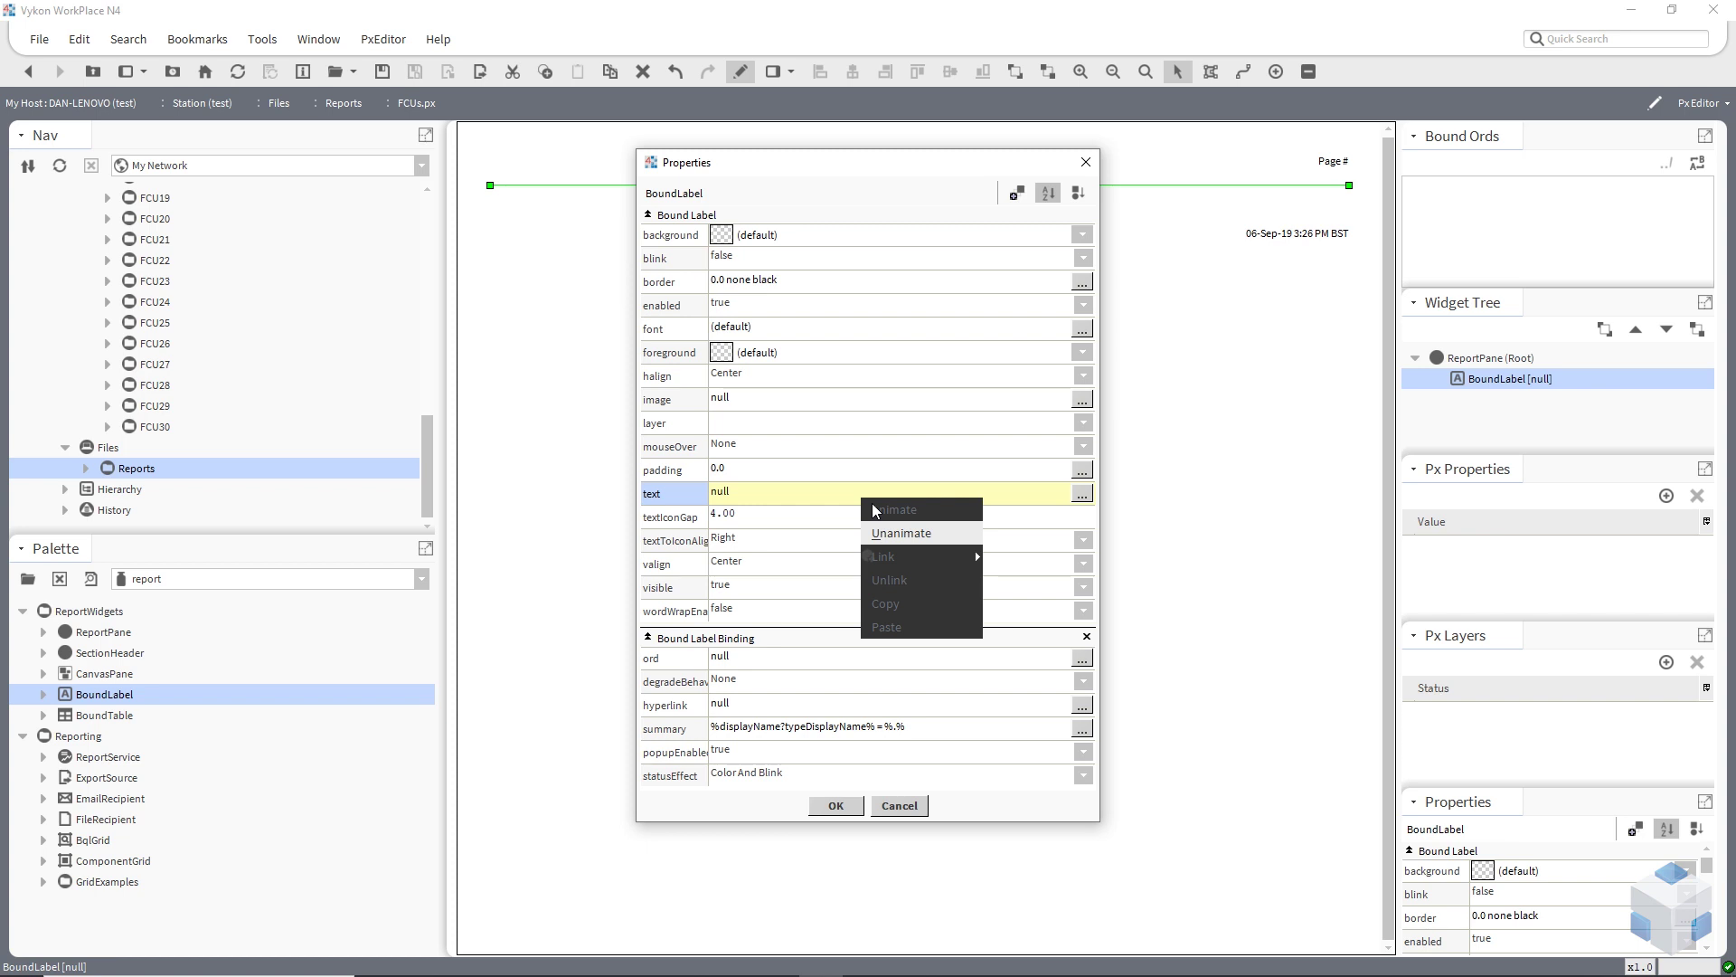
{"action": "left_click", "coordinate": [872, 503]}
{"action": "type", "text": "FCUs"}
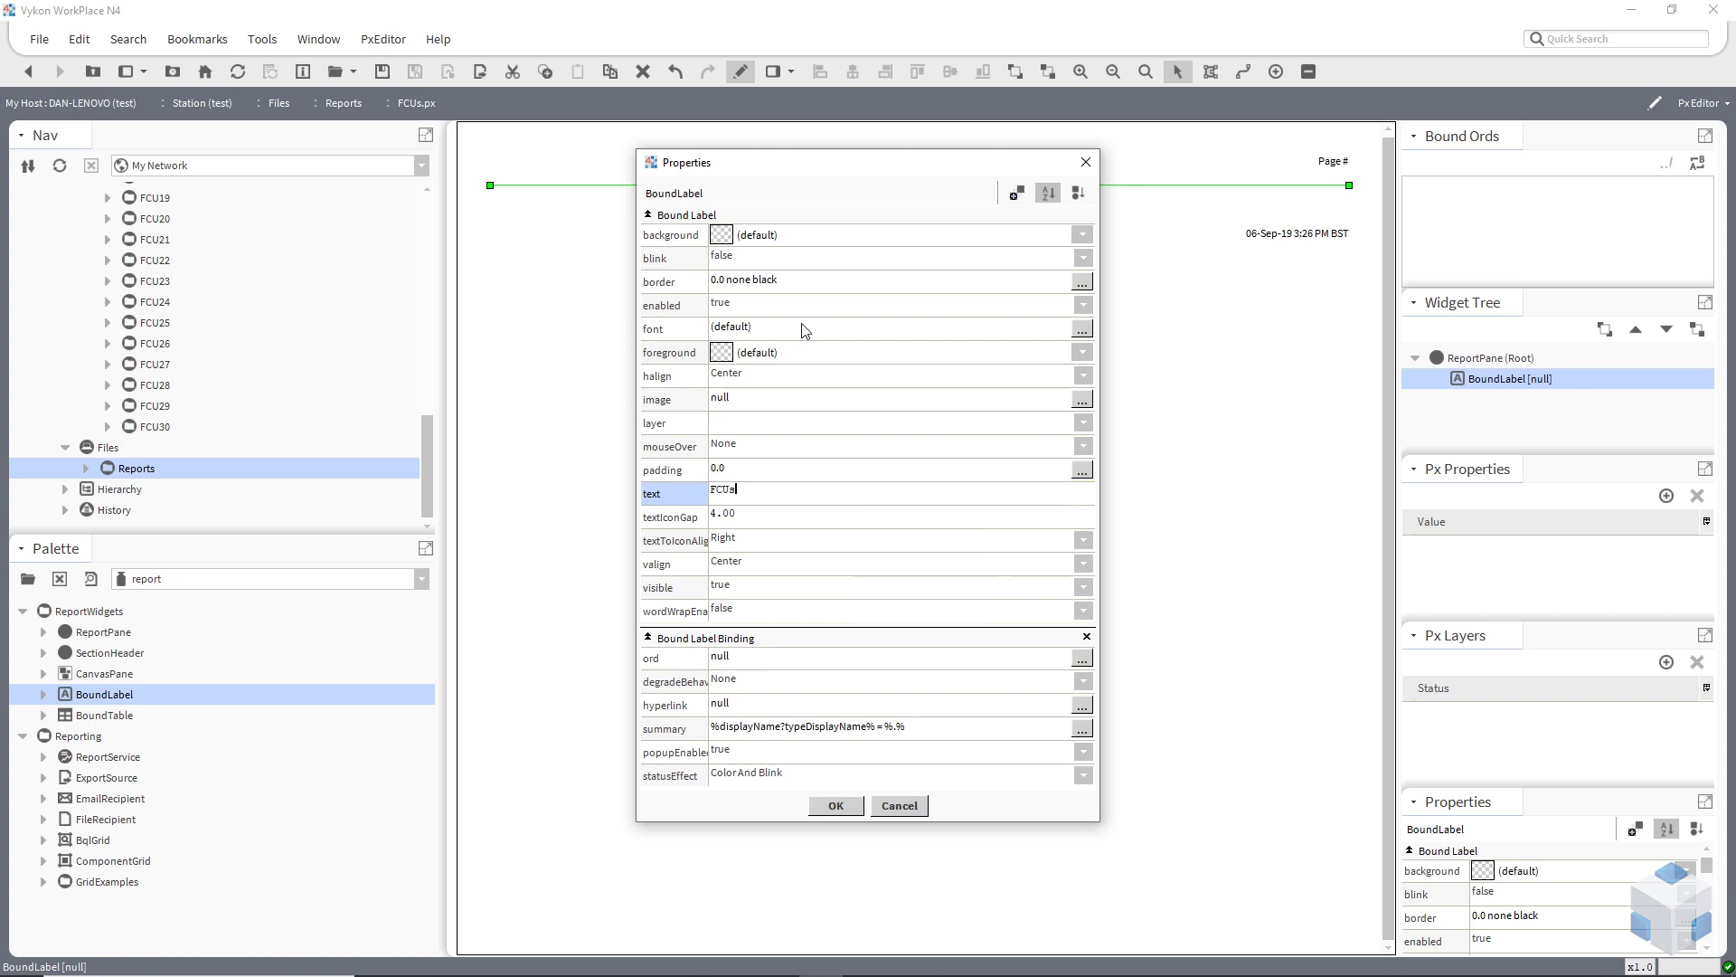
Step: Give the label a bold 24pt SansSerif font and apply the properties
{"action": "left_click", "coordinate": [805, 331]}
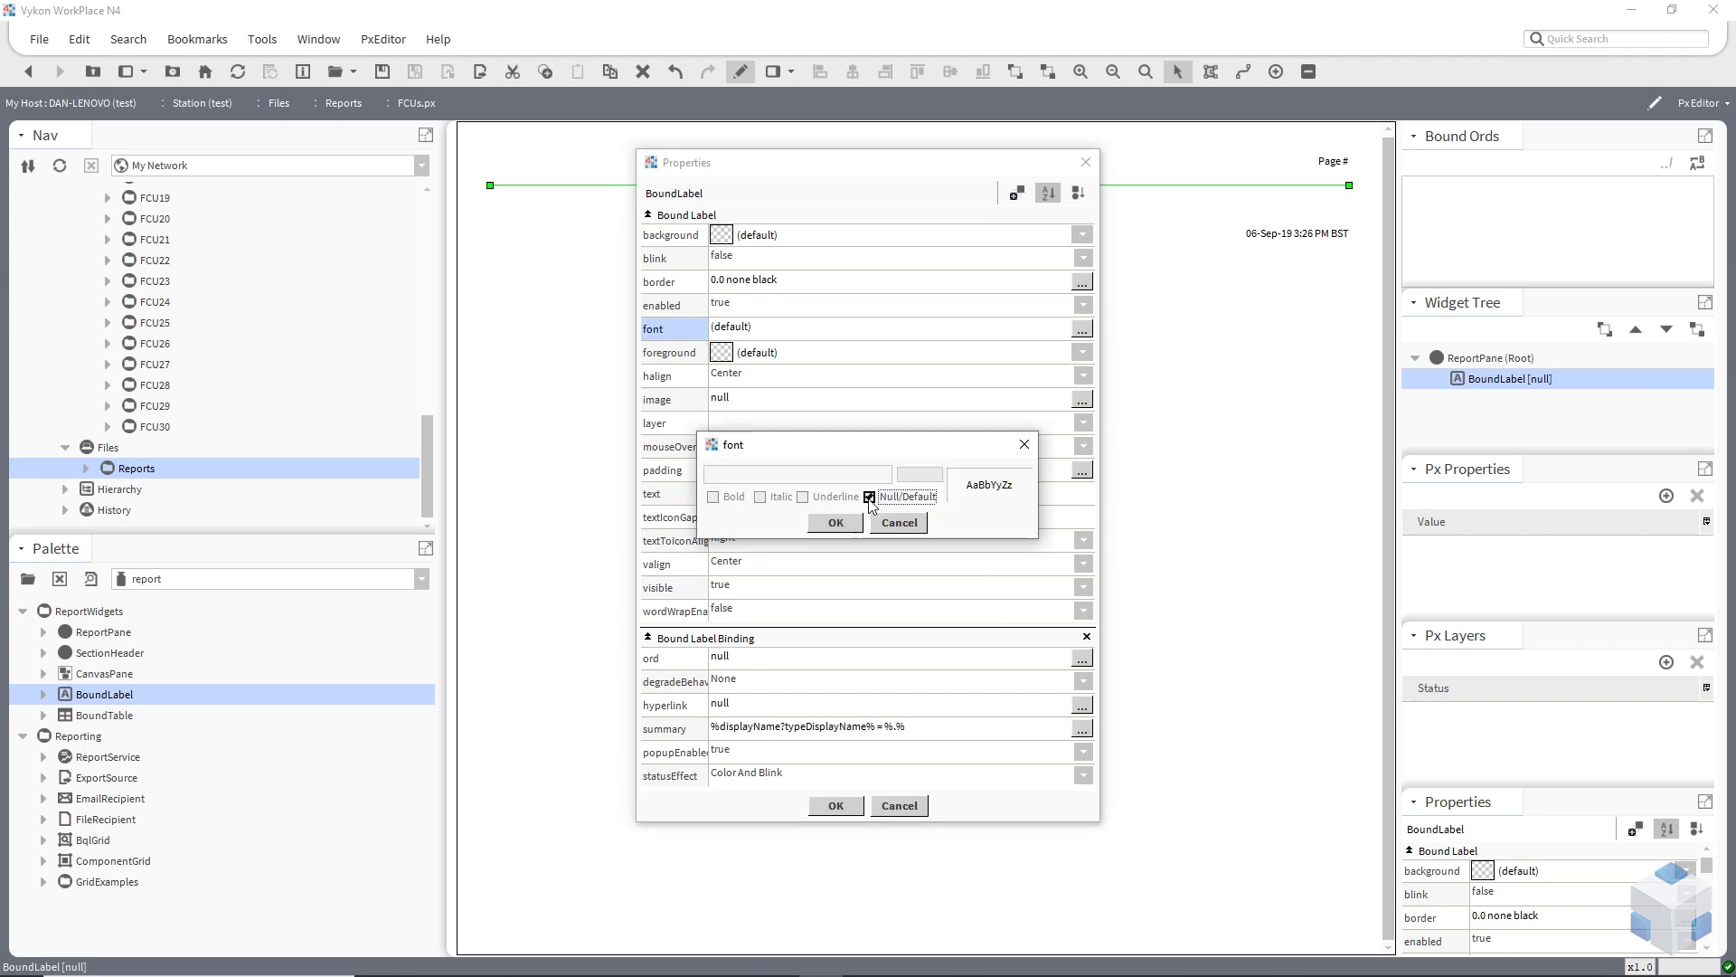
{"action": "left_click", "coordinate": [870, 496]}
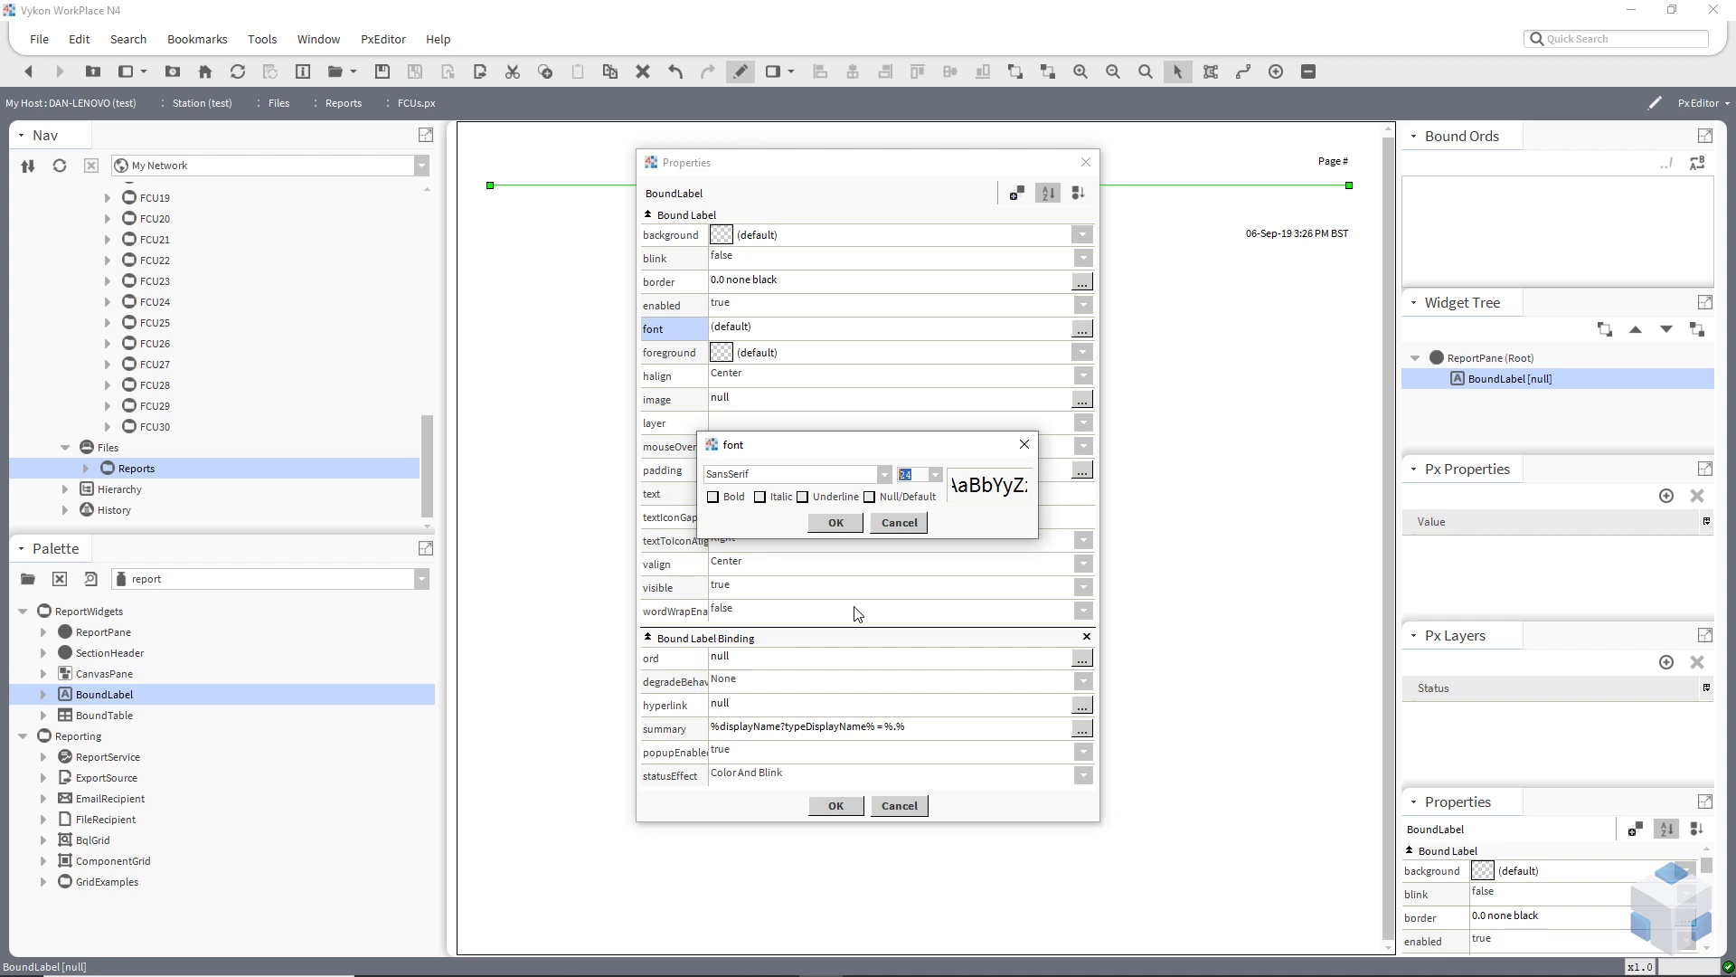
{"action": "key", "text": "Return"}
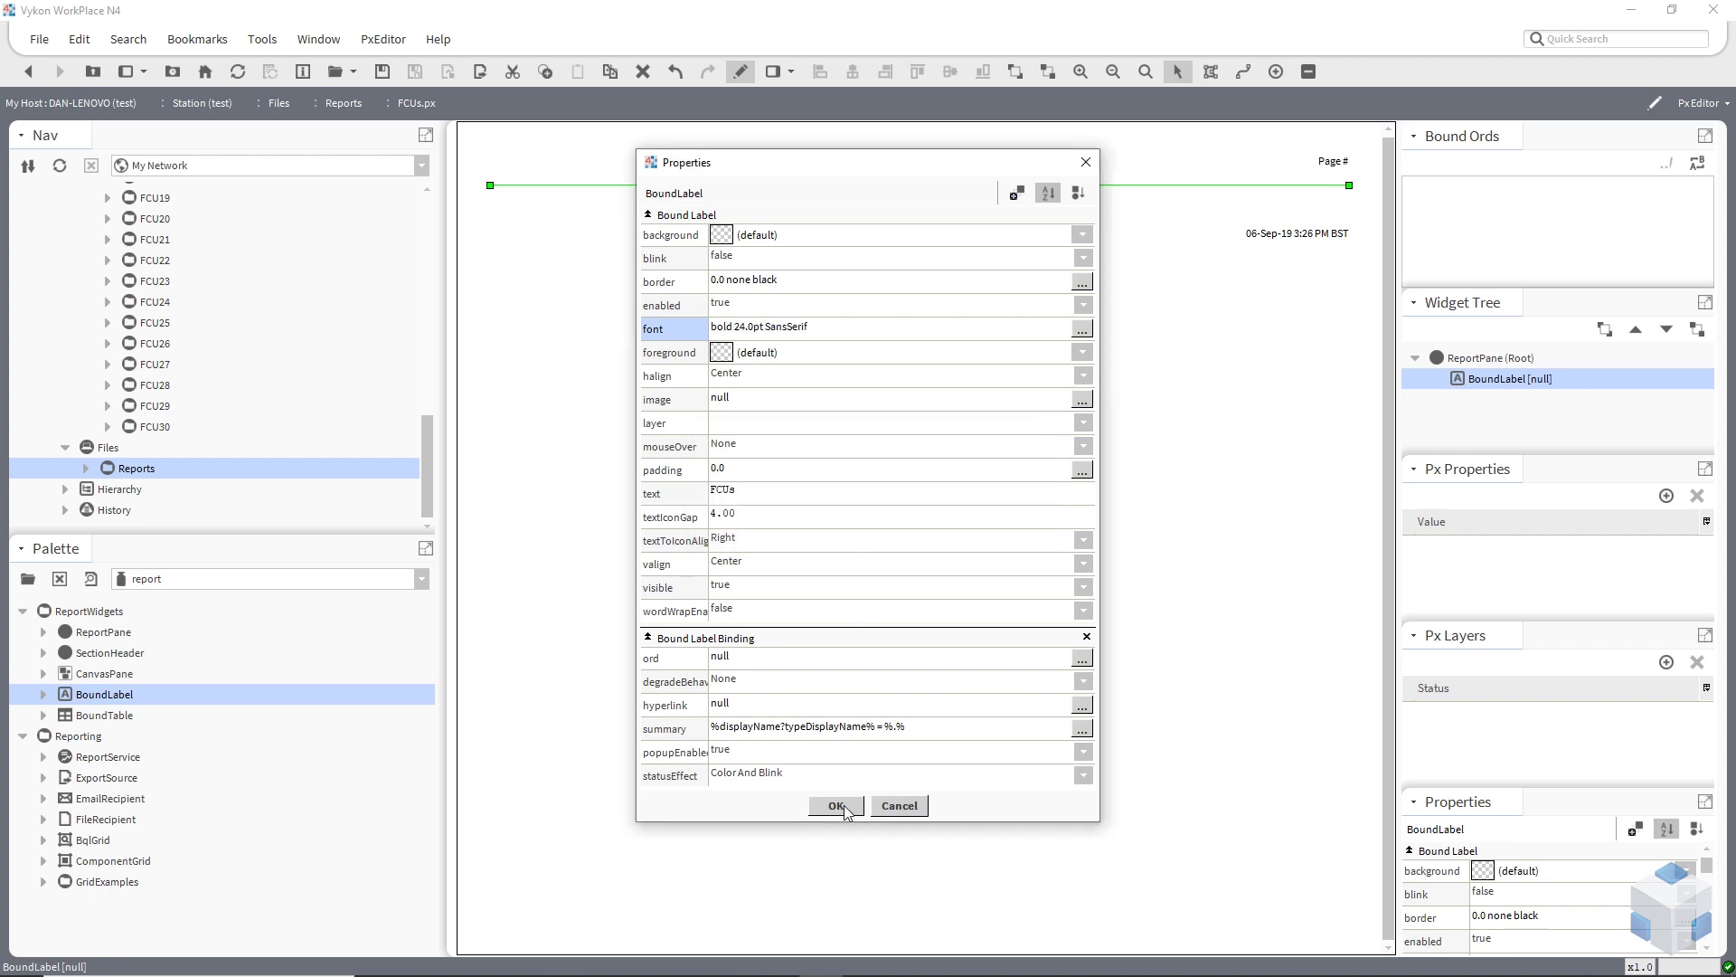
{"action": "left_click", "coordinate": [836, 805]}
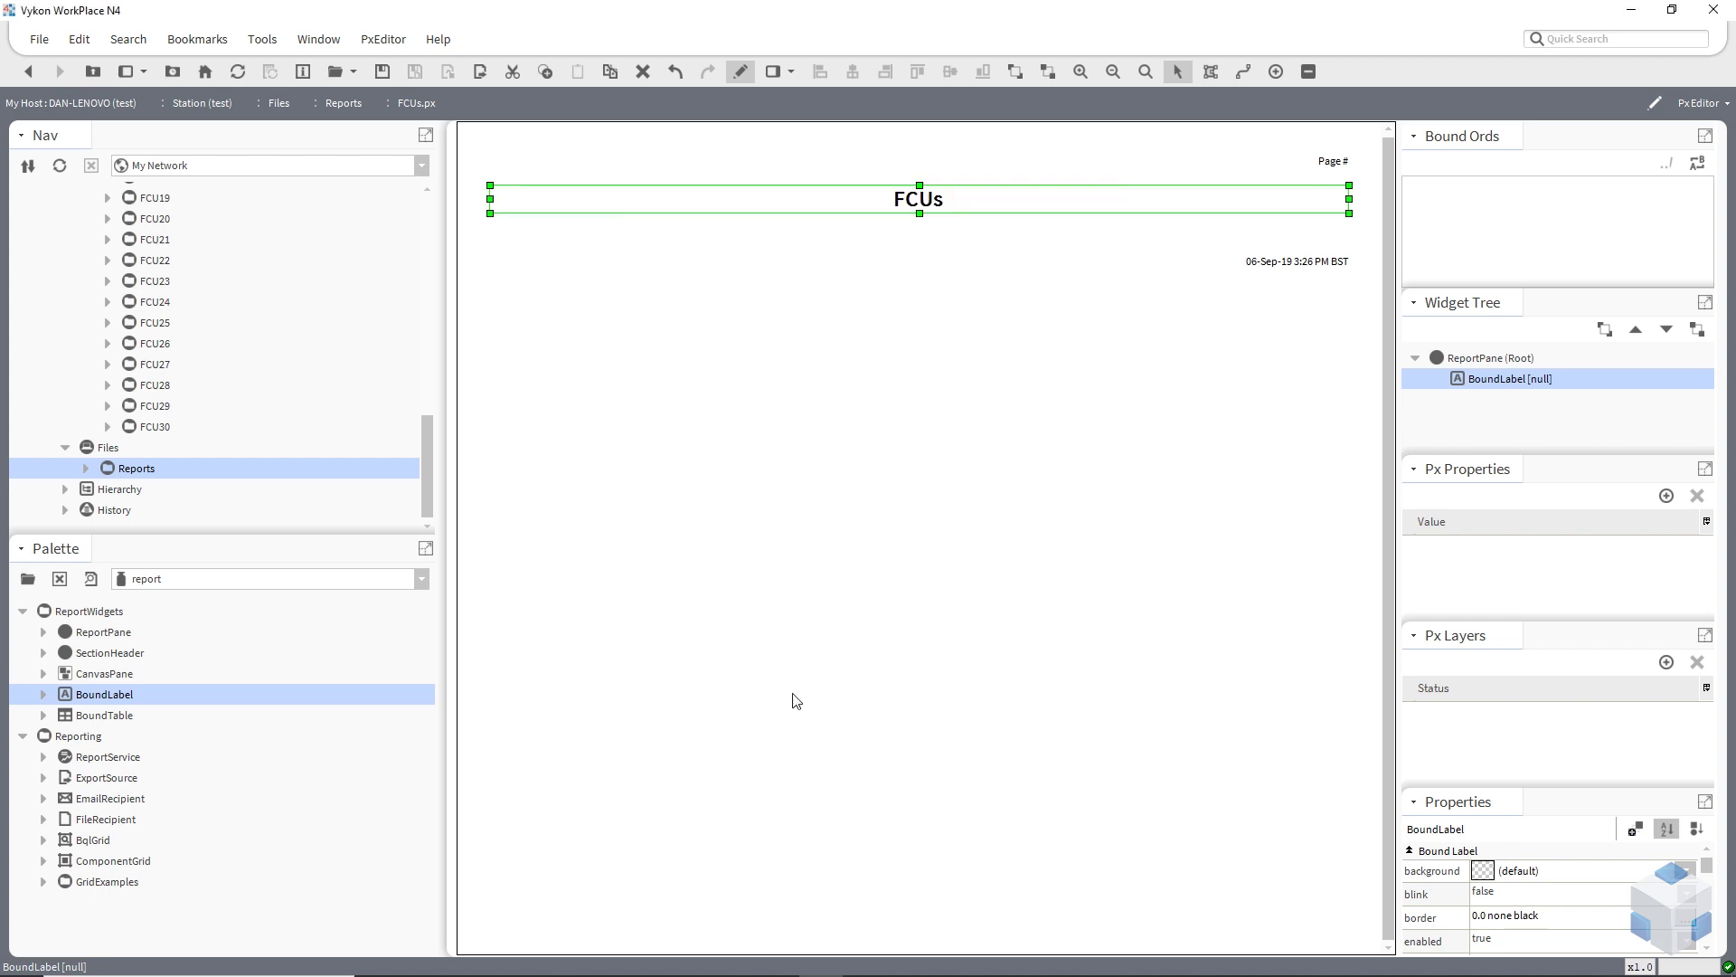
Step: Place a BoundTable directly beneath the FCUs title
{"action": "left_click_drag", "start_coordinate": [244, 715], "coordinate": [888, 373]}
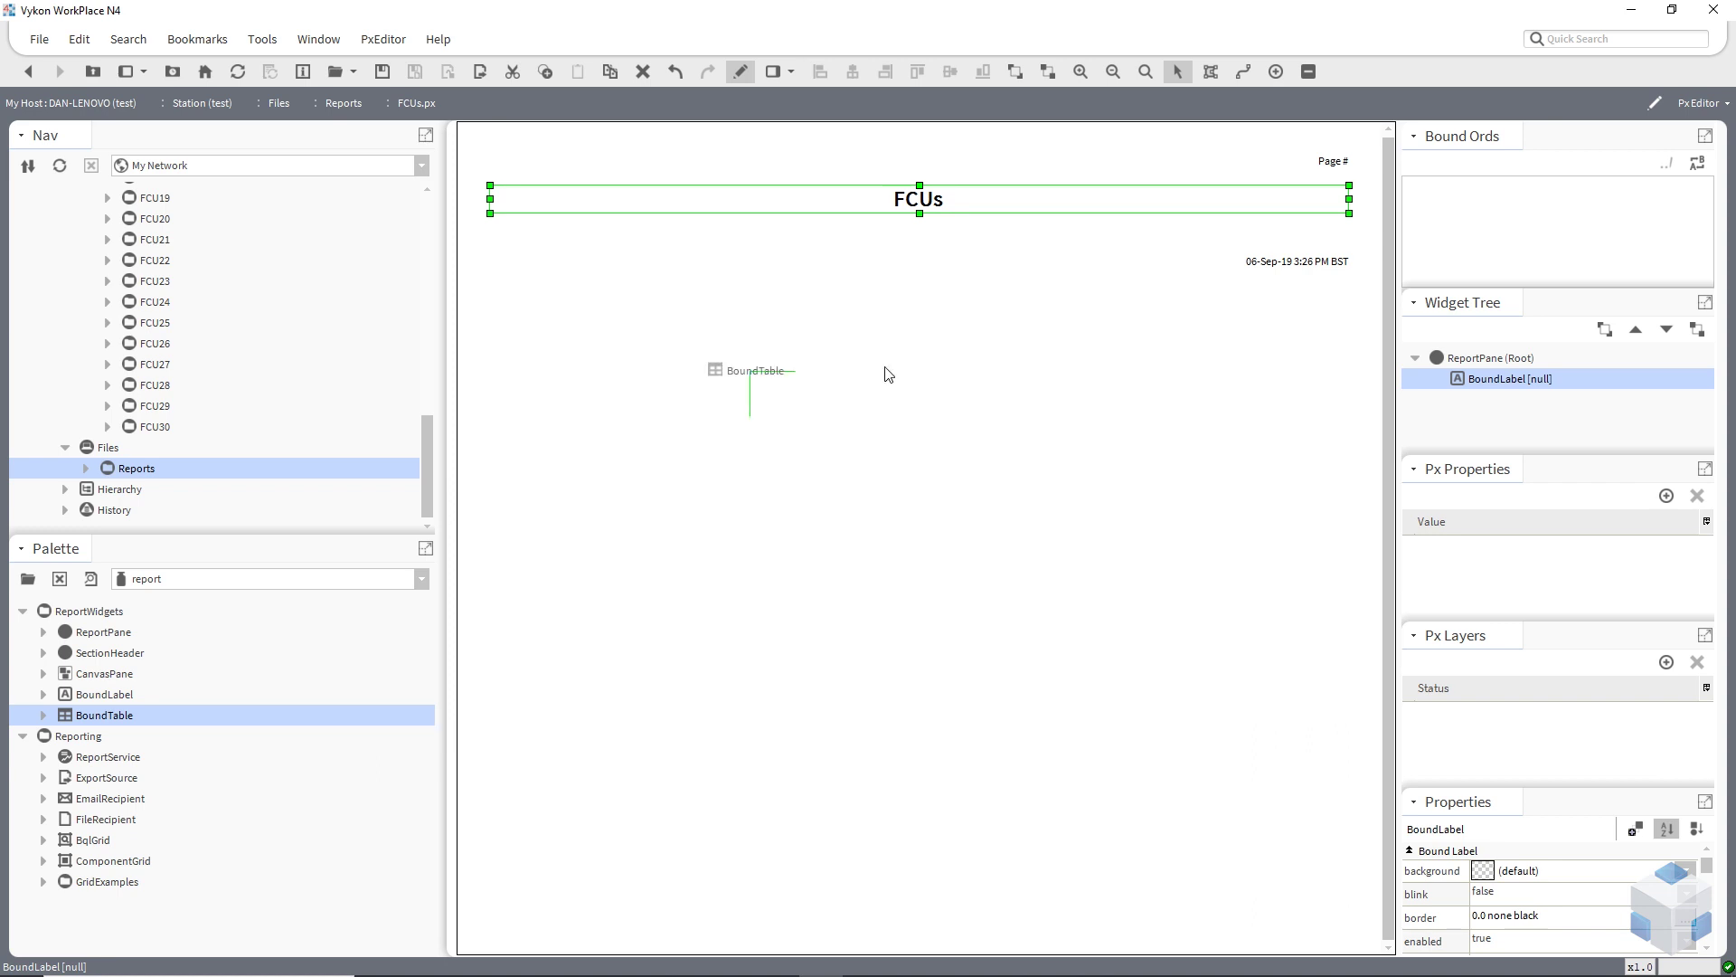
{"action": "left_click_drag", "start_coordinate": [888, 373], "coordinate": [1014, 436]}
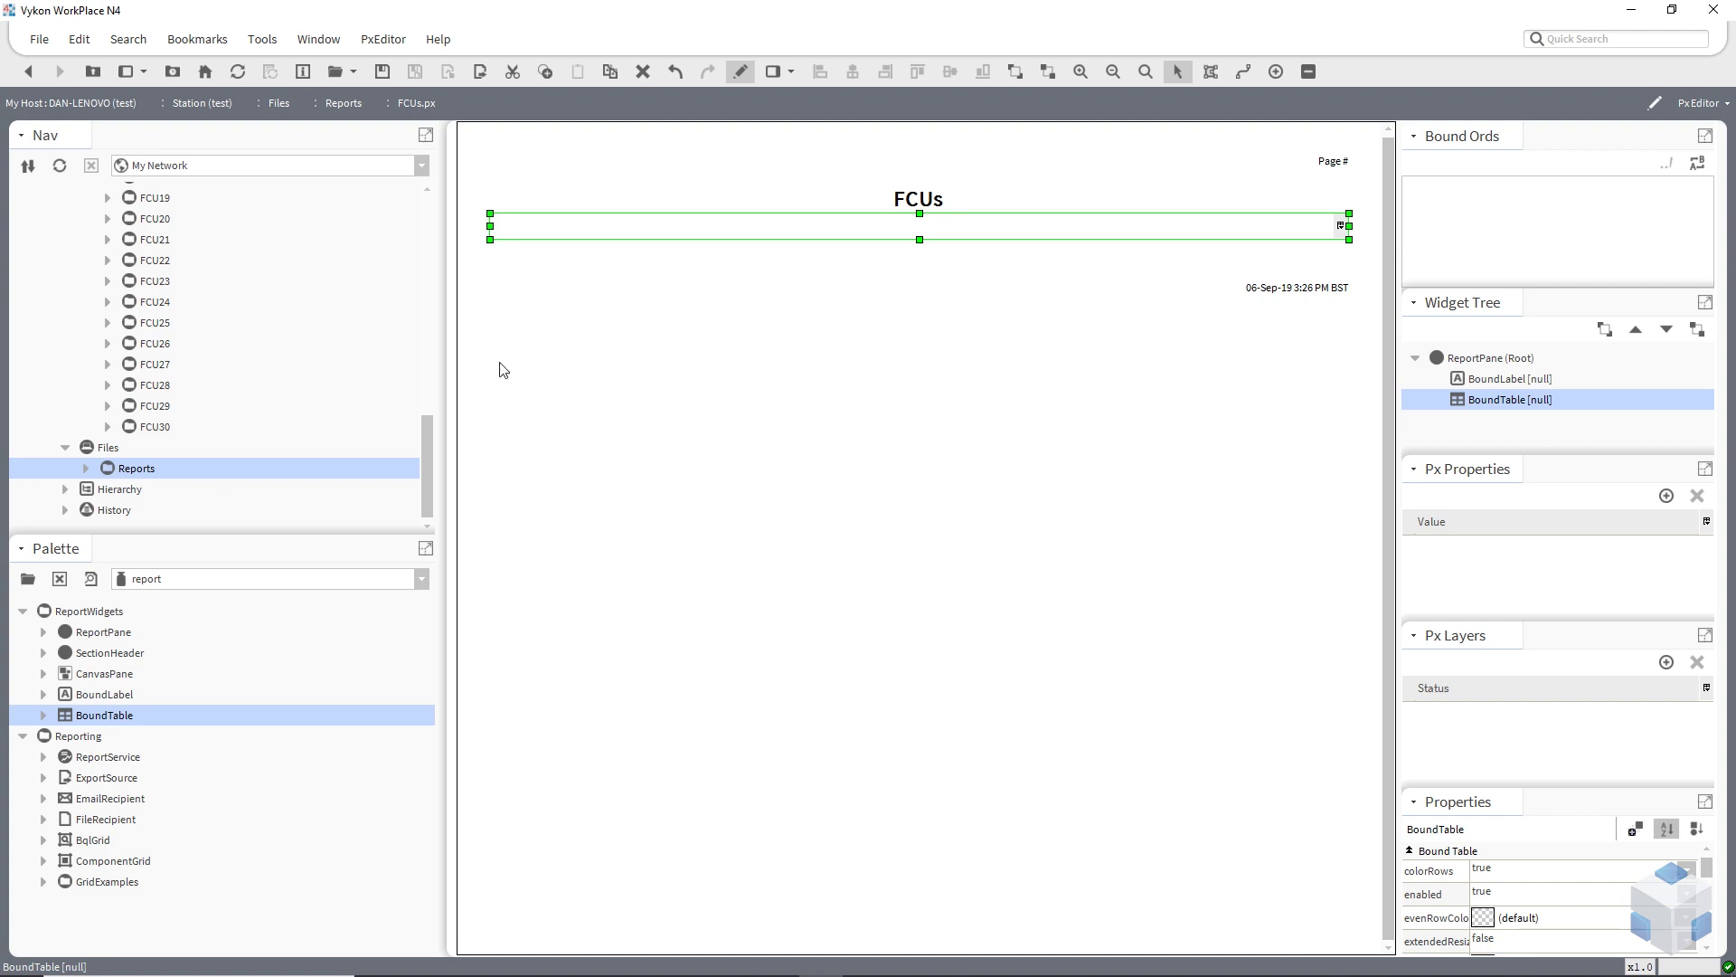
{"action": "scroll", "coordinate": [323, 380], "scroll_direction": "up", "scroll_amount": 9}
{"action": "scroll", "coordinate": [323, 381], "scroll_direction": "up", "scroll_amount": 1}
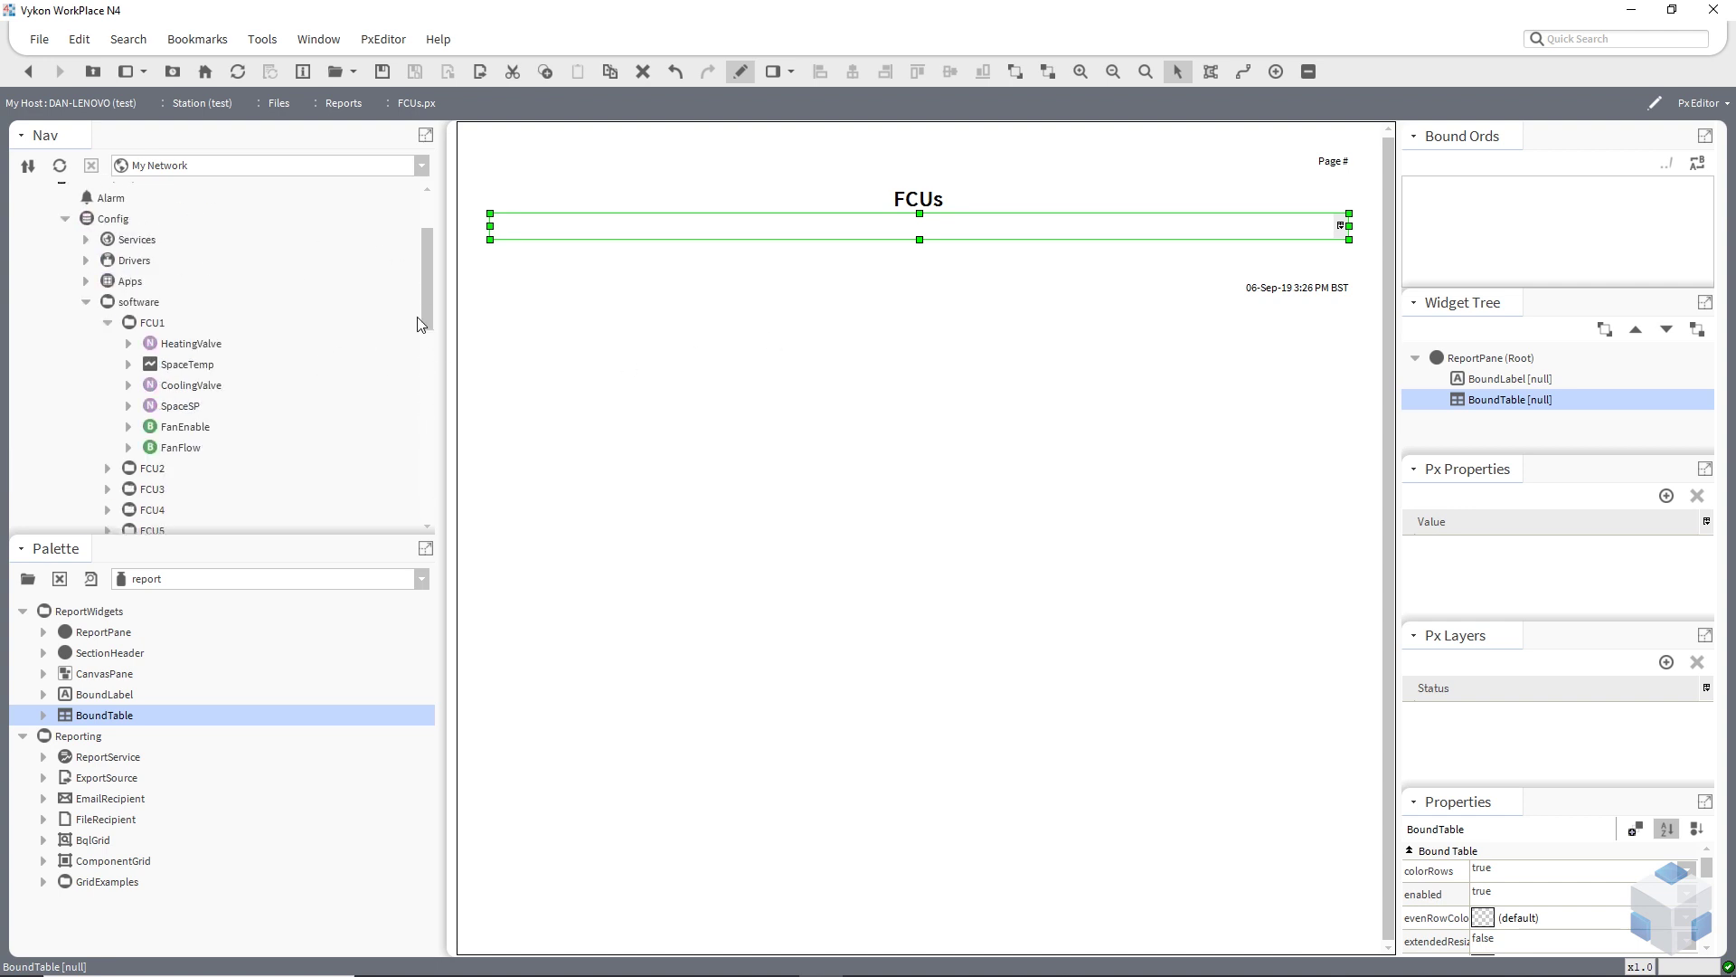
Step: Review FCU1's HeatingValve, SpaceTemp, CoolingValve, SpaceSP, FanEnable and FanFlow points
{"action": "left_click", "coordinate": [155, 323]}
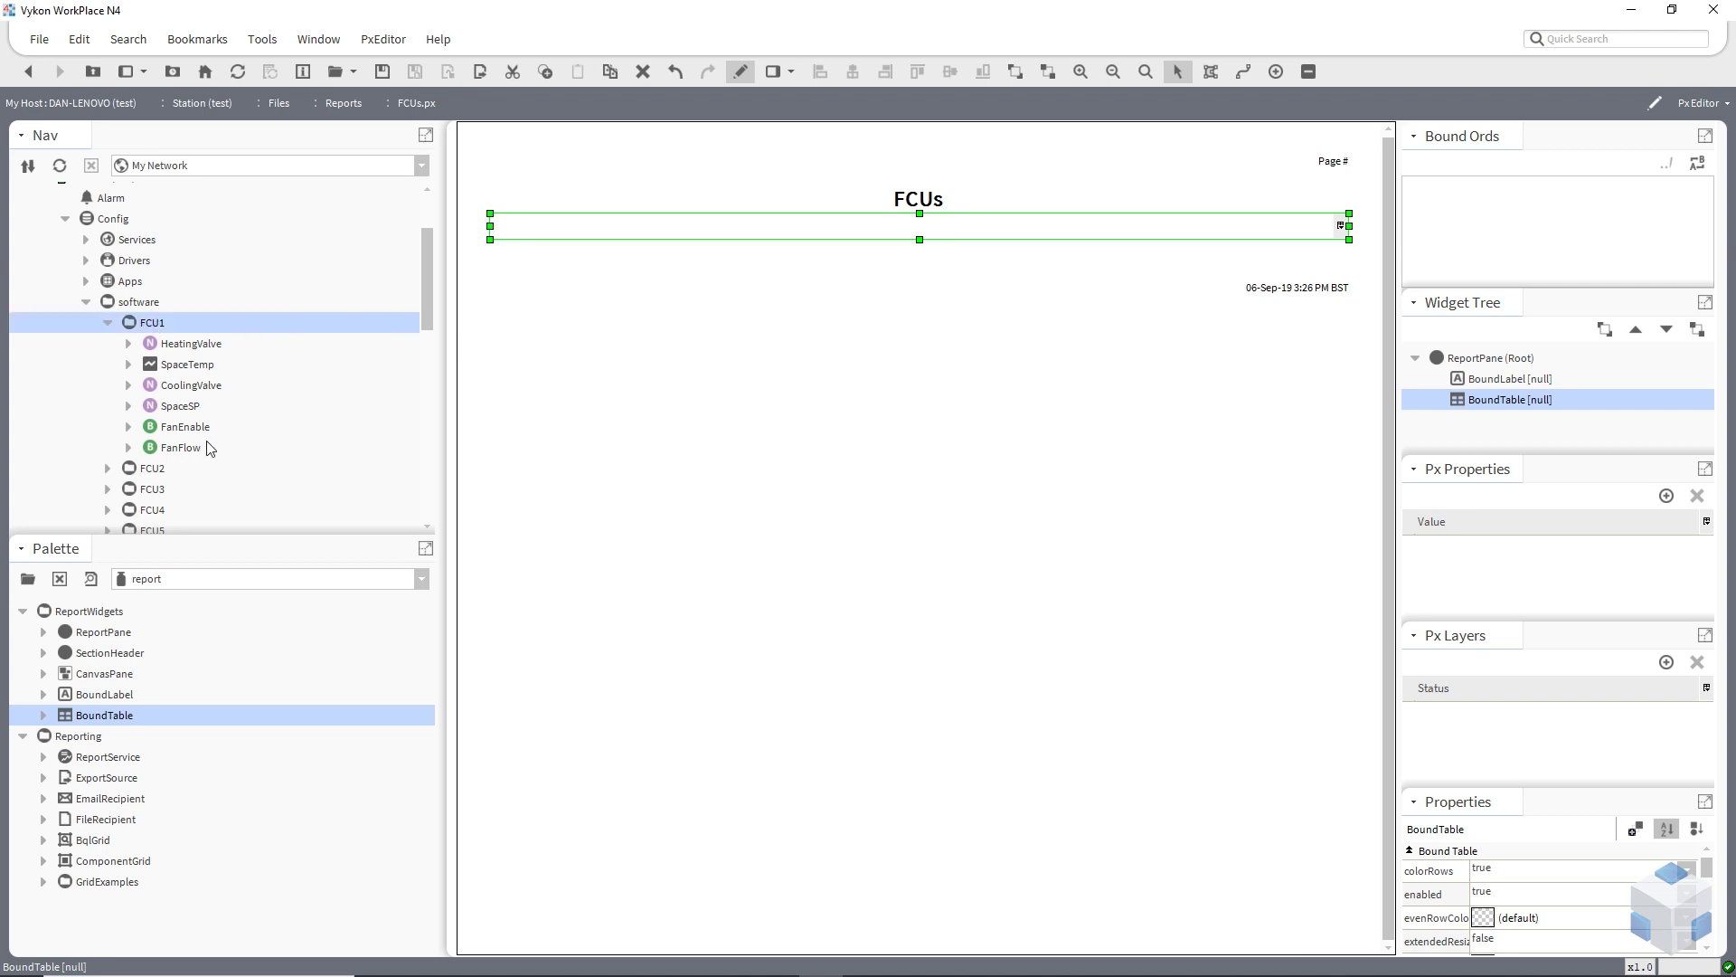
{"action": "left_click", "coordinate": [215, 345]}
{"action": "left_click", "coordinate": [208, 370]}
{"action": "left_click", "coordinate": [204, 387]}
{"action": "left_click", "coordinate": [199, 408]}
{"action": "left_click", "coordinate": [190, 428]}
{"action": "left_click", "coordinate": [181, 450]}
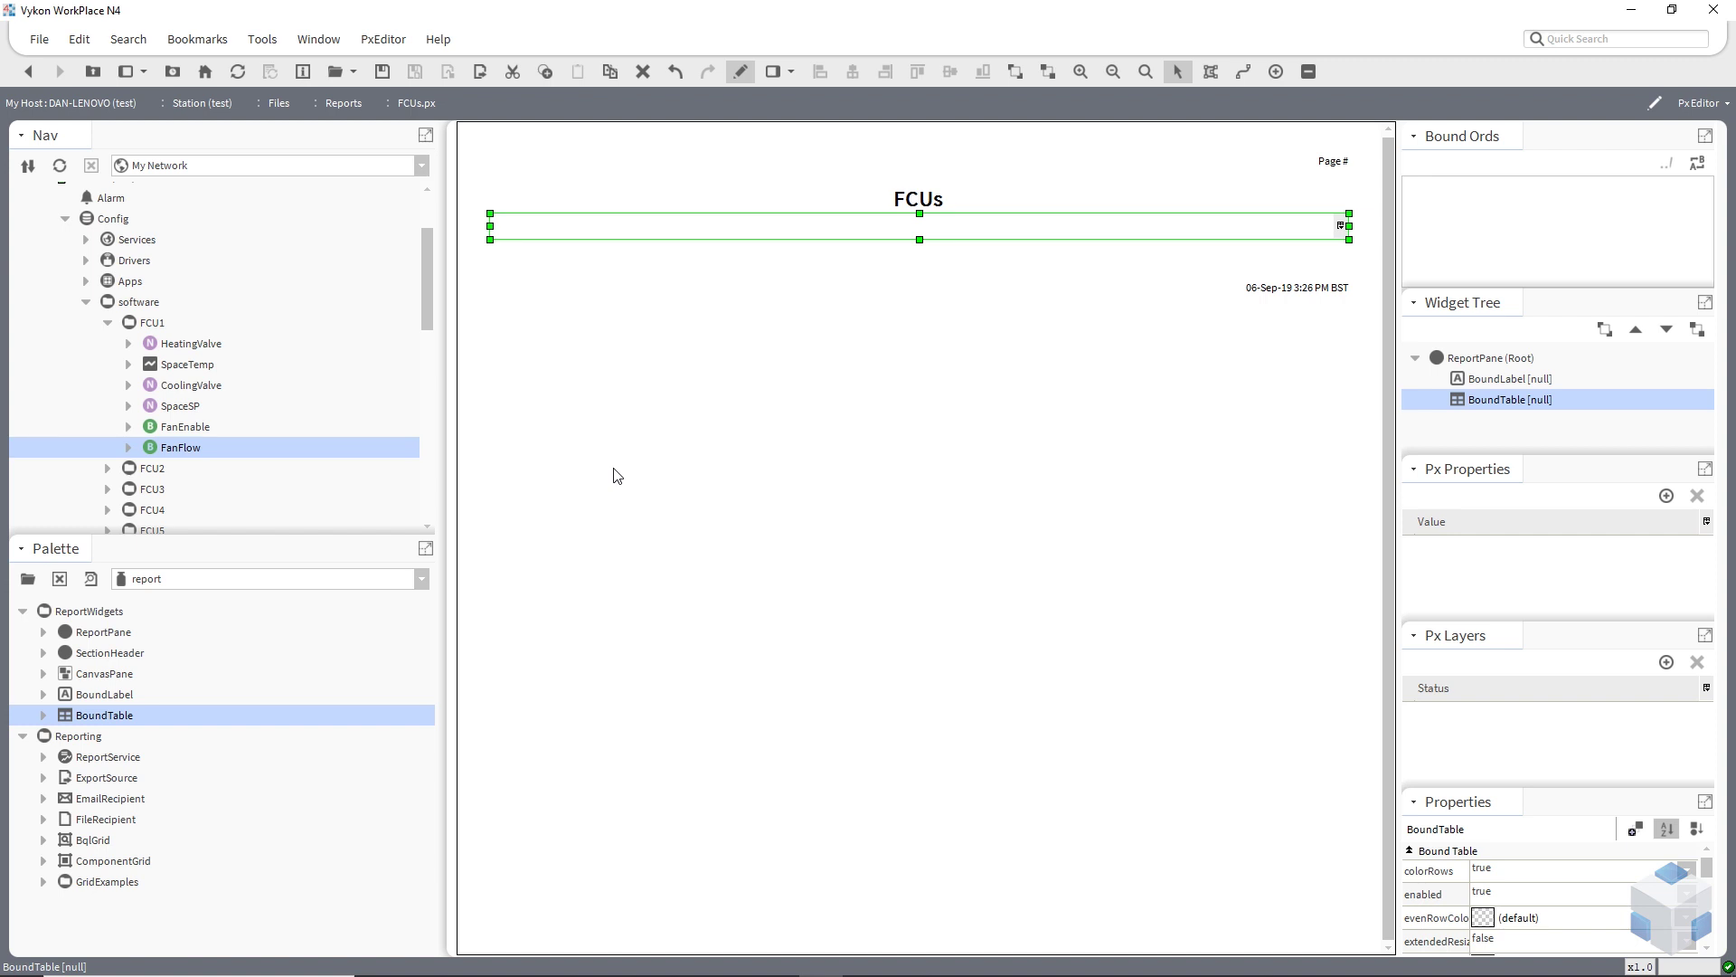
Step: Edit the BoundTable's ord using the Bql Query Builder
{"action": "double_click", "coordinate": [767, 229]}
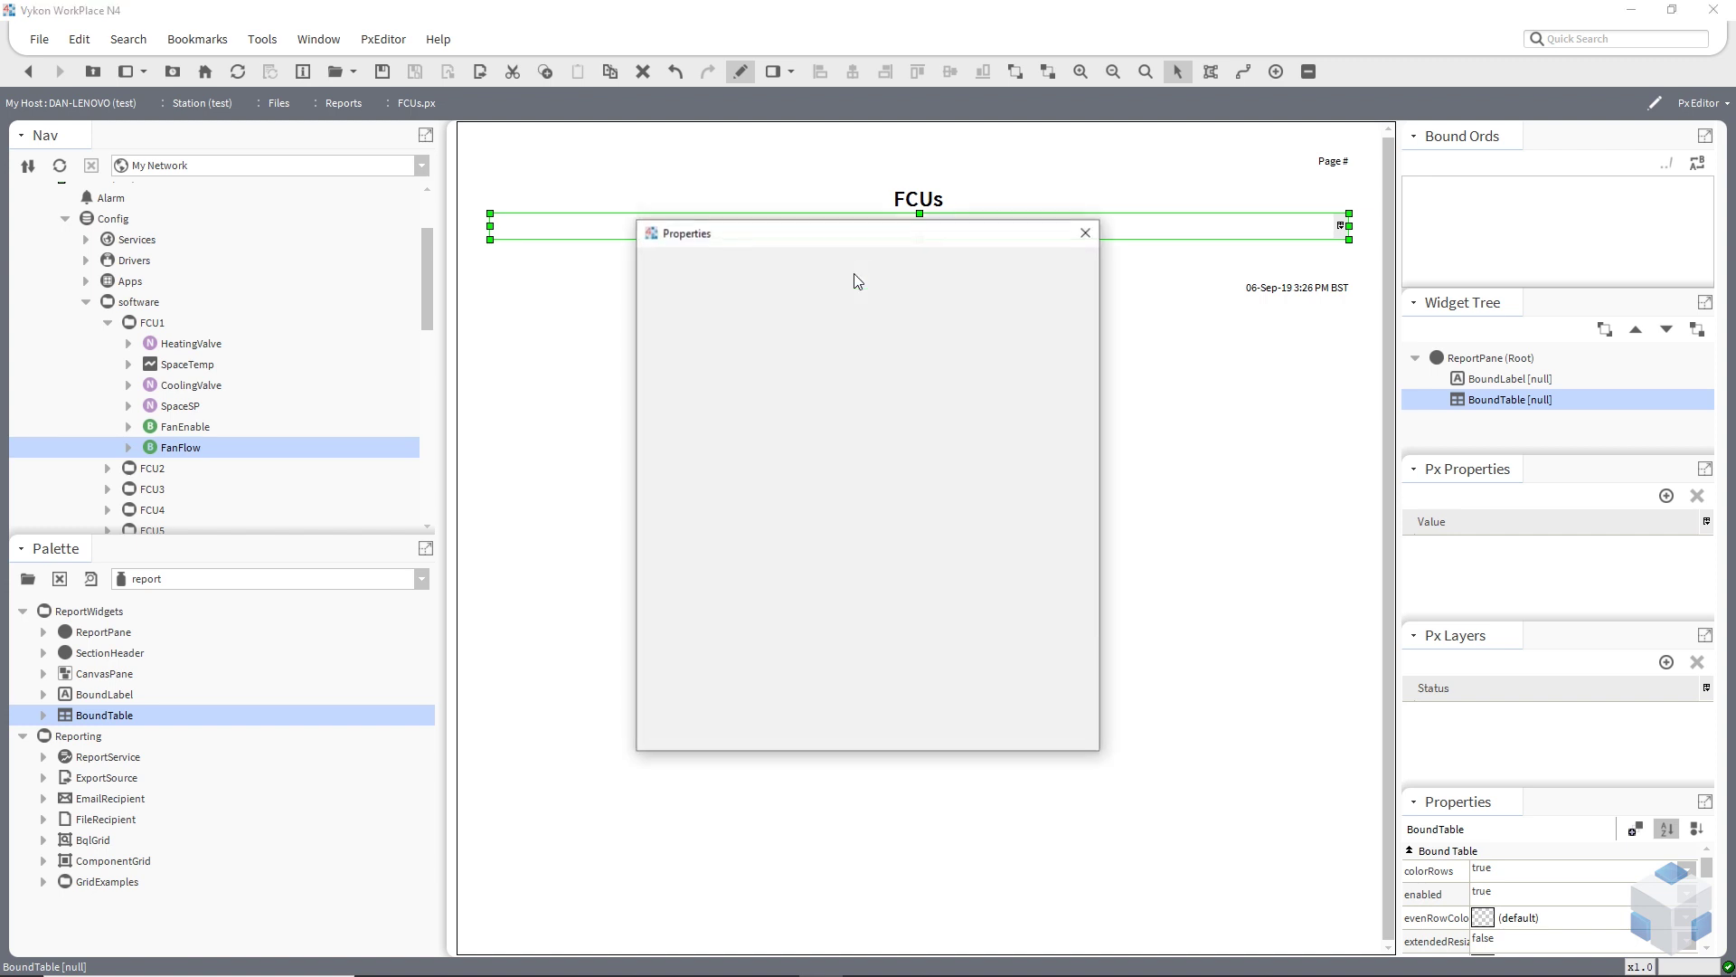
{"action": "left_click", "coordinate": [1082, 681]}
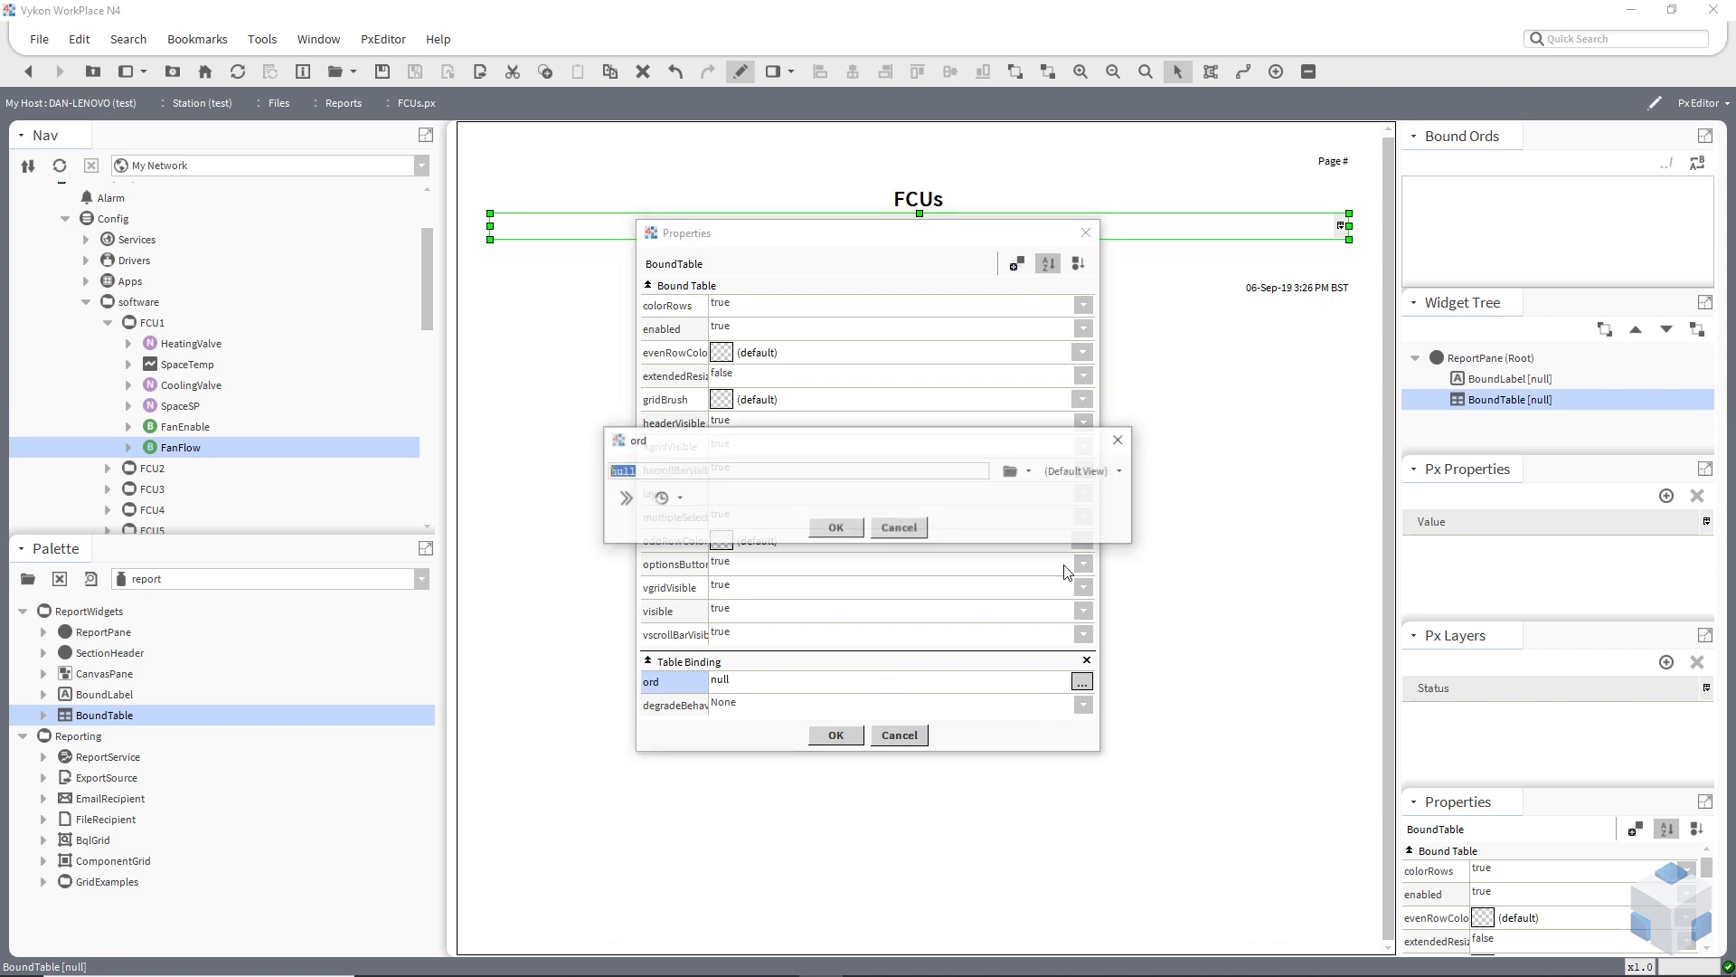
{"action": "left_click", "coordinate": [1031, 471]}
{"action": "left_click", "coordinate": [1036, 500]}
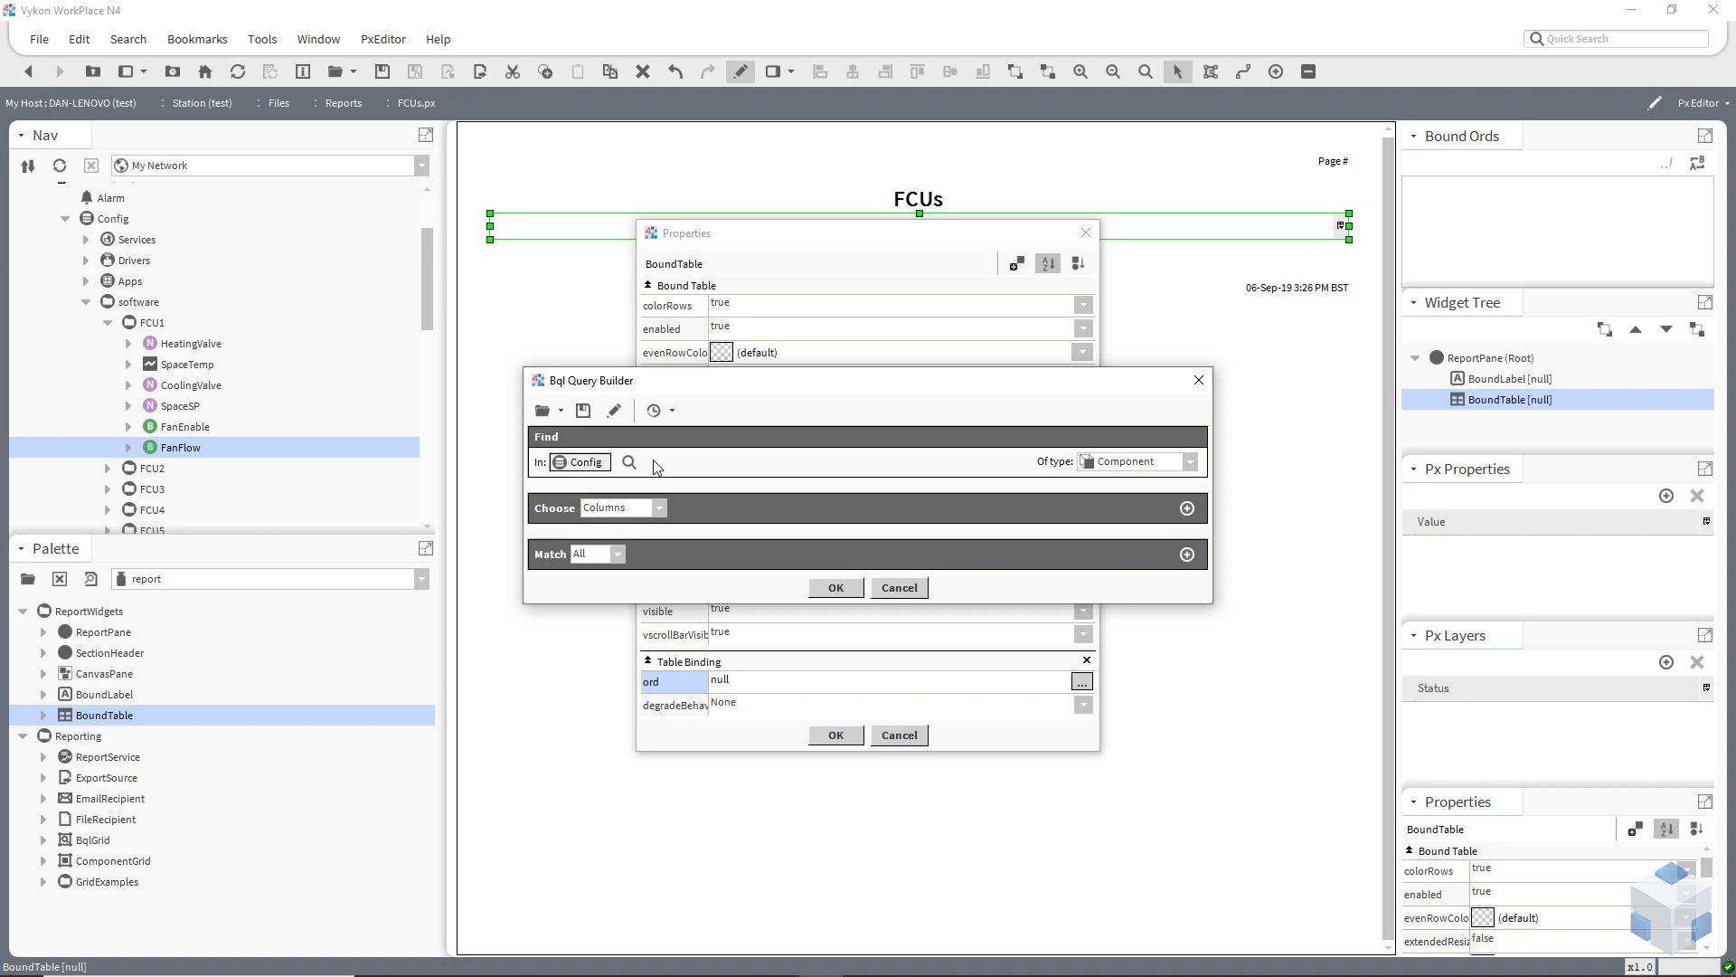
Step: Set the query's search root to Config > software
{"action": "left_click", "coordinate": [629, 462]}
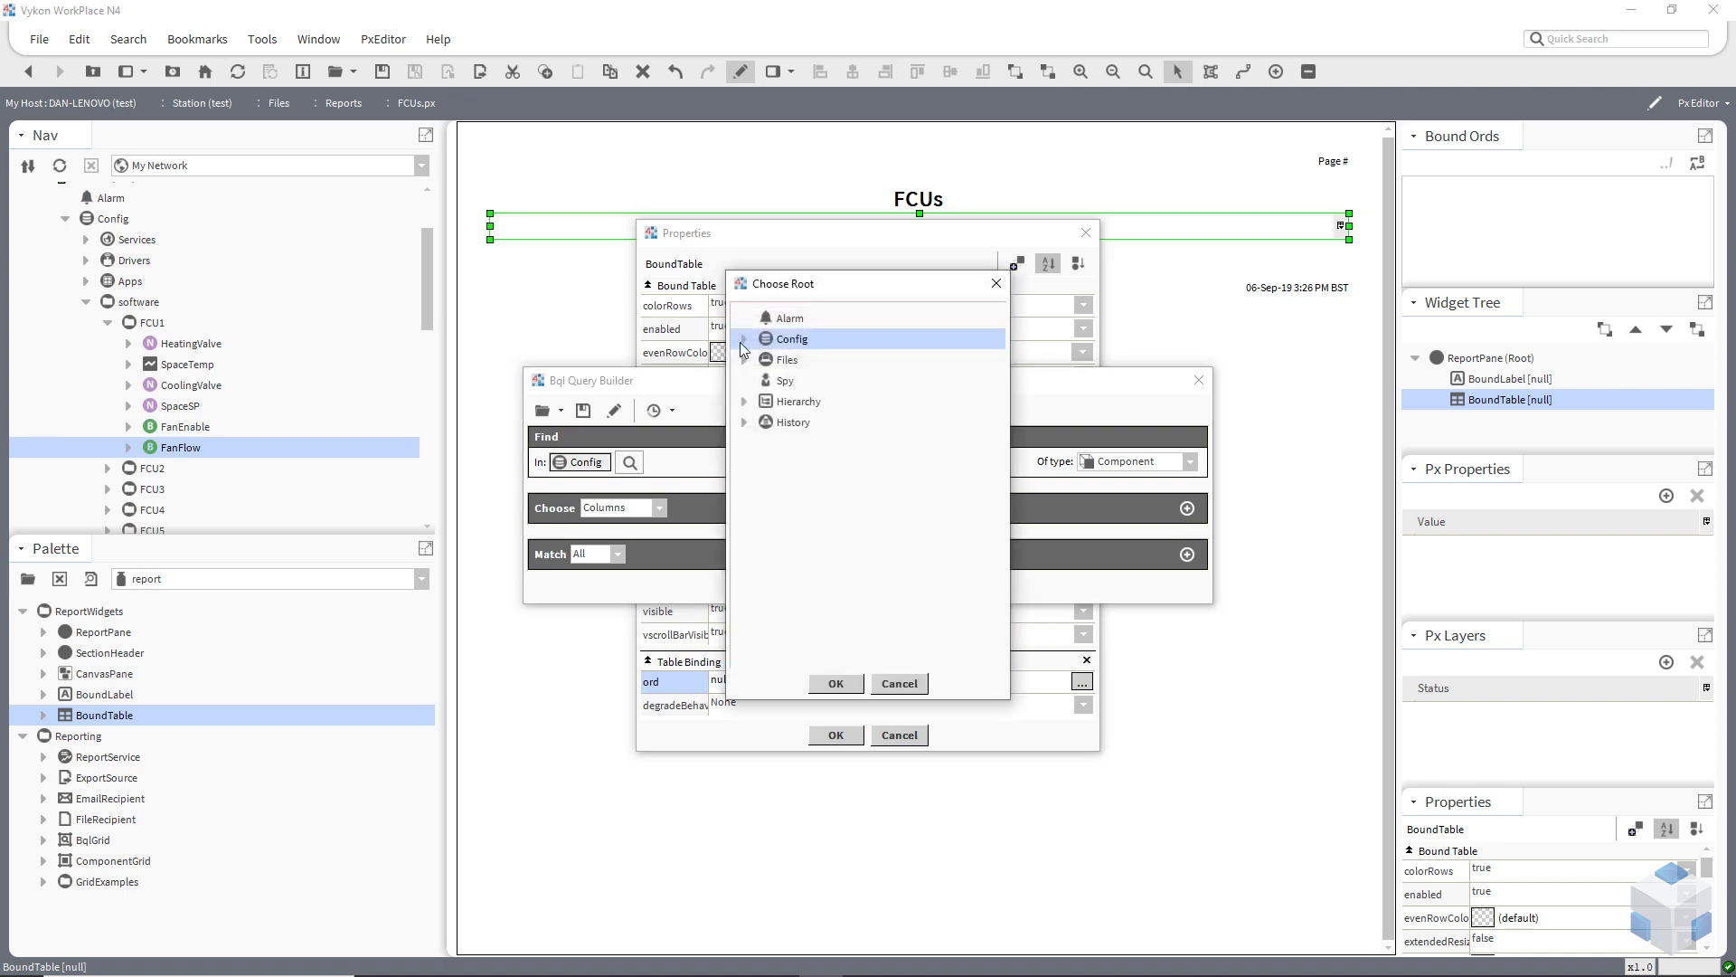
{"action": "left_click", "coordinate": [743, 340]}
{"action": "left_click", "coordinate": [816, 422]}
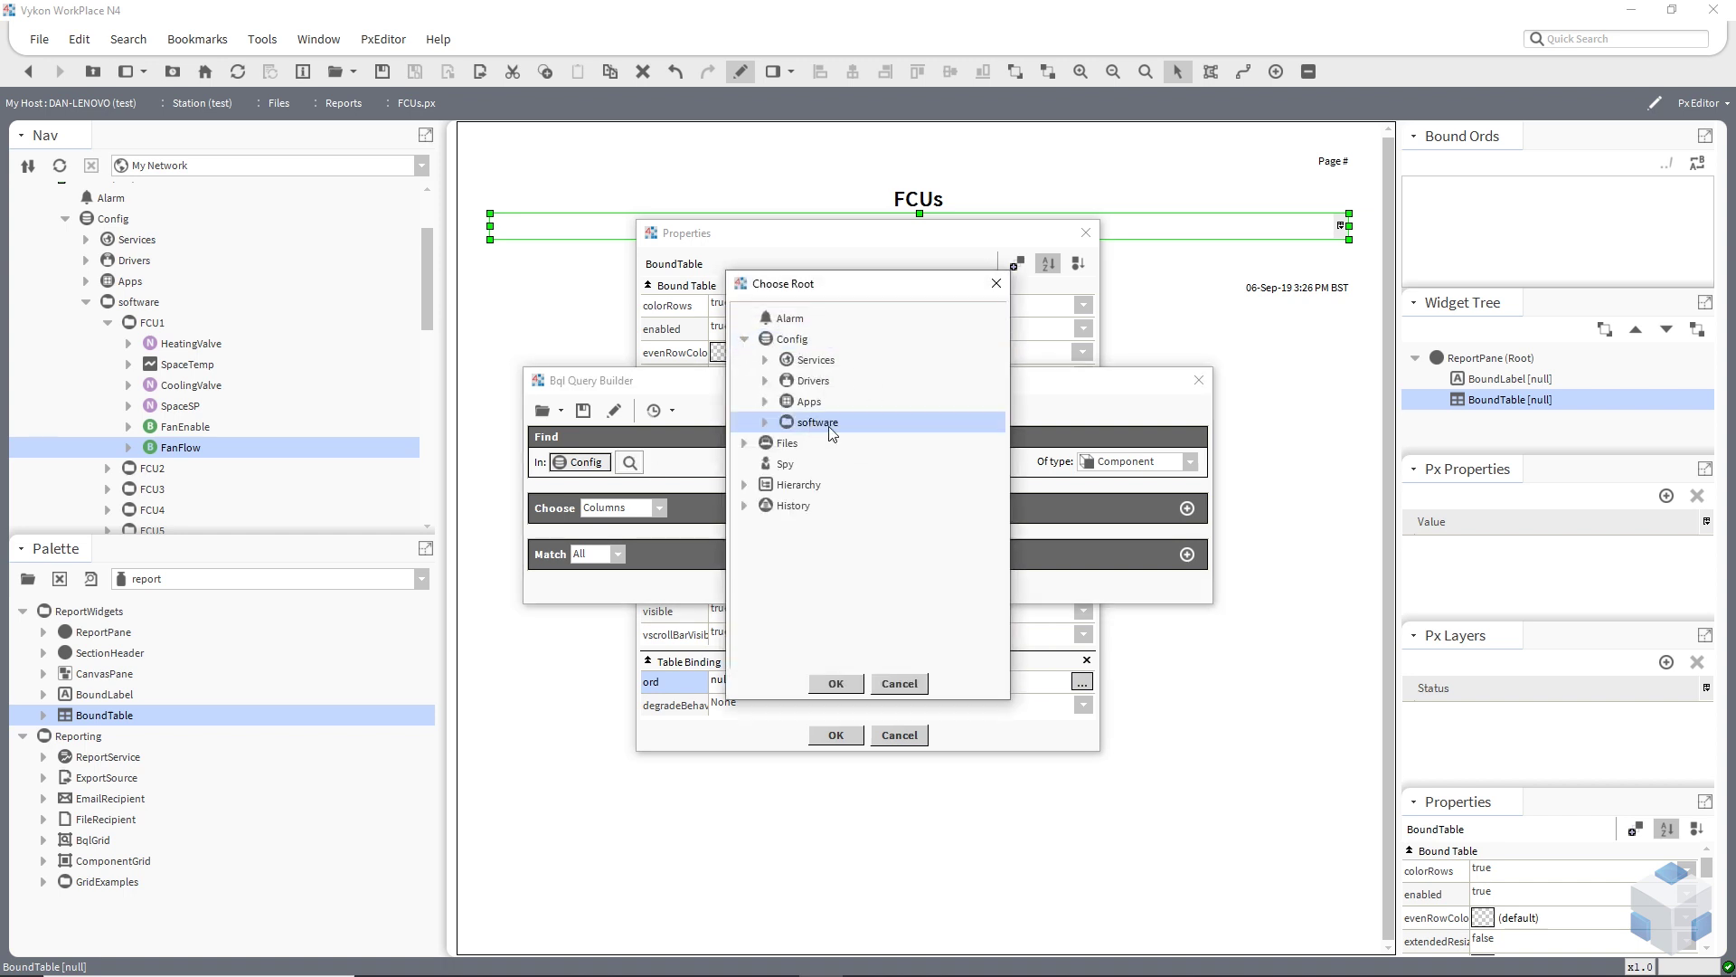
{"action": "left_click", "coordinate": [836, 683]}
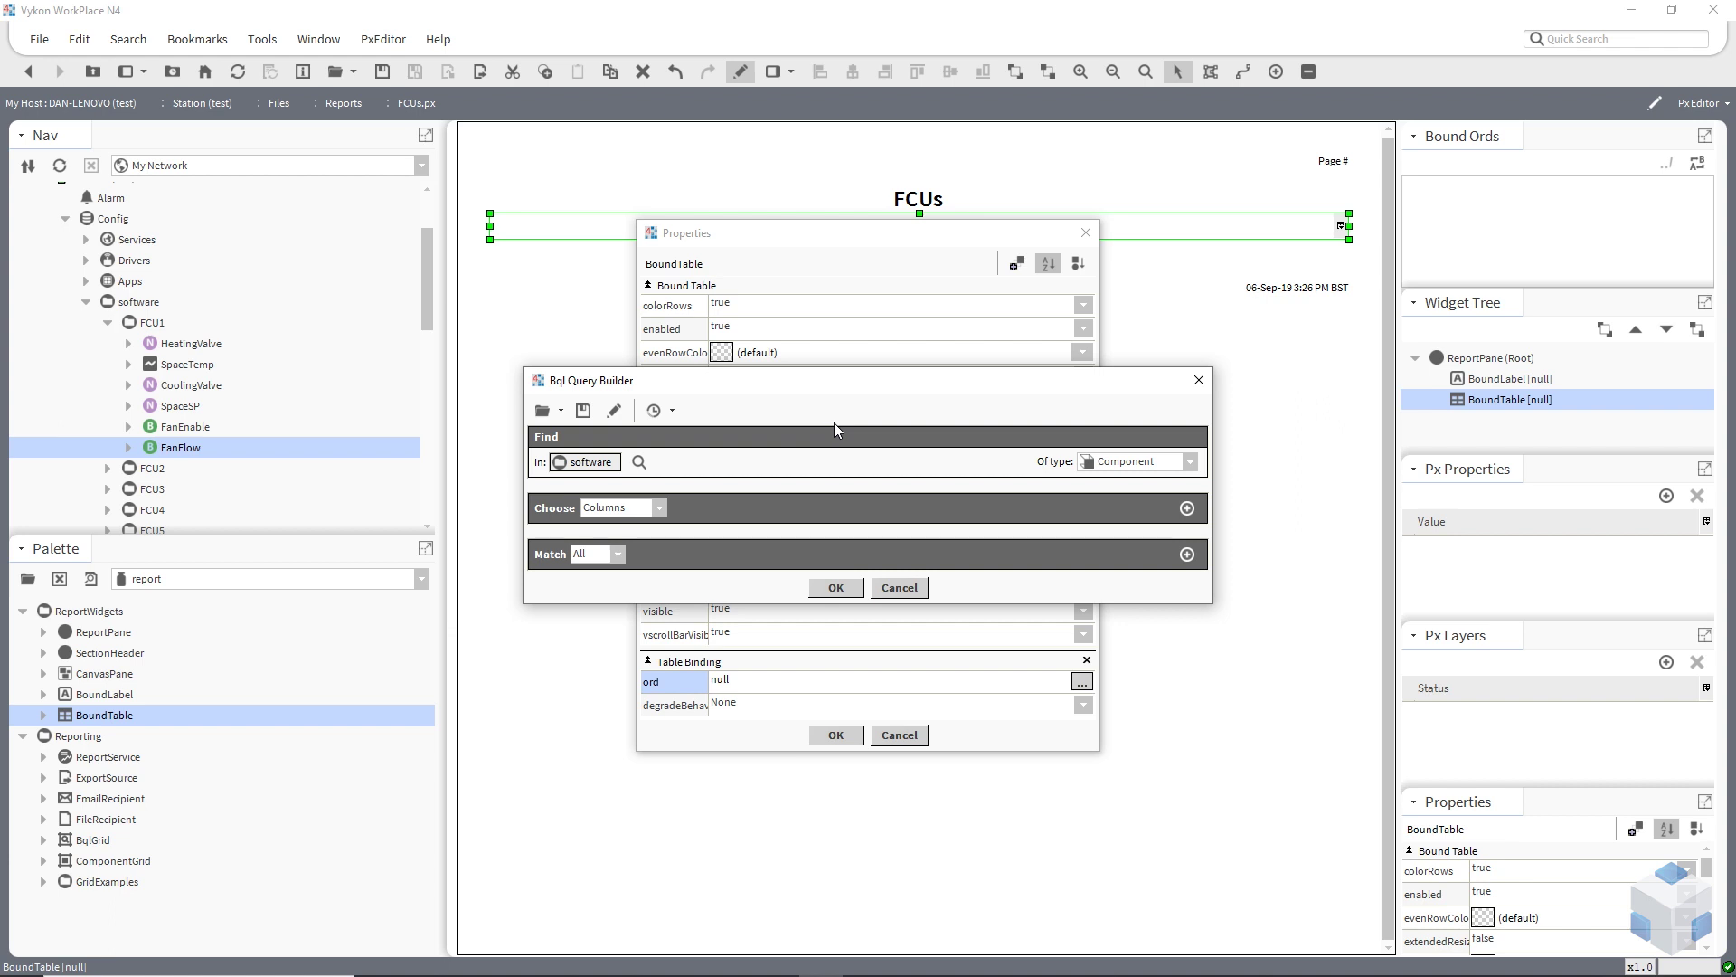
Step: Add a match condition: name like FCU*
{"action": "left_click", "coordinate": [1188, 555]}
{"action": "left_click_drag", "start_coordinate": [606, 586], "coordinate": [424, 579]}
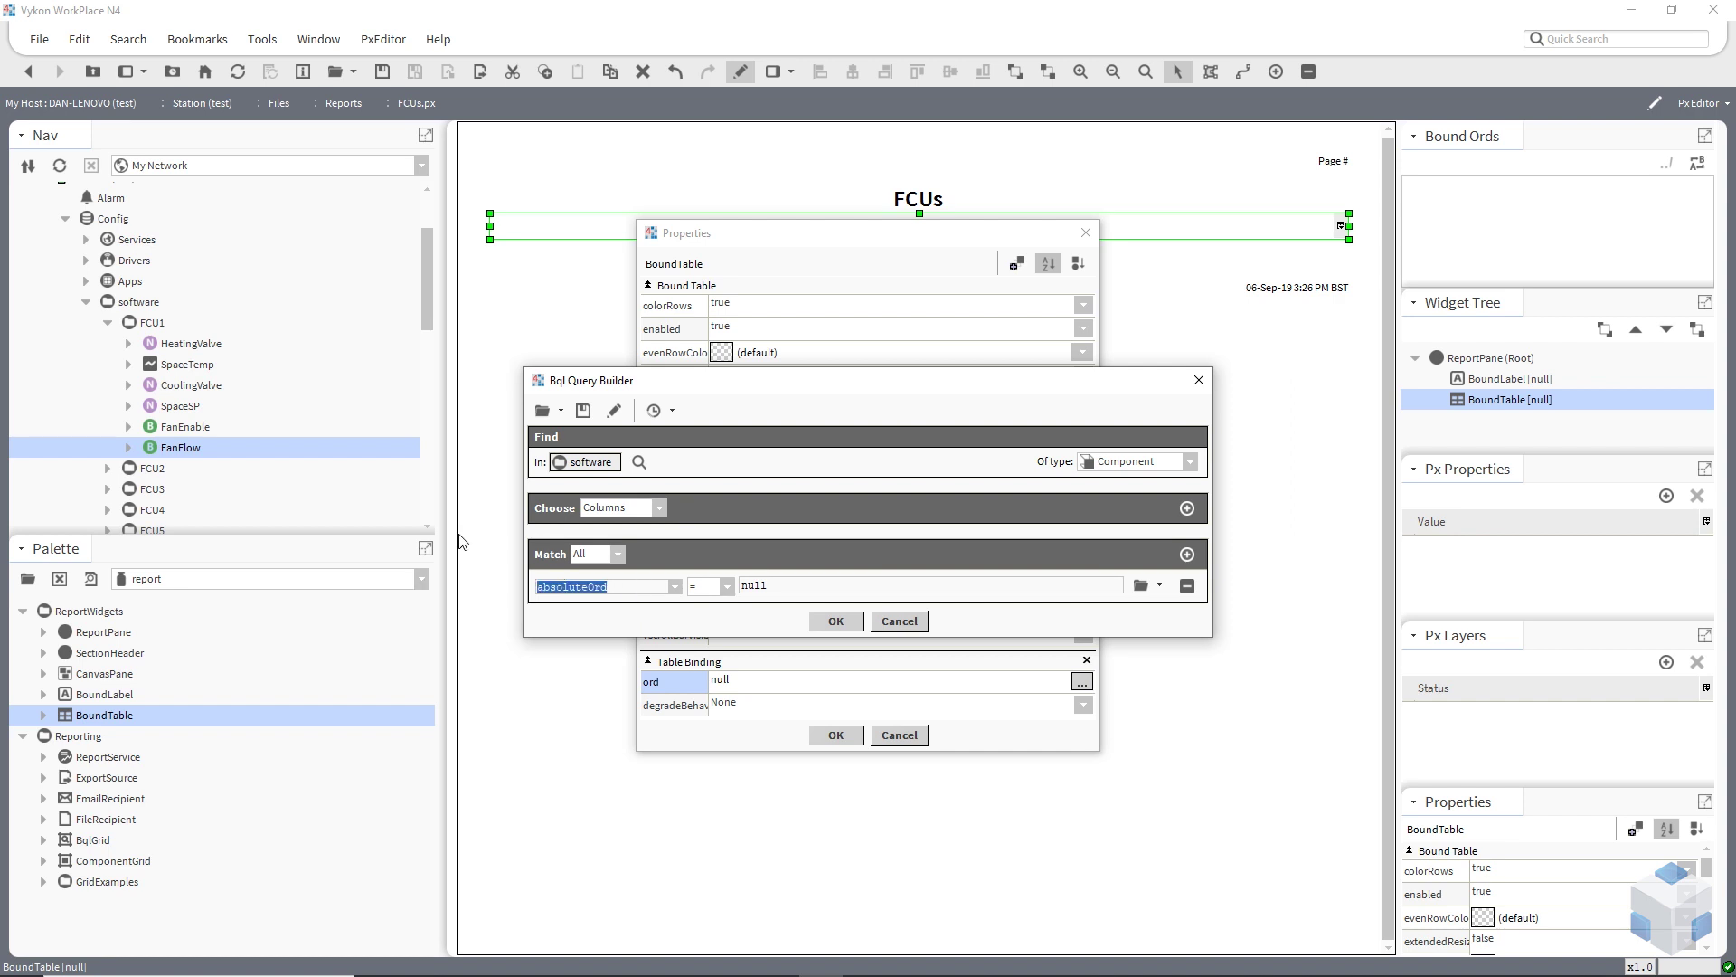
{"action": "type", "text": "name"}
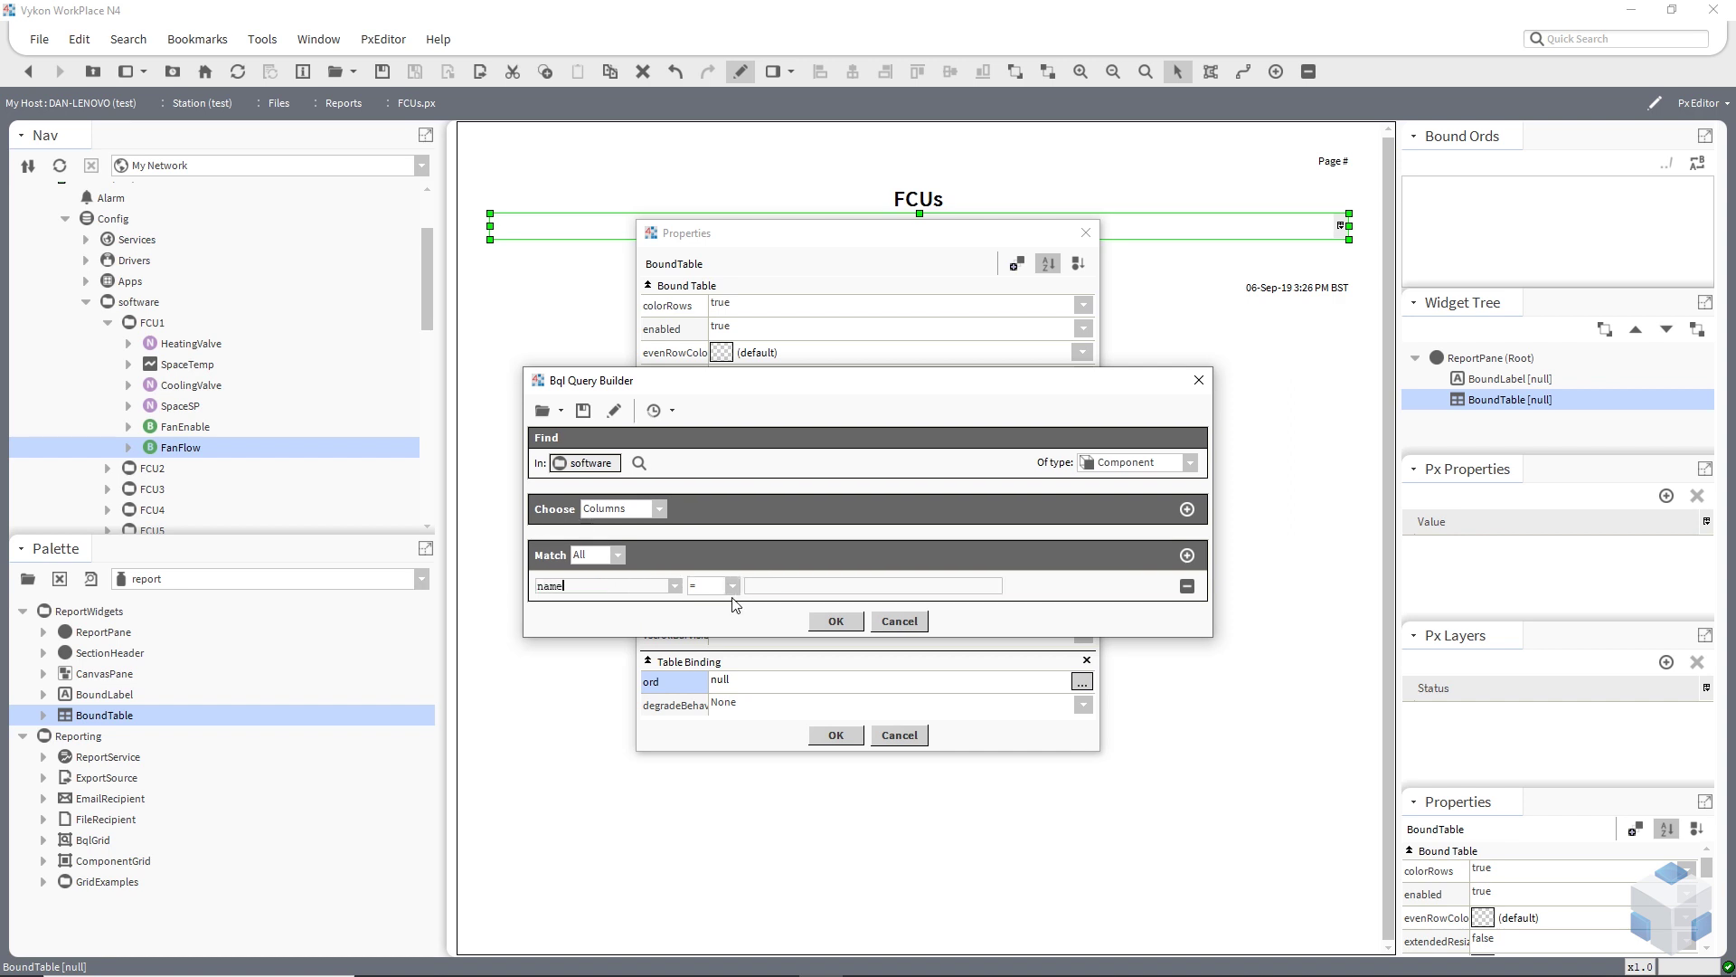
{"action": "left_click", "coordinate": [733, 587]}
{"action": "left_click", "coordinate": [709, 716]}
{"action": "left_click", "coordinate": [778, 587]}
{"action": "type", "text": "FC"}
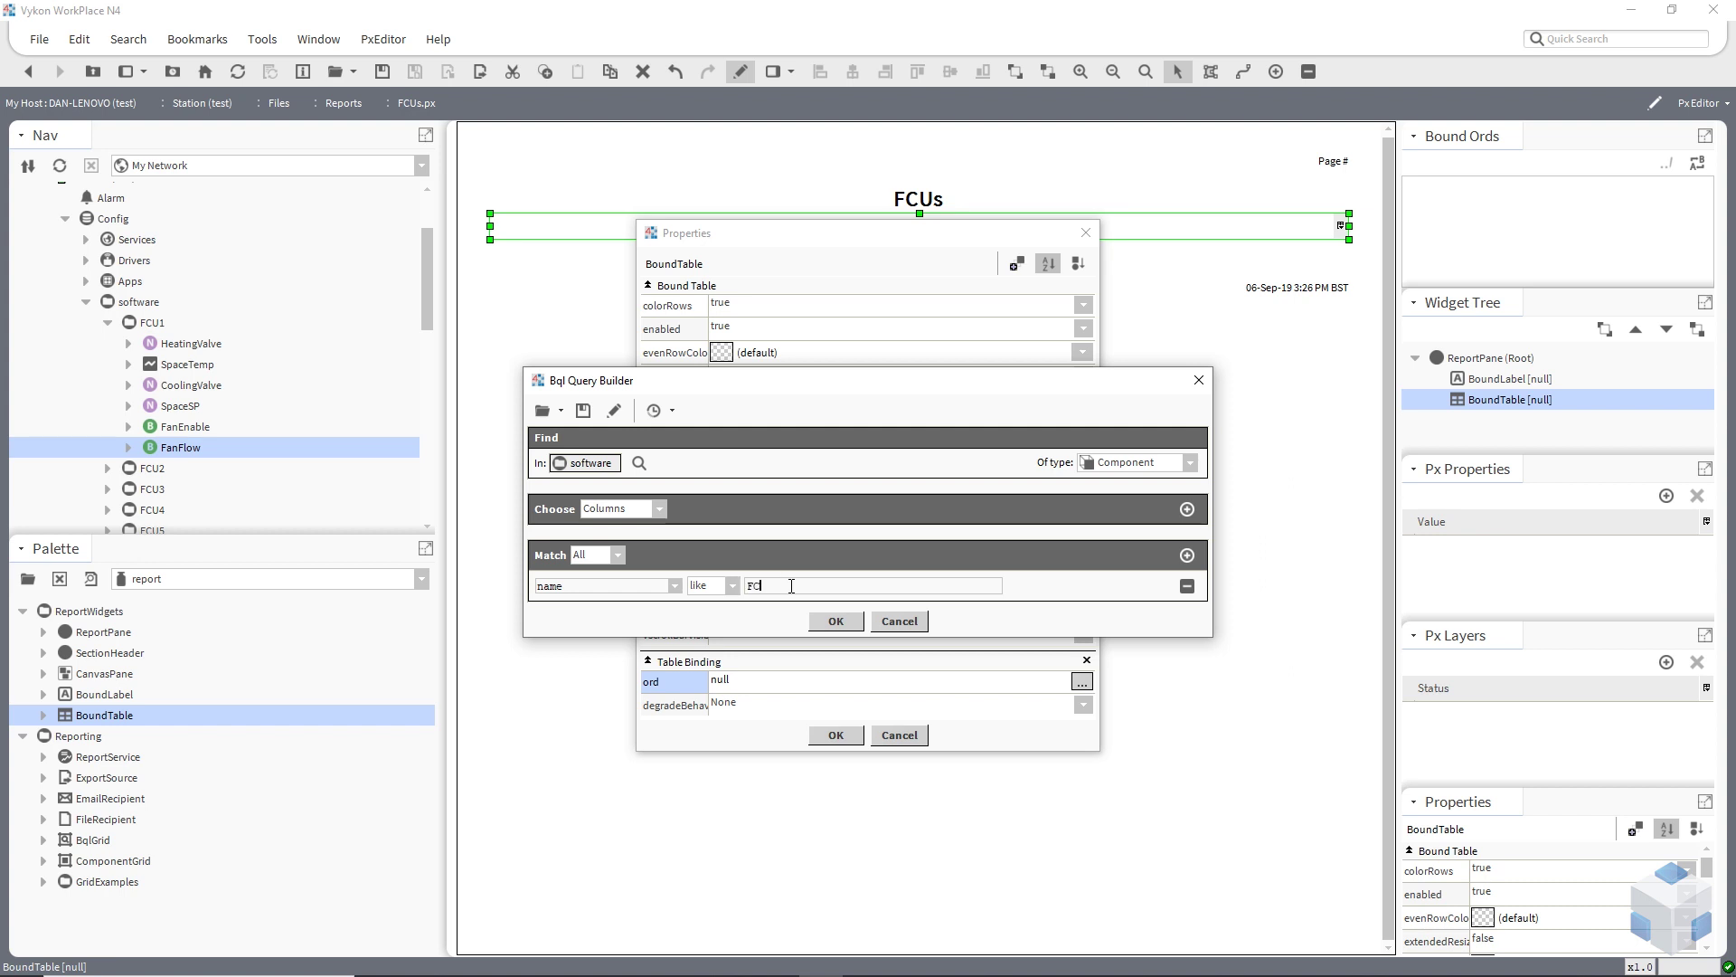
{"action": "type", "text": "U*"}
Step: Restrict the query to Folder objects and apply the binding to the table
{"action": "left_click", "coordinate": [1190, 462]}
{"action": "left_click", "coordinate": [1163, 506]}
{"action": "left_click_drag", "start_coordinate": [771, 586], "coordinate": [790, 586]}
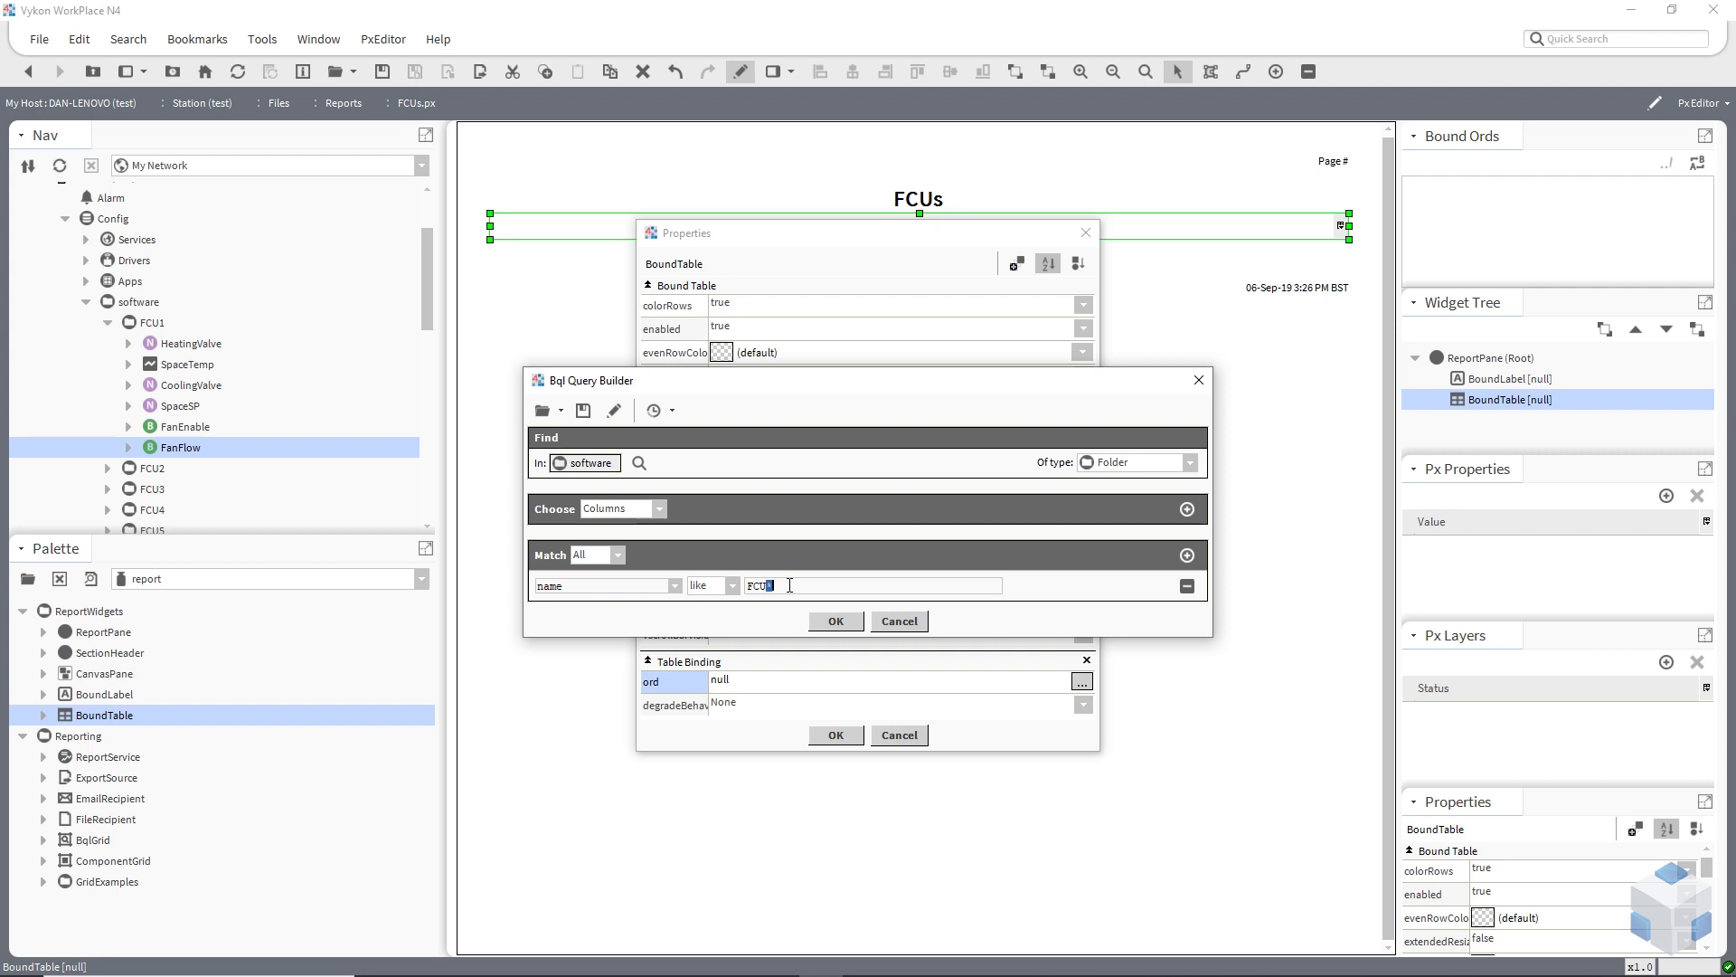
{"action": "left_click", "coordinate": [834, 622]}
{"action": "left_click", "coordinate": [843, 533]}
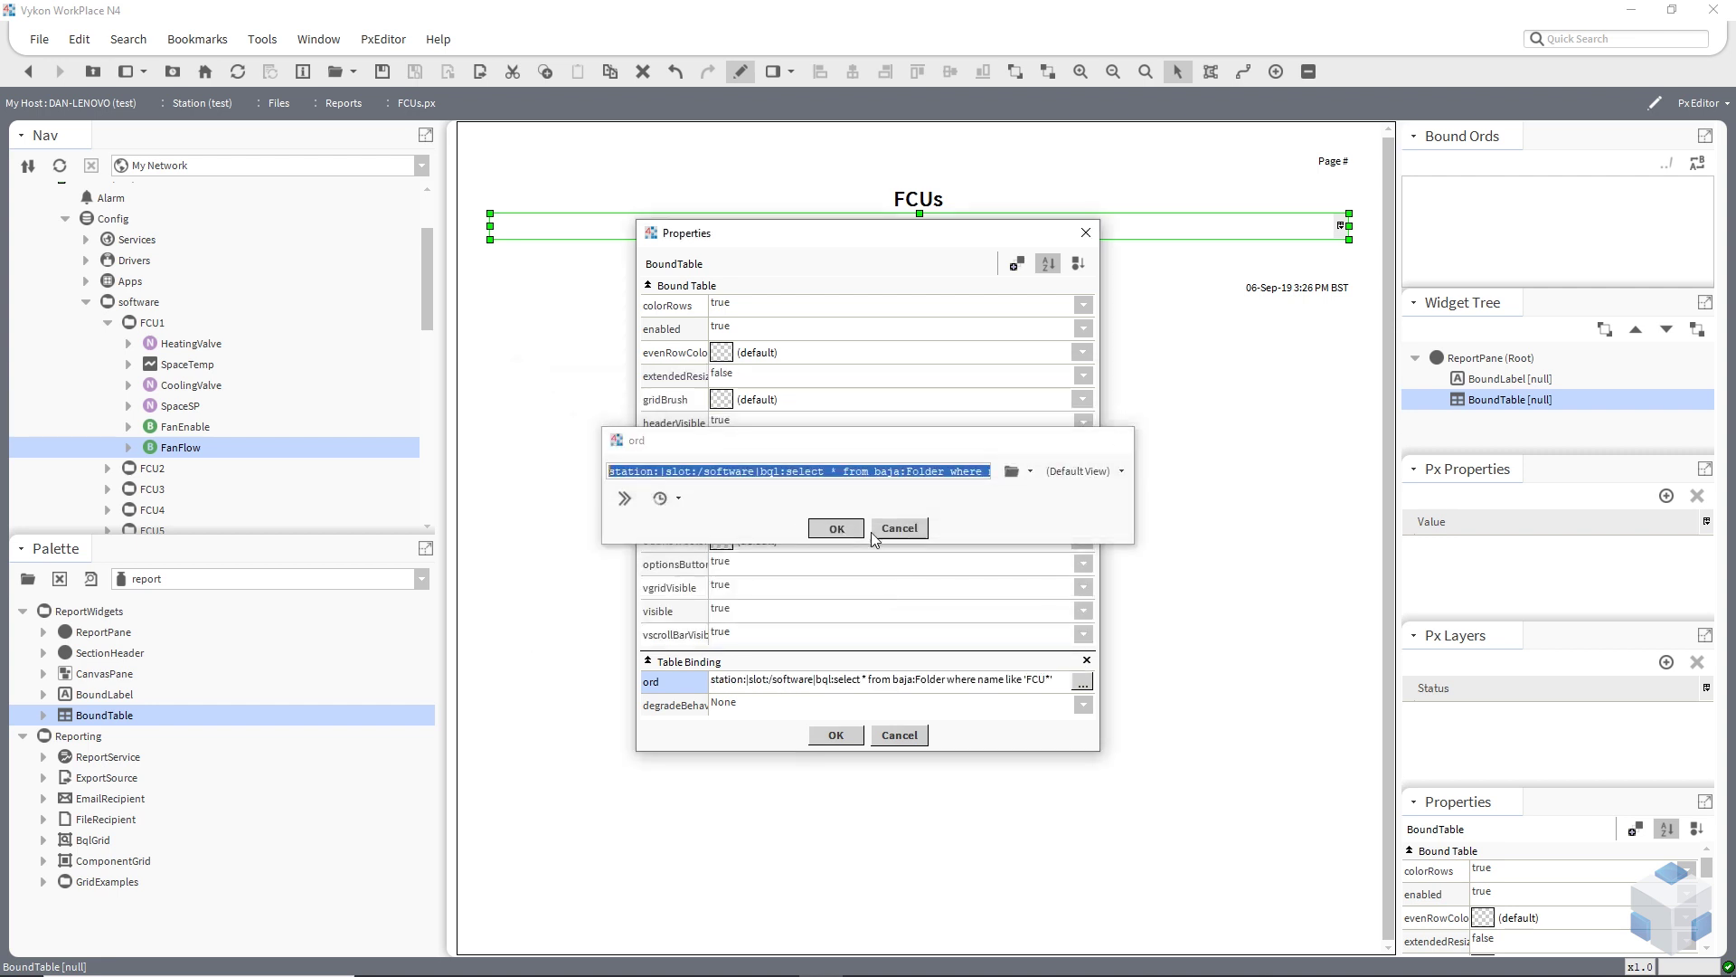
{"action": "left_click", "coordinate": [838, 736]}
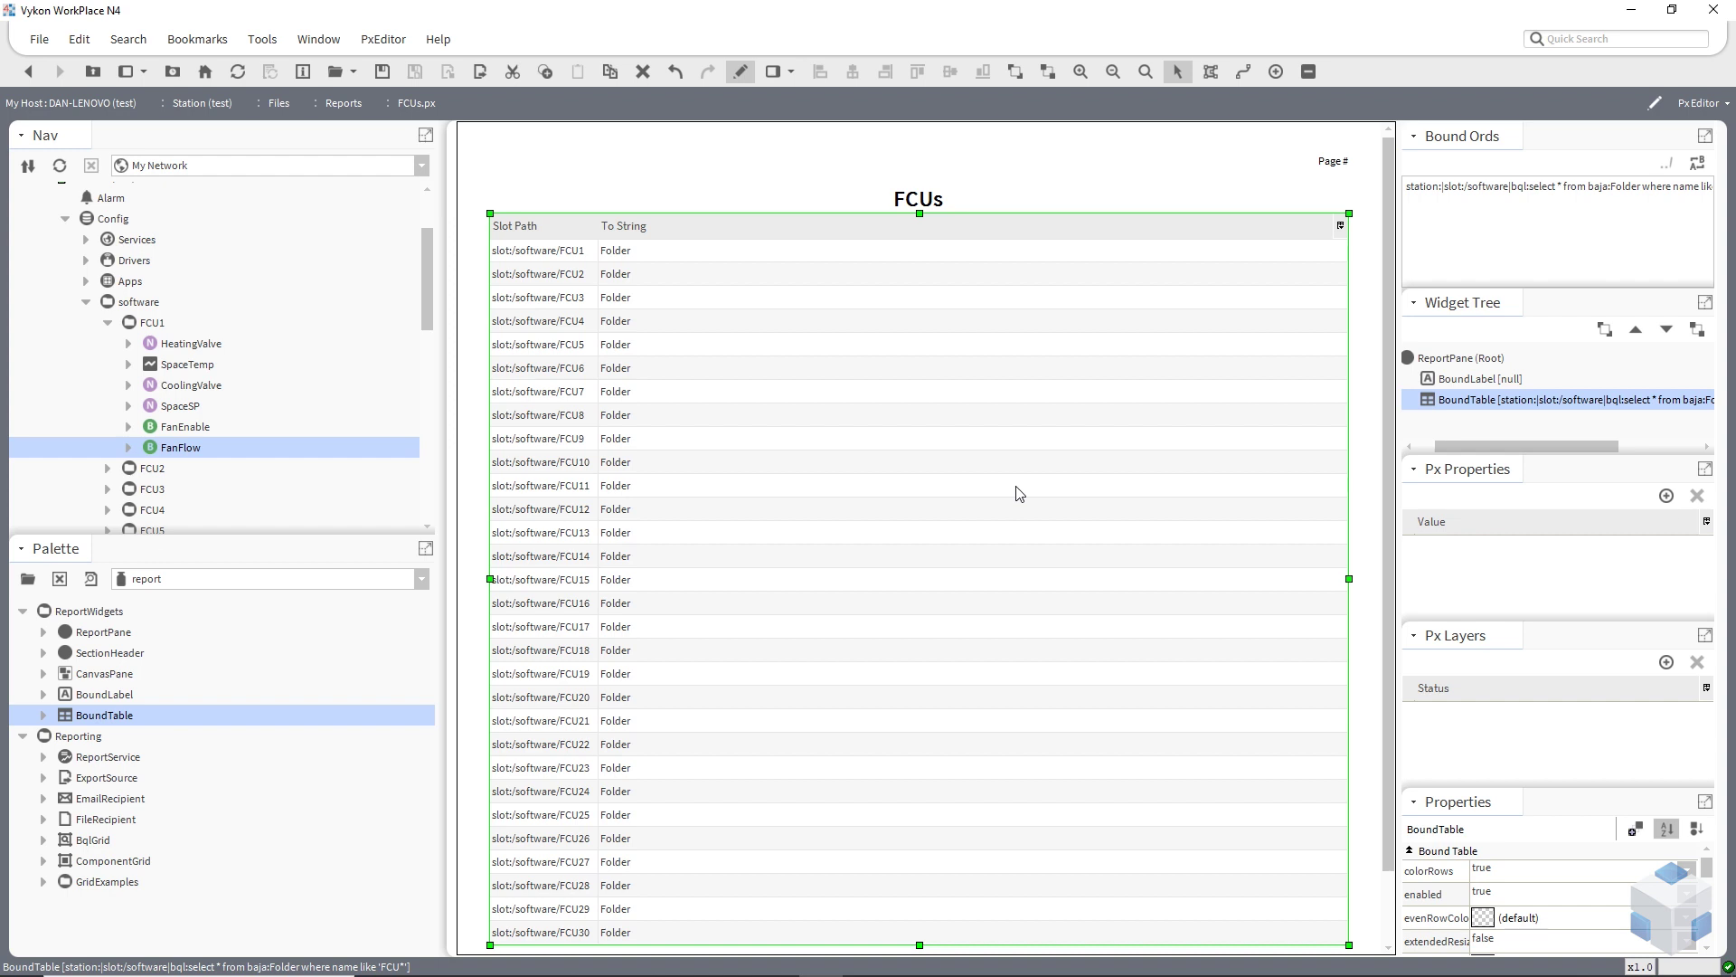
Step: Reopen the table's existing query in the Bql Query Builder
{"action": "double_click", "coordinate": [919, 461]}
{"action": "left_click", "coordinate": [1082, 681]}
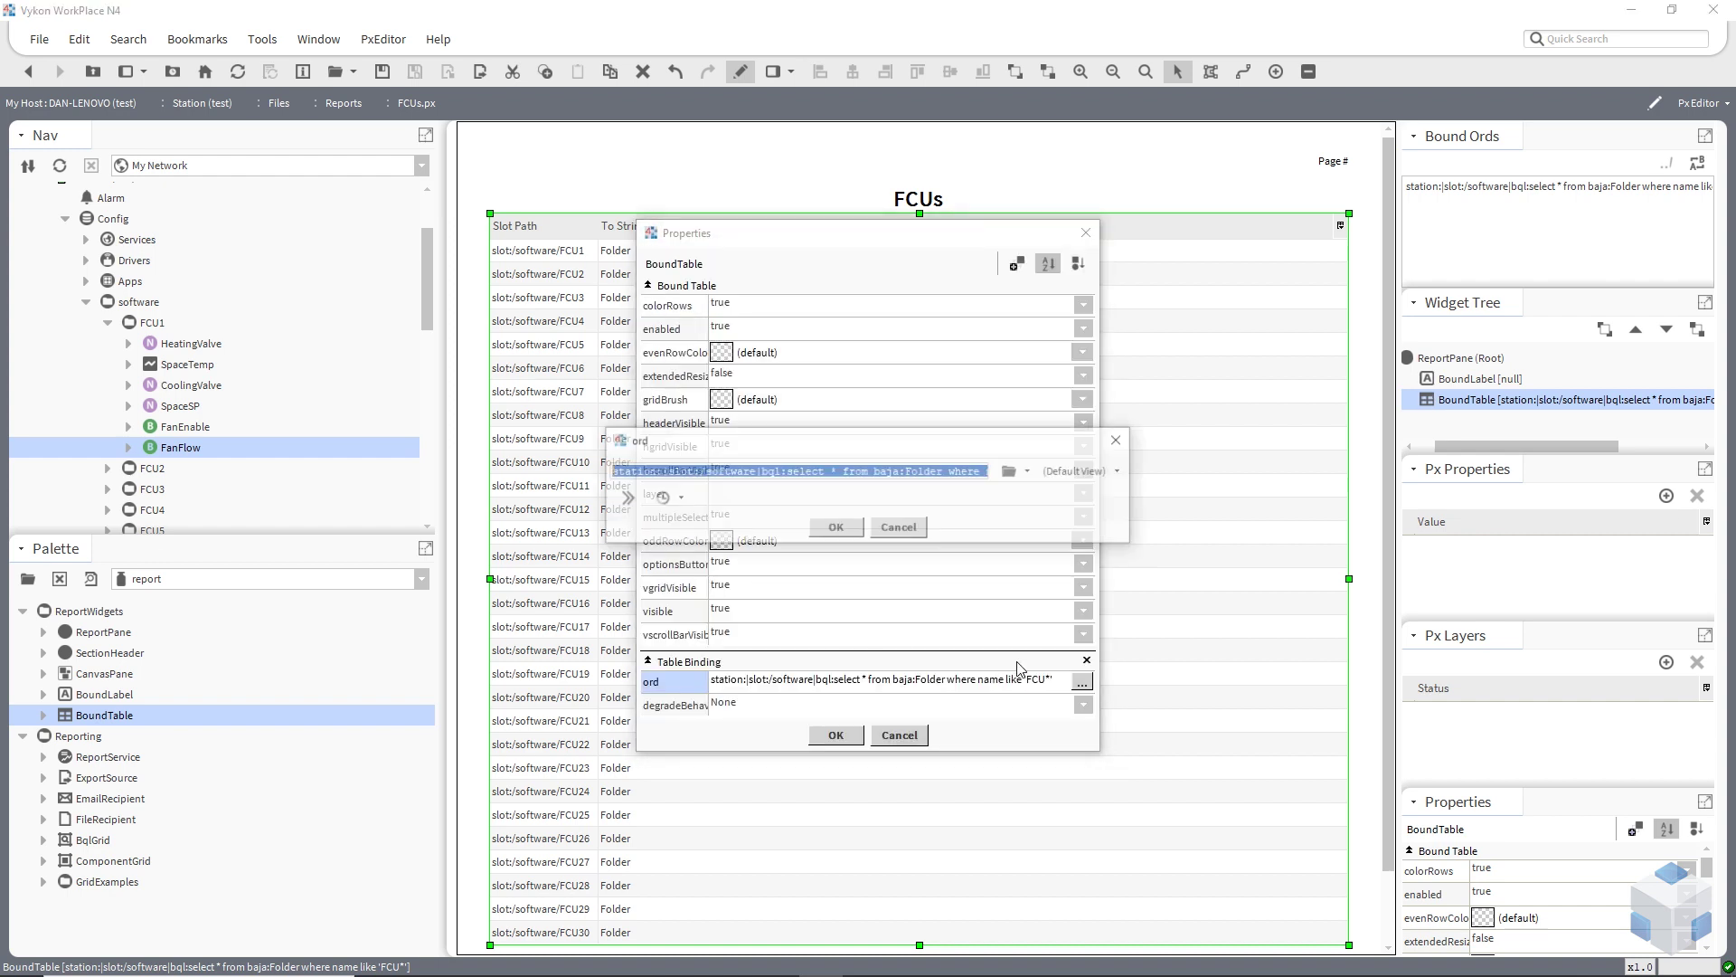
{"action": "left_click", "coordinate": [1004, 468]}
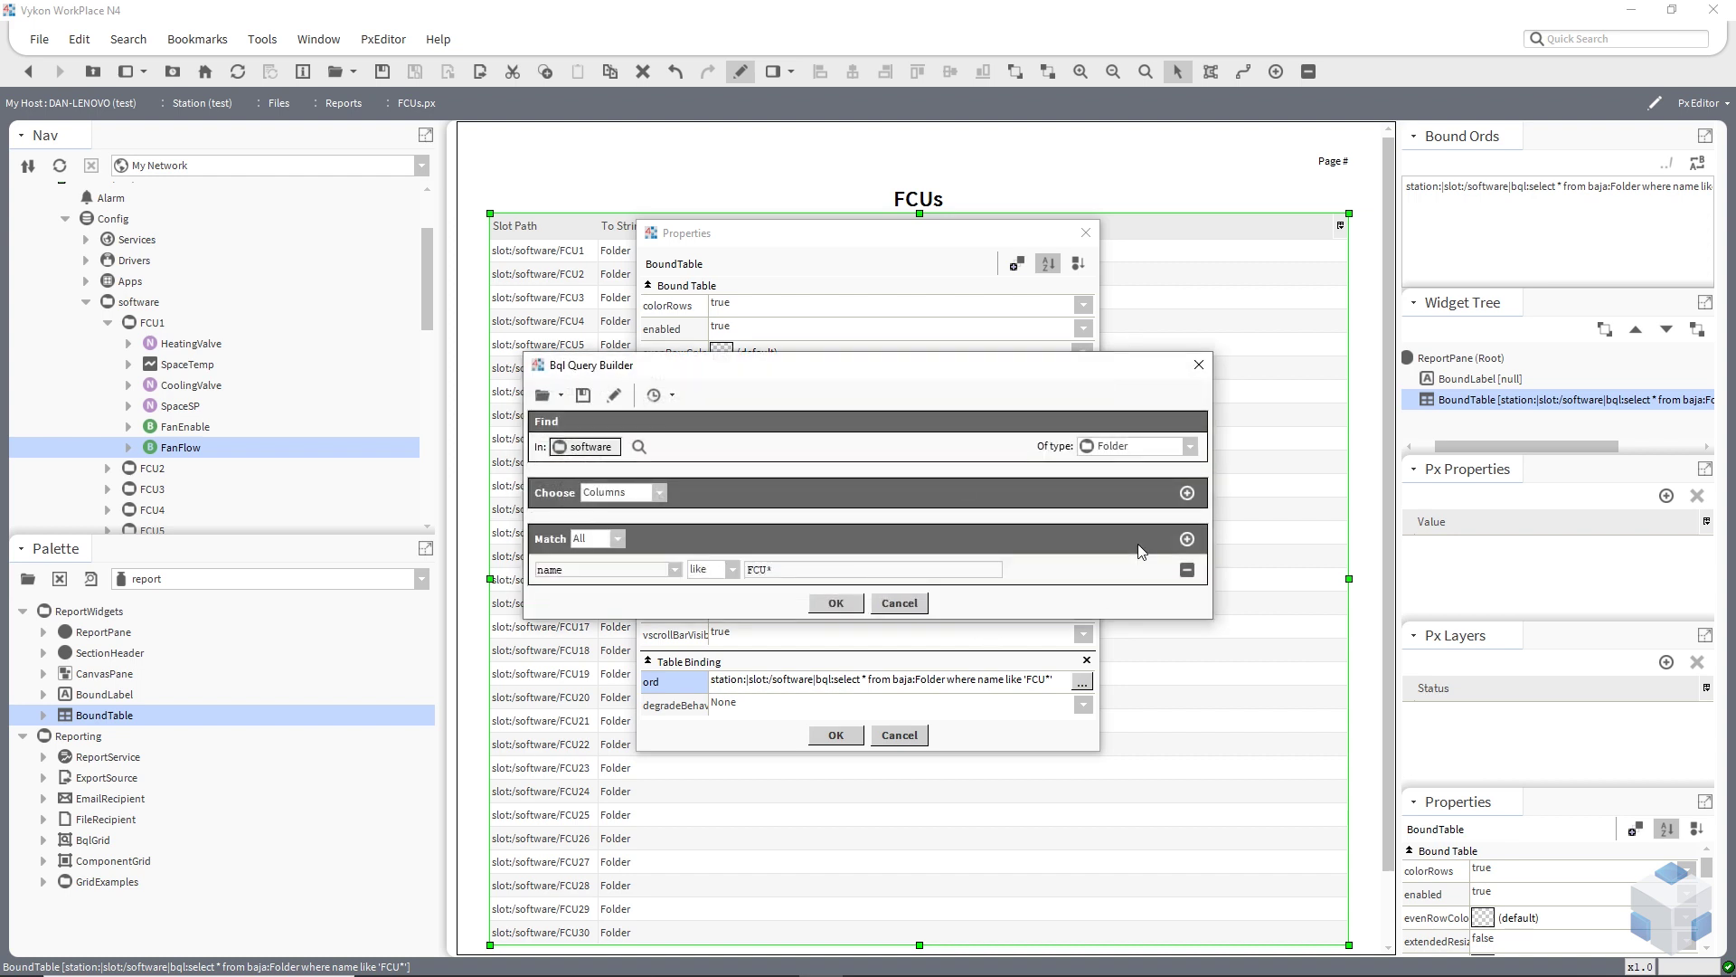
Step: Add a Choose column 'name' headed 'FCUs' and apply the revised binding
{"action": "left_click", "coordinate": [1188, 493]}
{"action": "left_click_drag", "start_coordinate": [624, 524], "coordinate": [443, 534]}
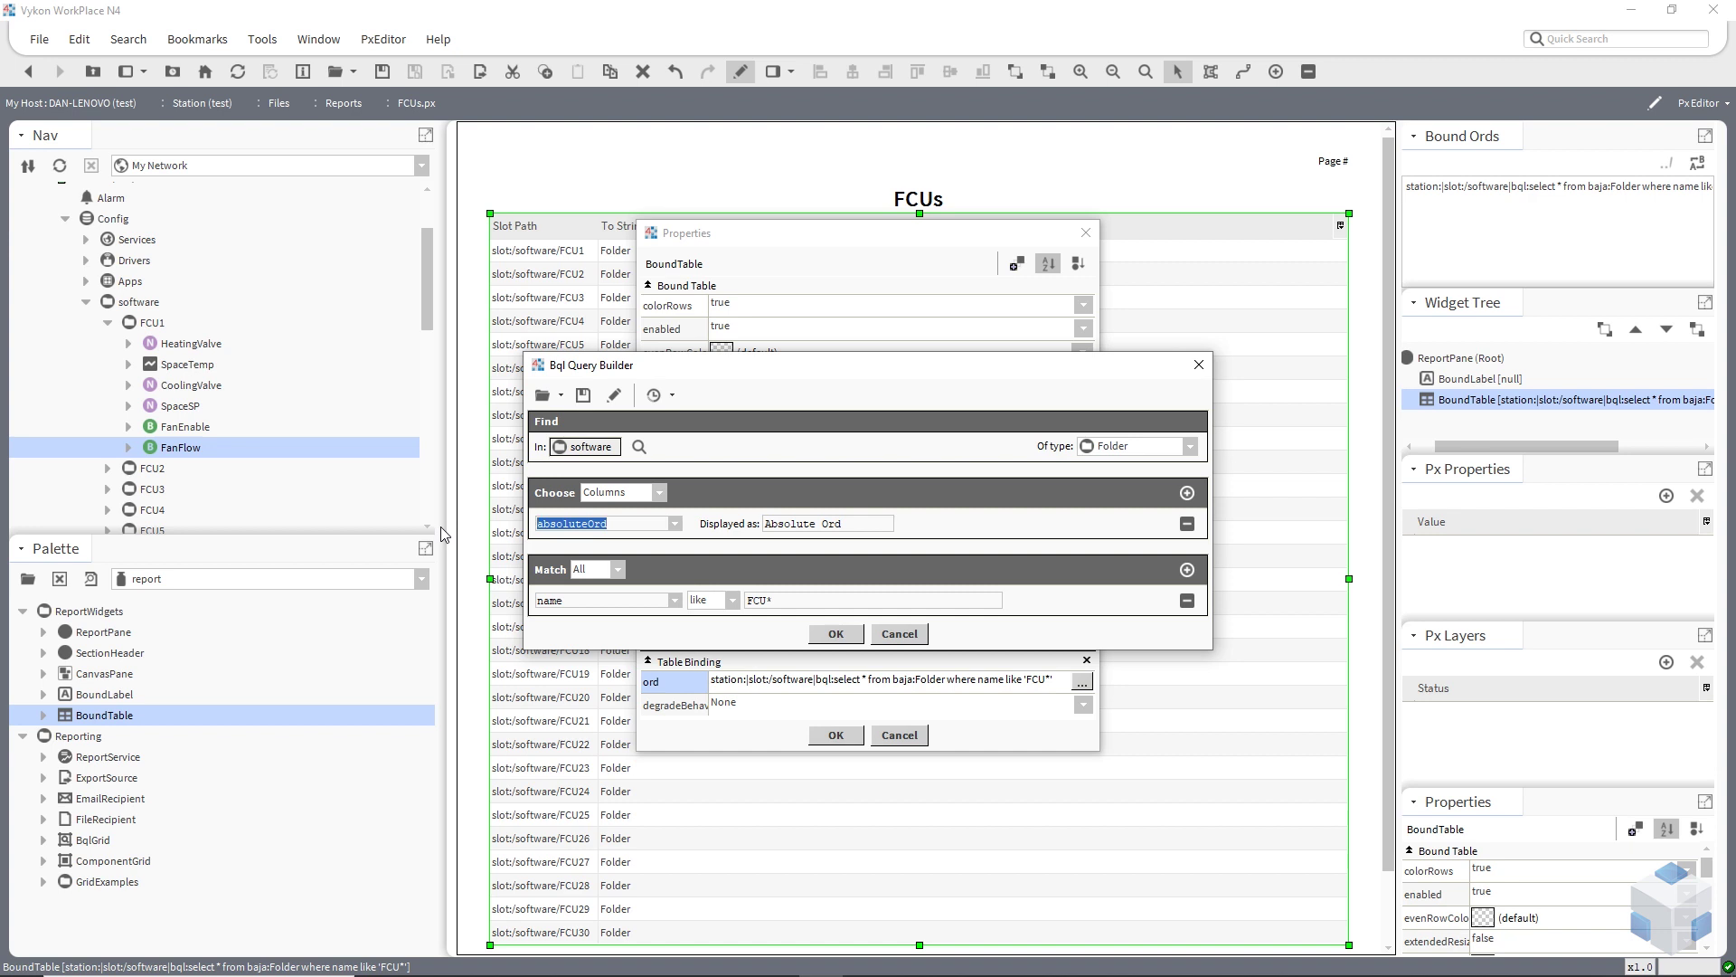
{"action": "type", "text": "name"}
{"action": "left_click_drag", "start_coordinate": [850, 522], "coordinate": [626, 525]}
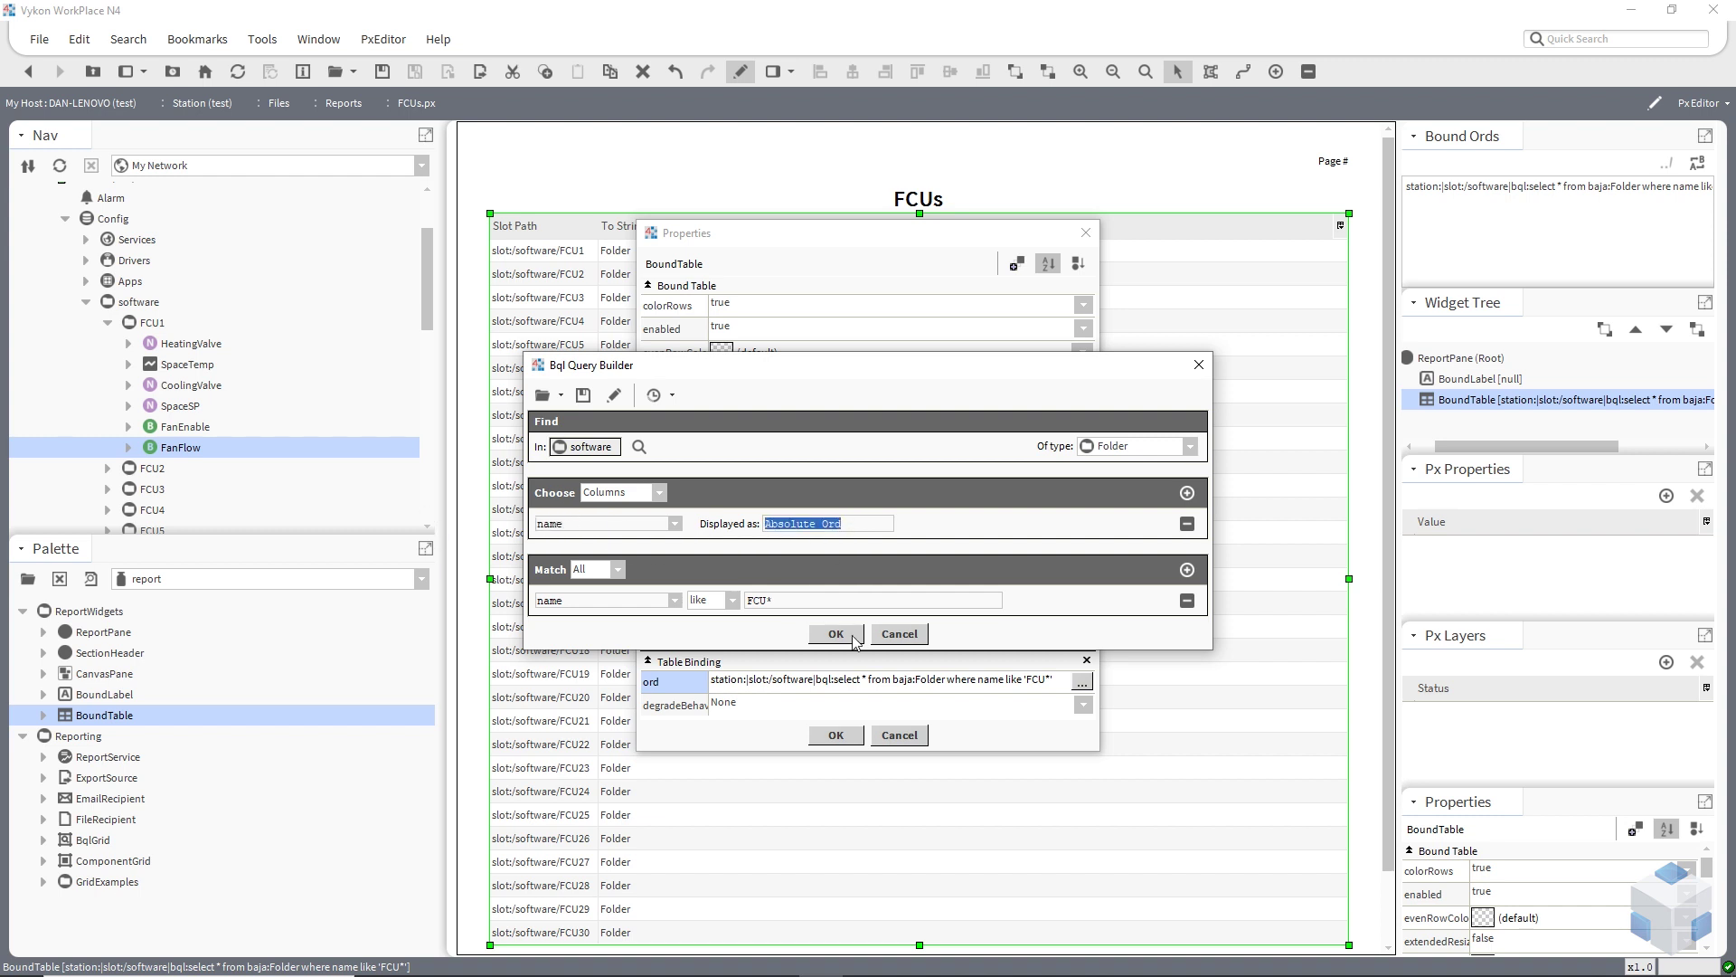
{"action": "type", "text": "FCUs"}
{"action": "left_click_drag", "start_coordinate": [813, 528], "coordinate": [707, 525]}
{"action": "left_click", "coordinate": [835, 633]}
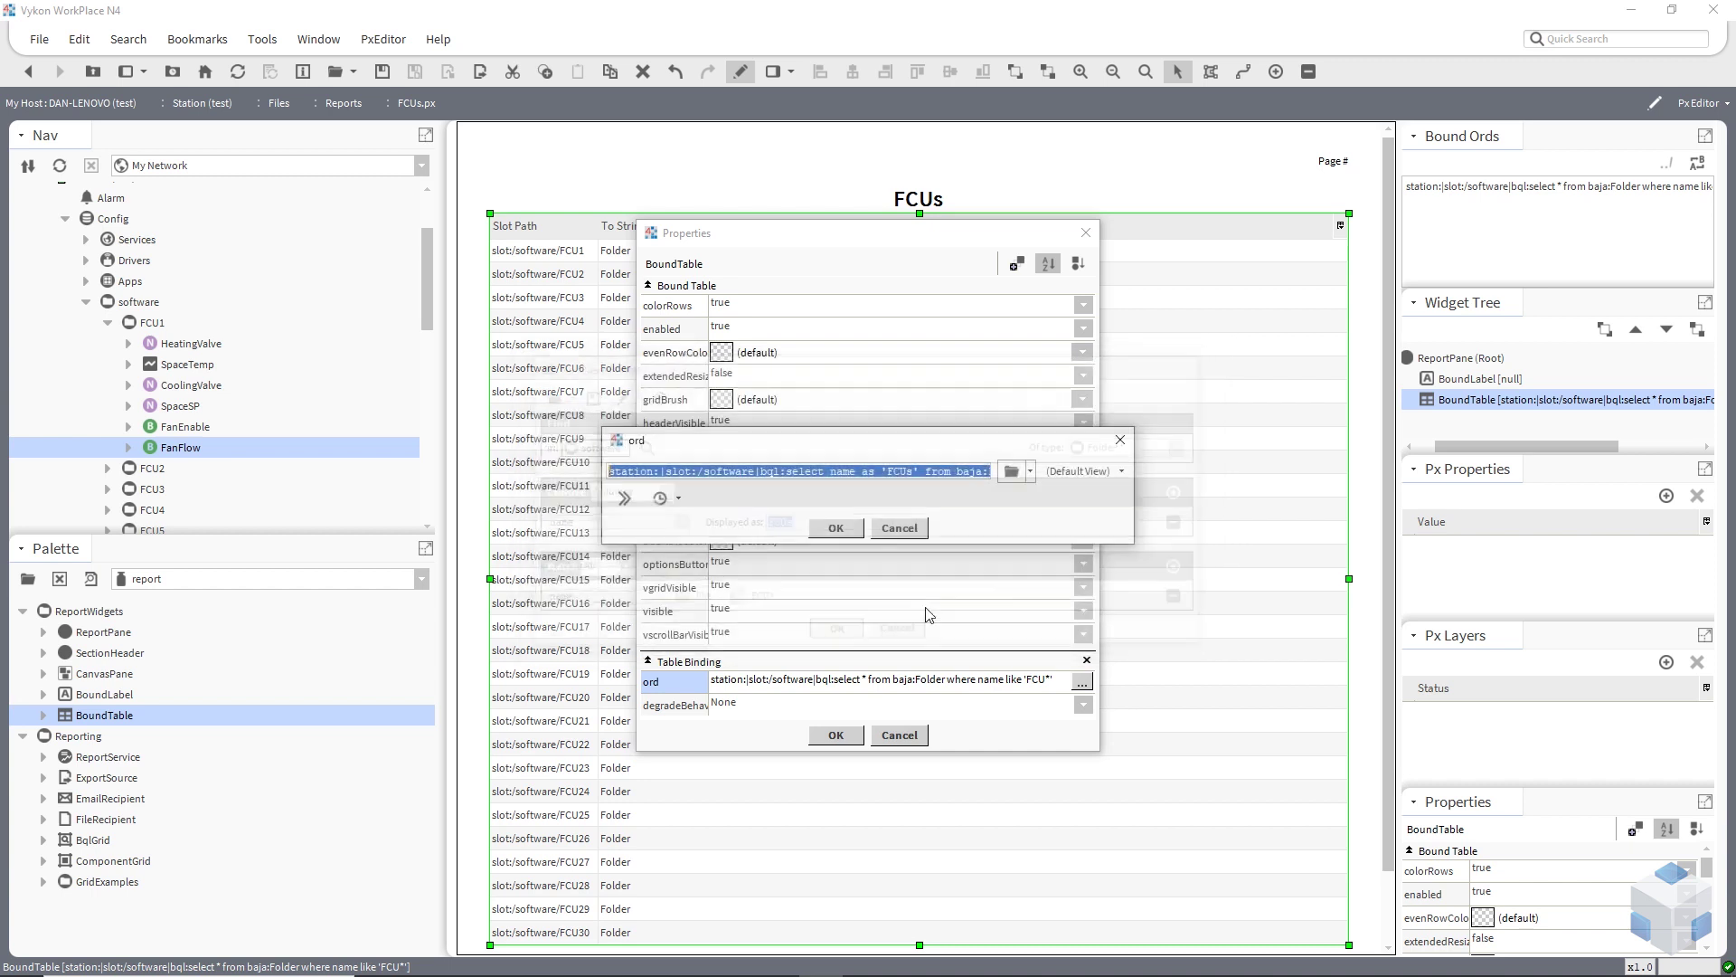
{"action": "left_click", "coordinate": [835, 734]}
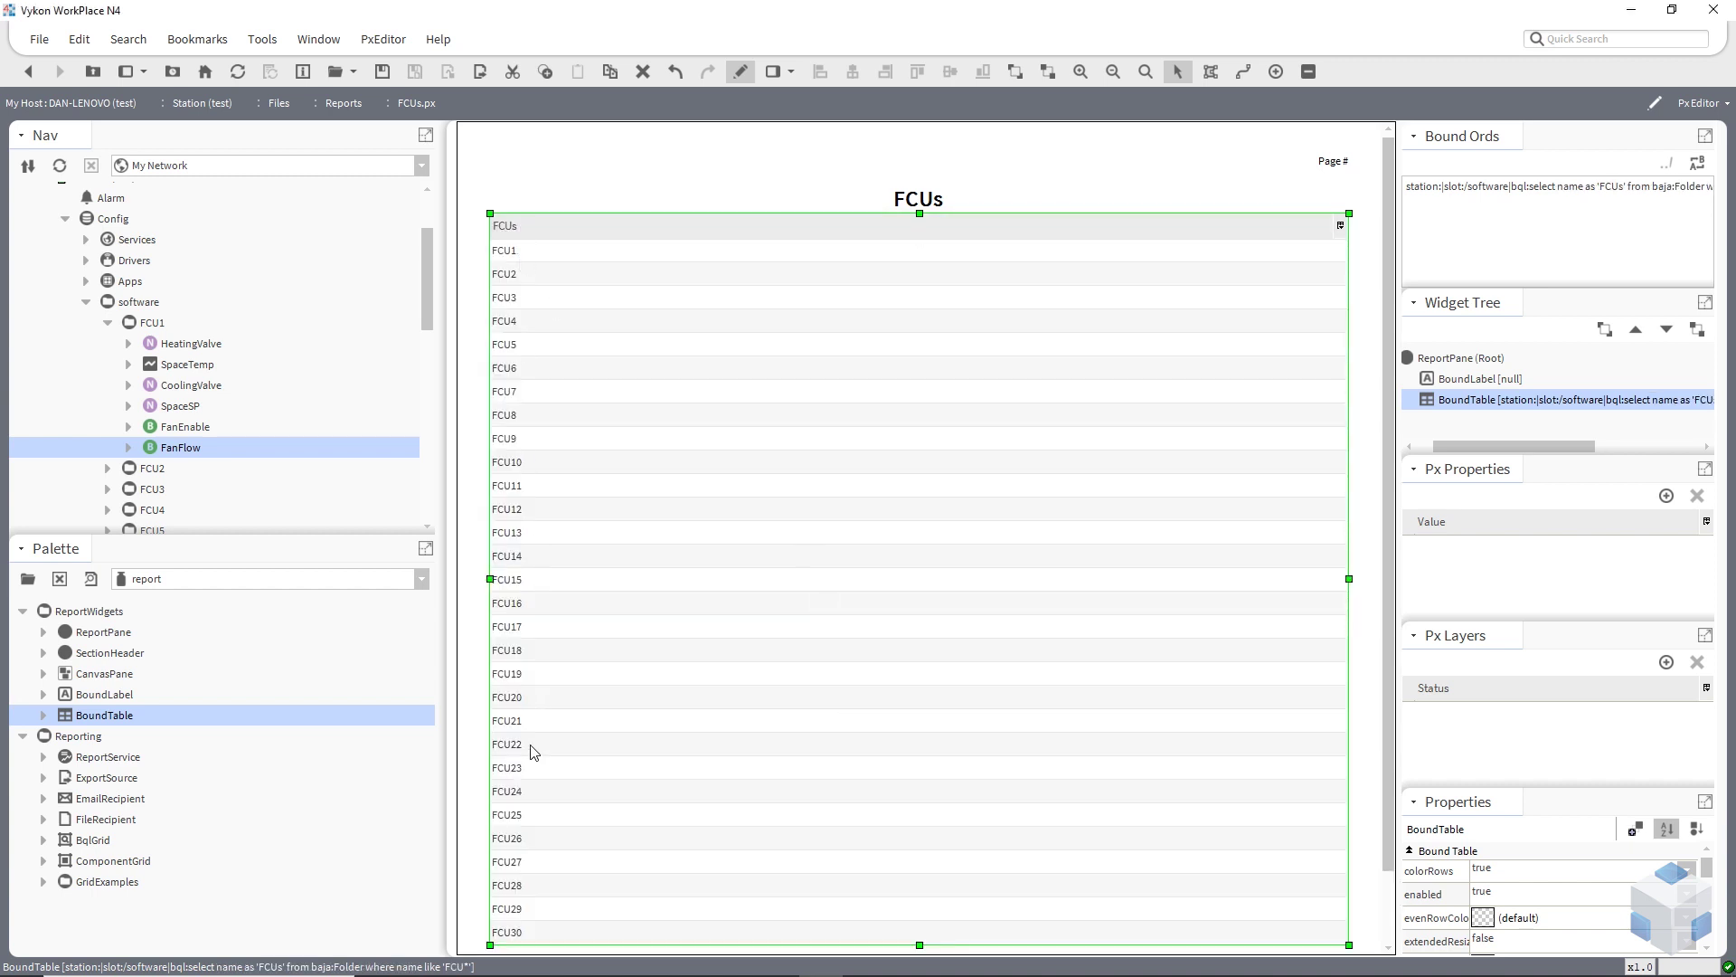
Step: Open the table's current query in the Bql Query Builder again
{"action": "double_click", "coordinate": [799, 415]}
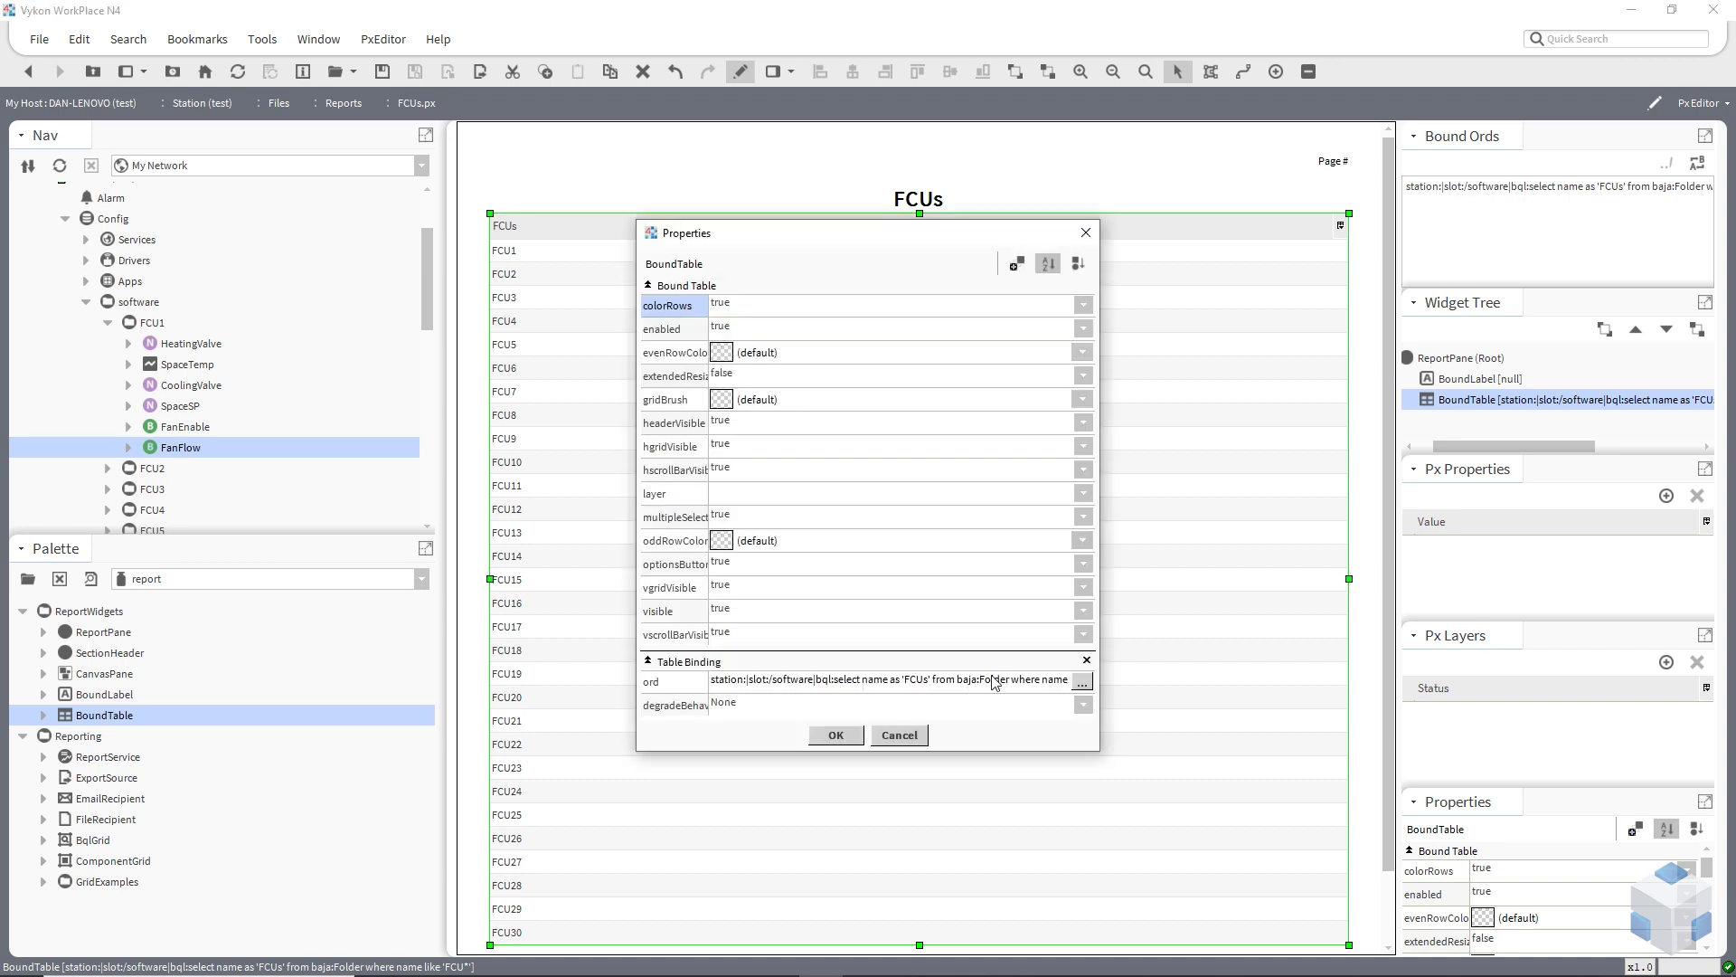
{"action": "left_click", "coordinate": [1082, 681]}
{"action": "left_click", "coordinate": [1011, 473]}
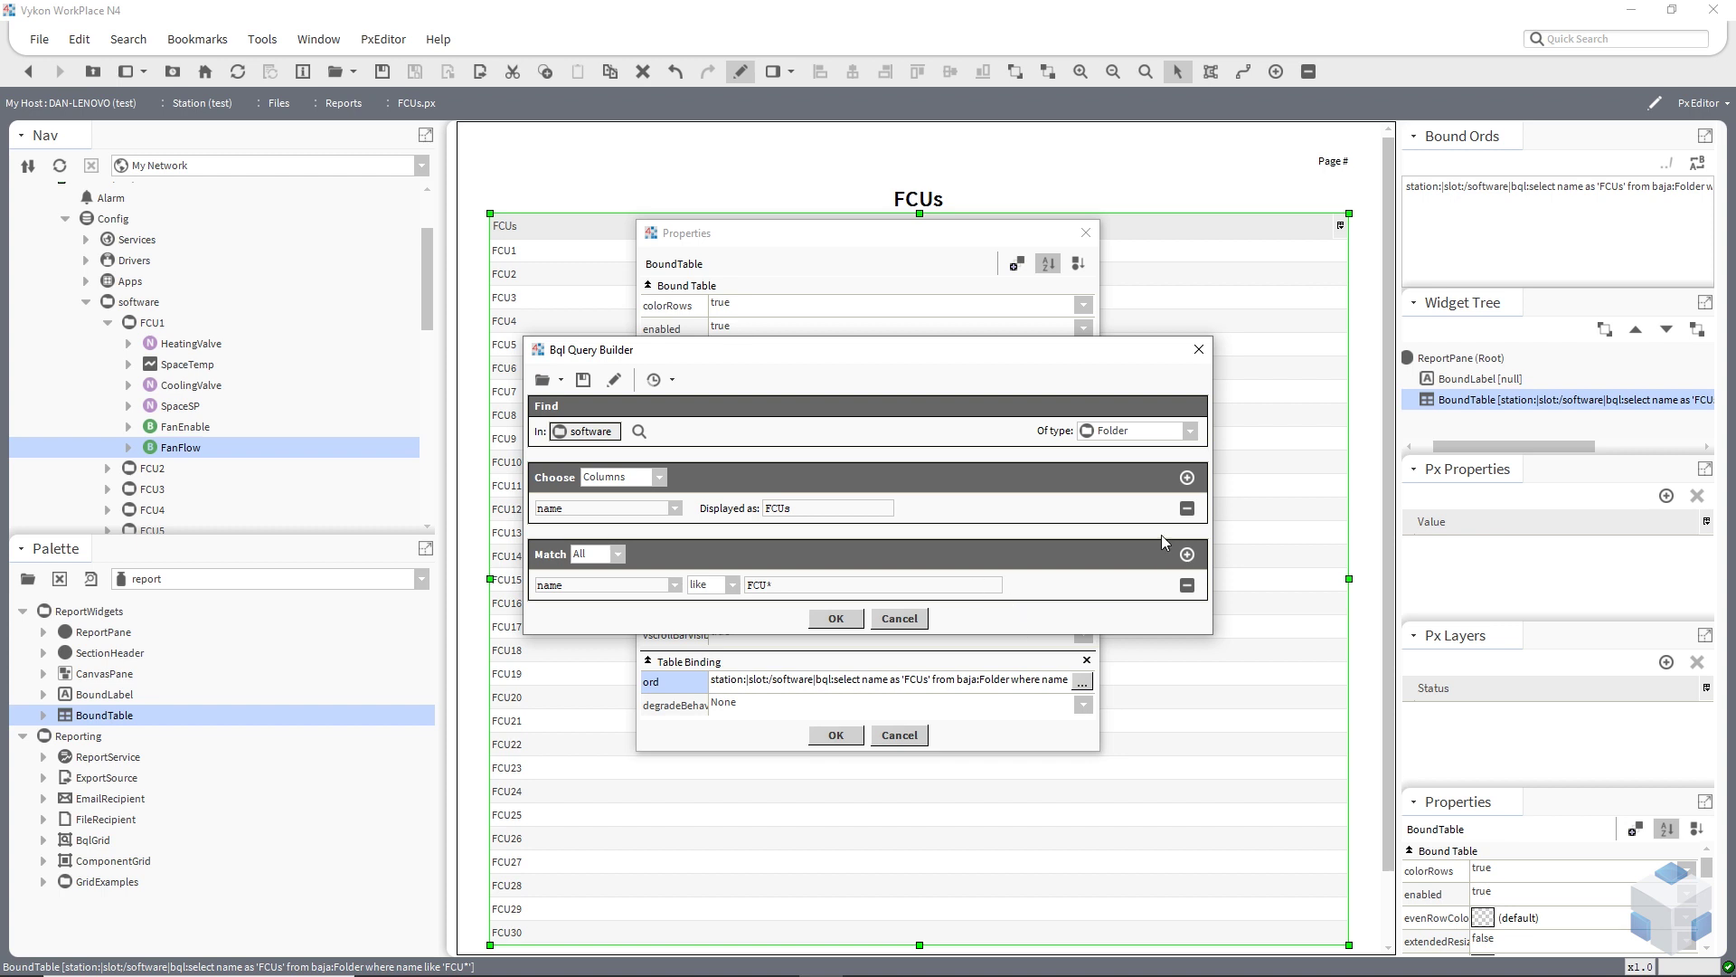
Step: Add a column FanEnable.out.value headed 'Fan Command' and apply the binding
{"action": "left_click", "coordinate": [1188, 477]}
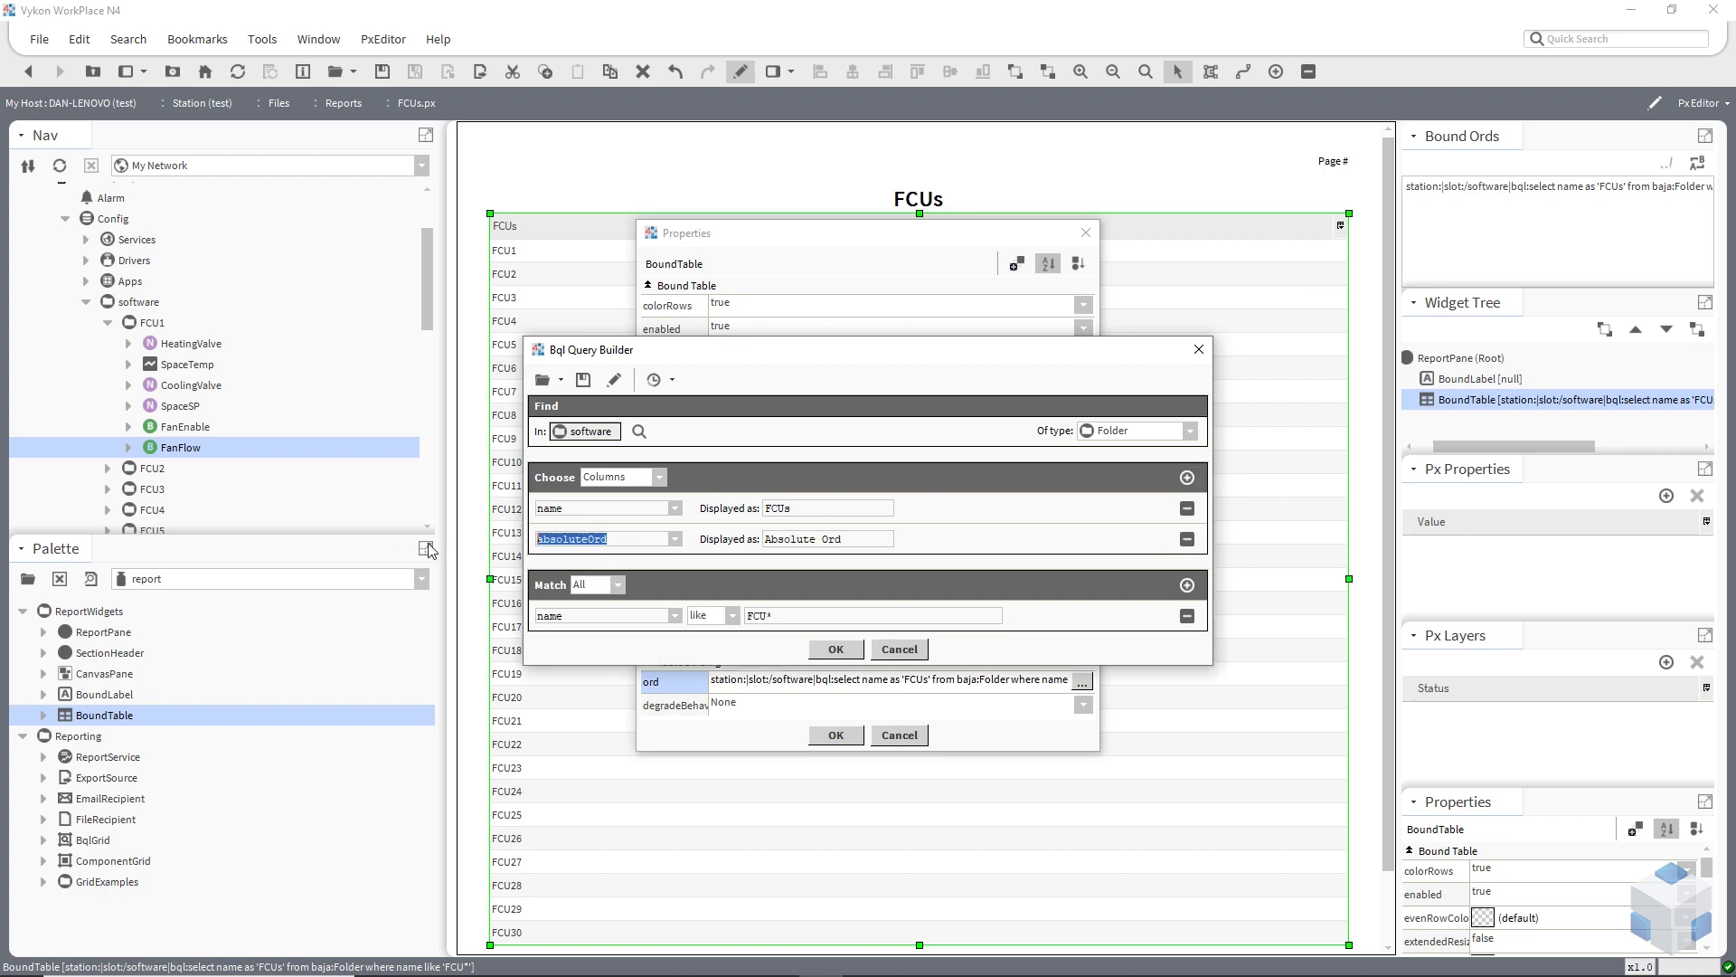
{"action": "type", "text": "FanEnable.out.value"}
{"action": "key", "text": "Tab"}
{"action": "type", "text": "Fan Command"}
{"action": "left_click", "coordinate": [835, 649]}
{"action": "left_click", "coordinate": [845, 528]}
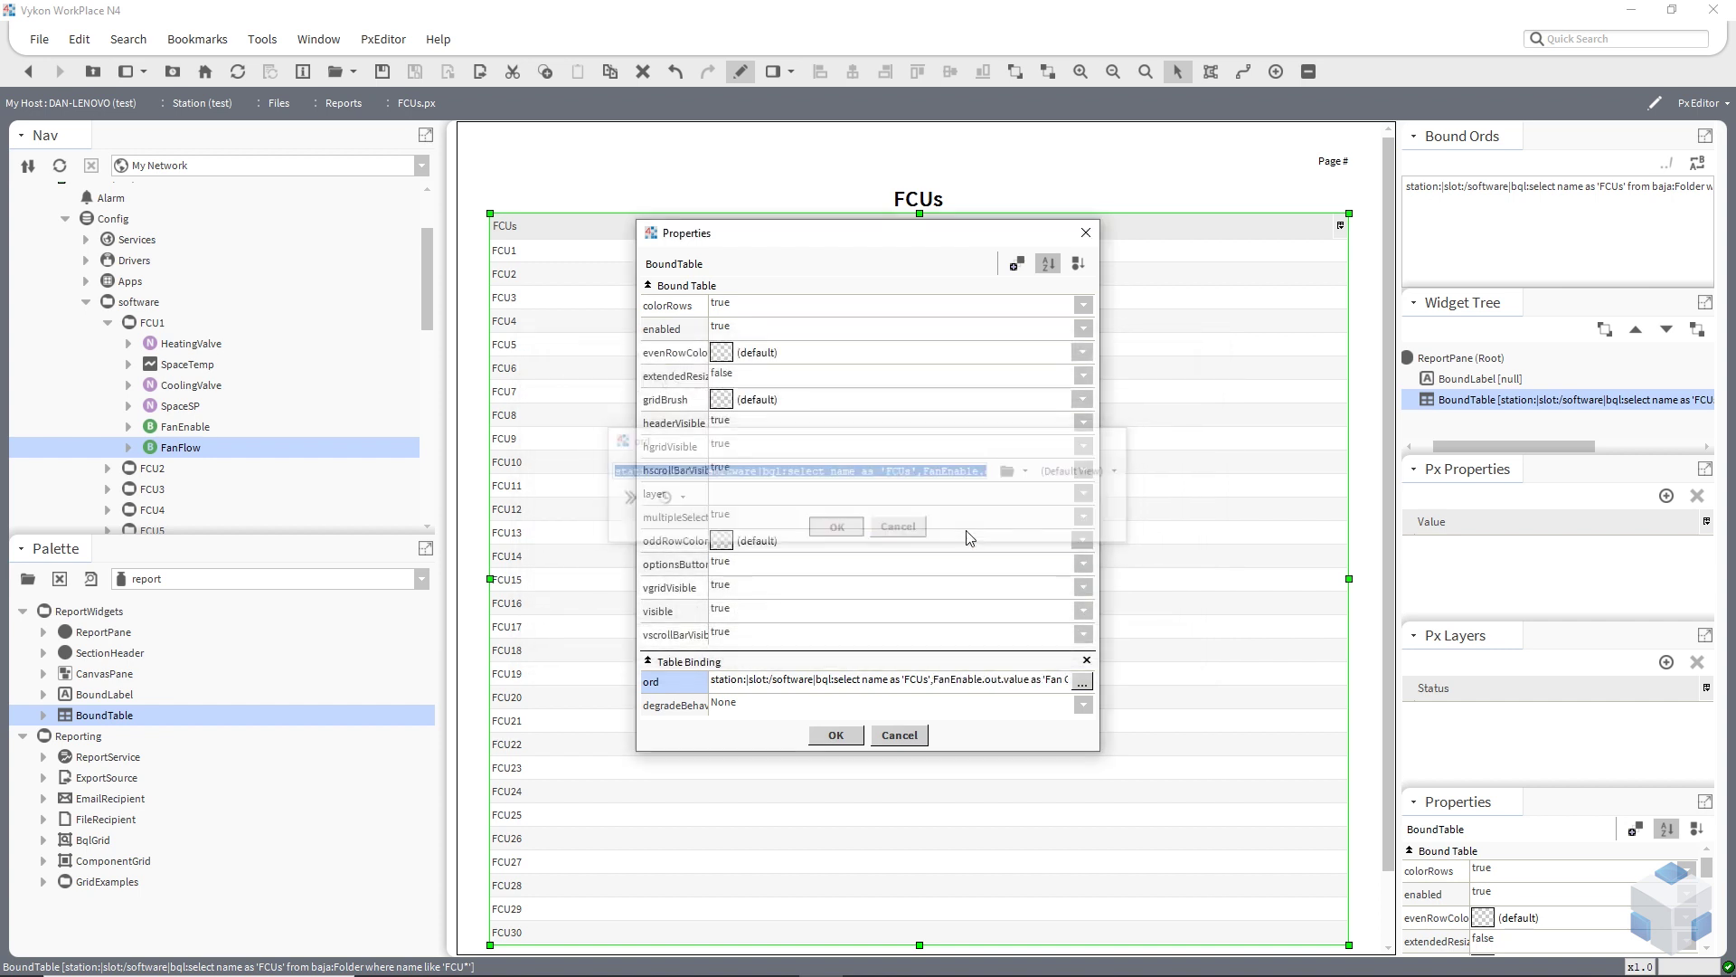
{"action": "left_click", "coordinate": [836, 735]}
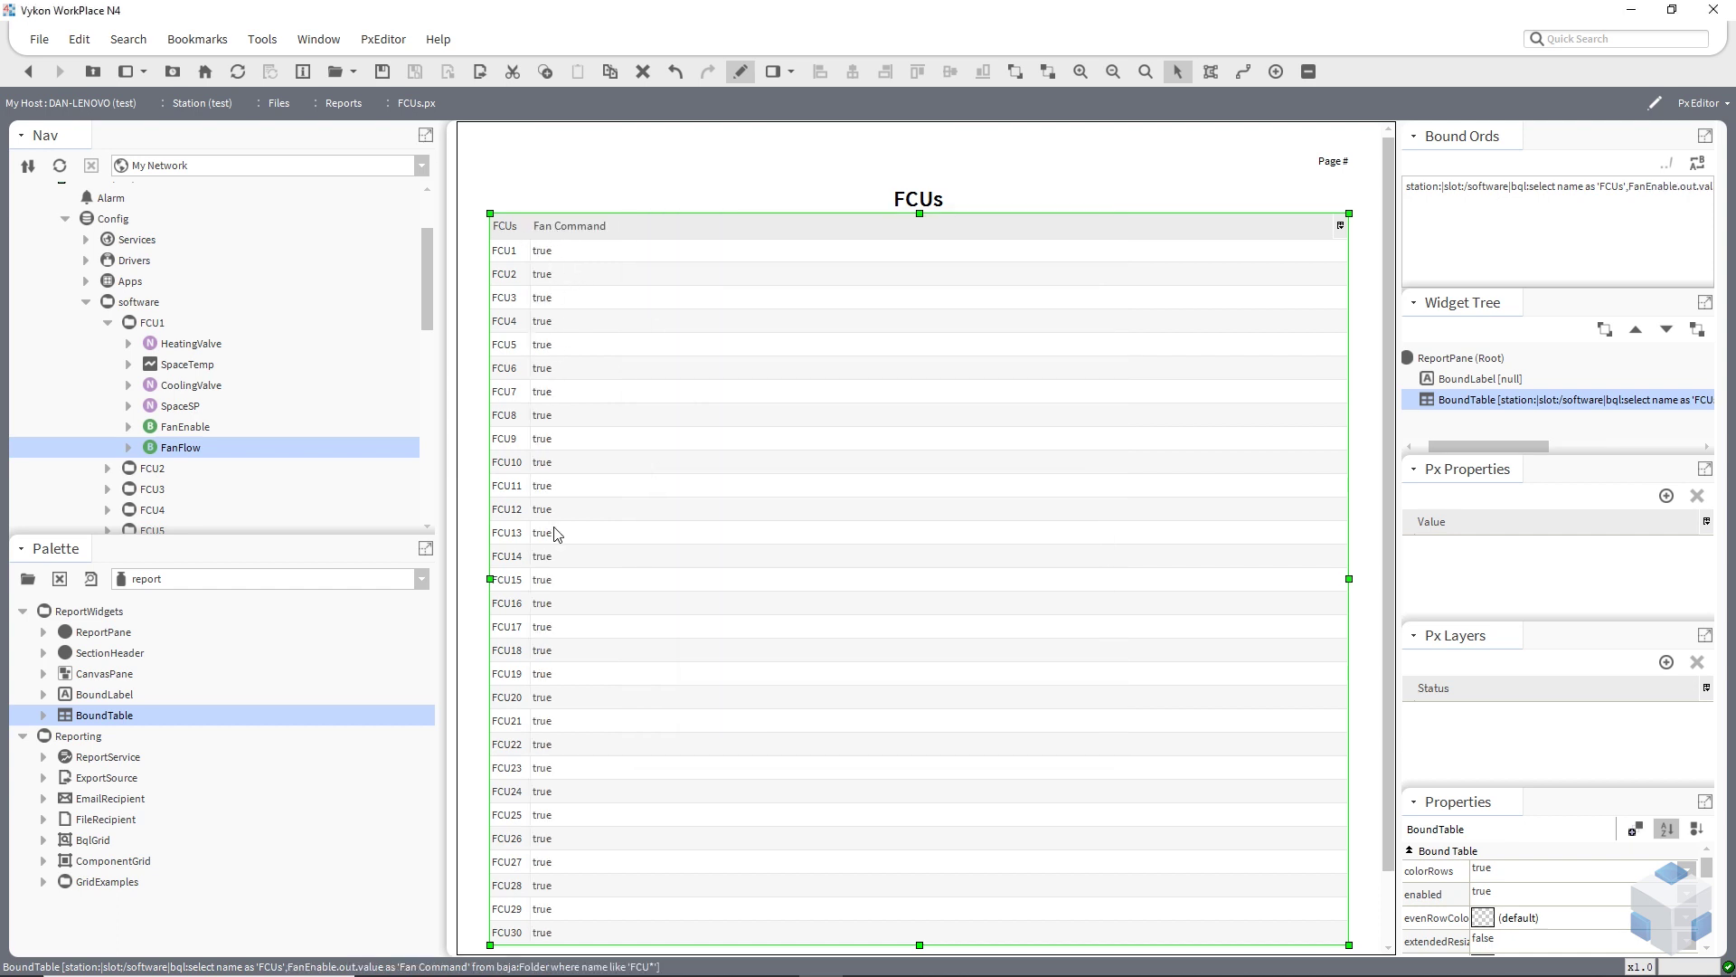
{"action": "left_click", "coordinate": [188, 428], "text": "ctrl"}
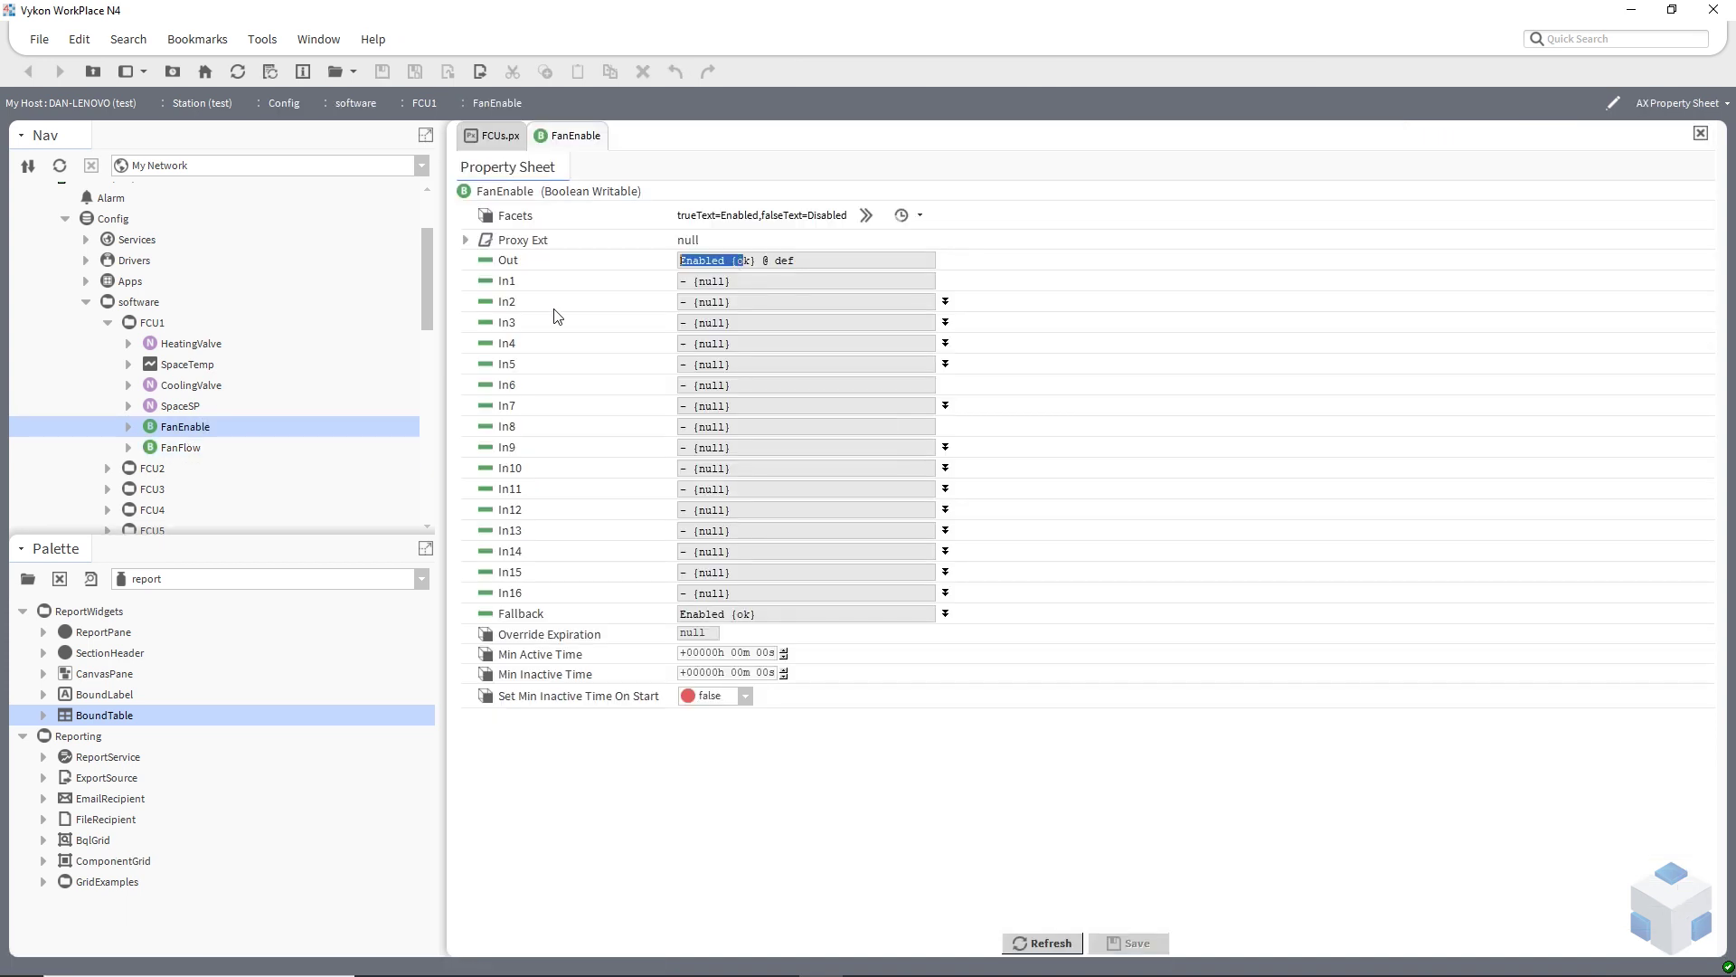
{"action": "left_click", "coordinate": [1700, 133]}
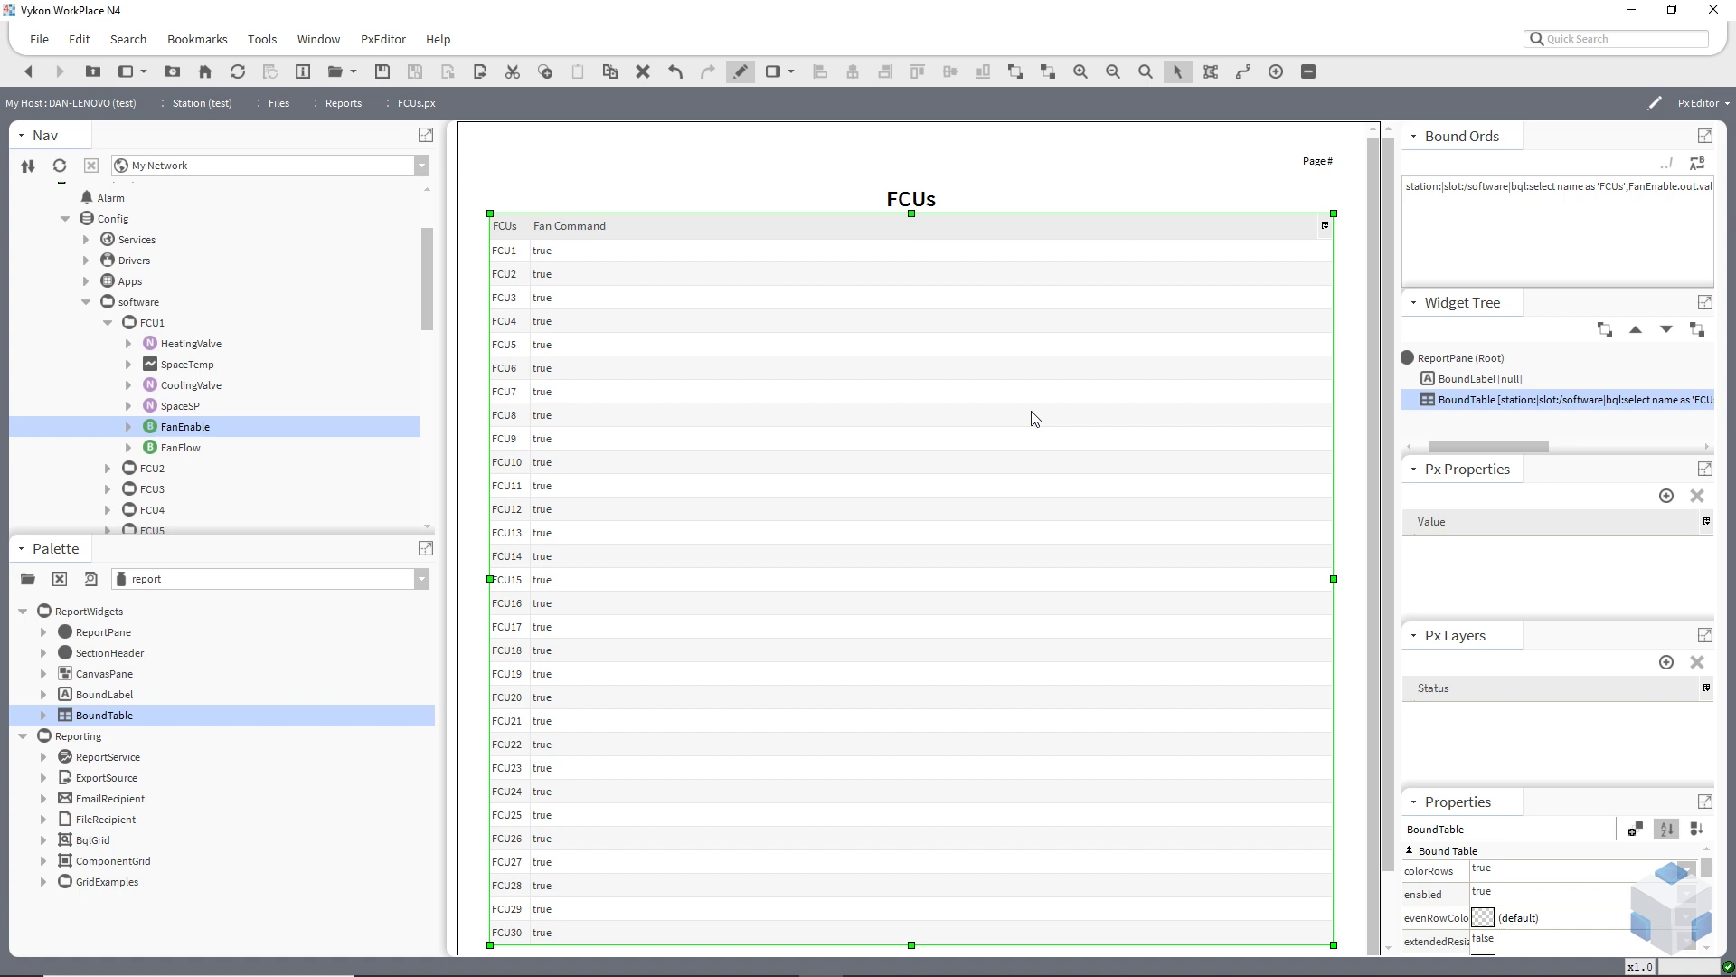
Step: Open the table's query in the Bql Query Builder and add a third output column
{"action": "double_click", "coordinate": [756, 380]}
{"action": "left_click", "coordinate": [1082, 680]}
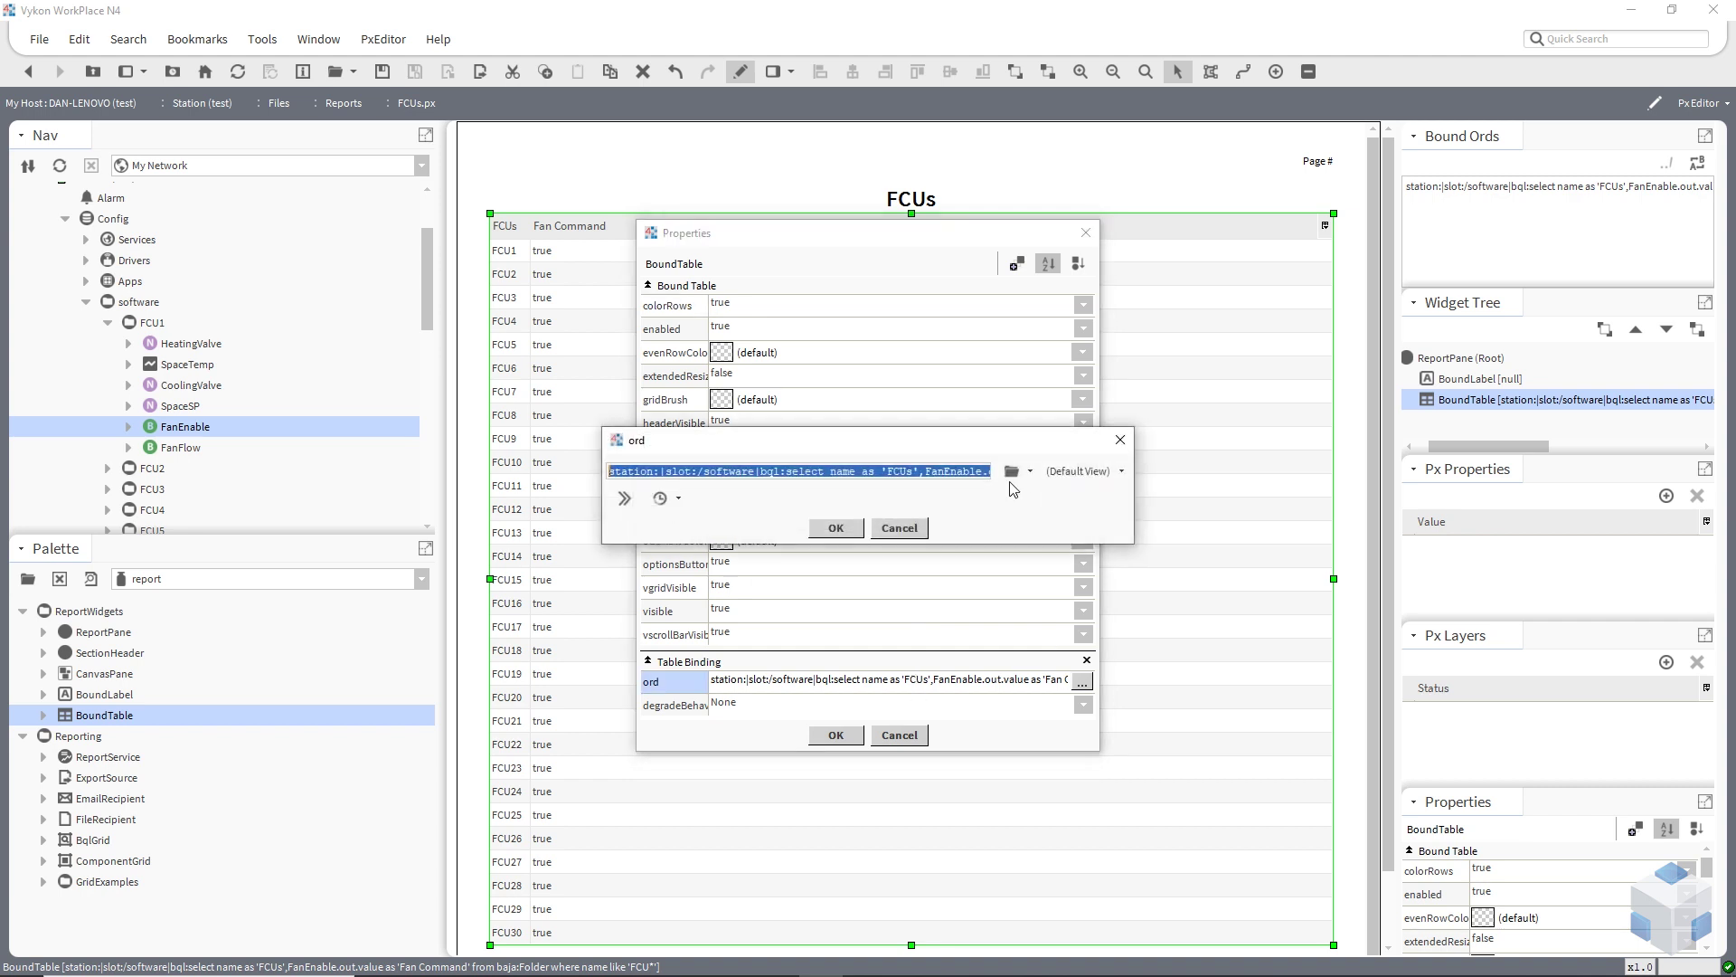
{"action": "left_click", "coordinate": [1016, 470]}
{"action": "left_click", "coordinate": [1187, 463]}
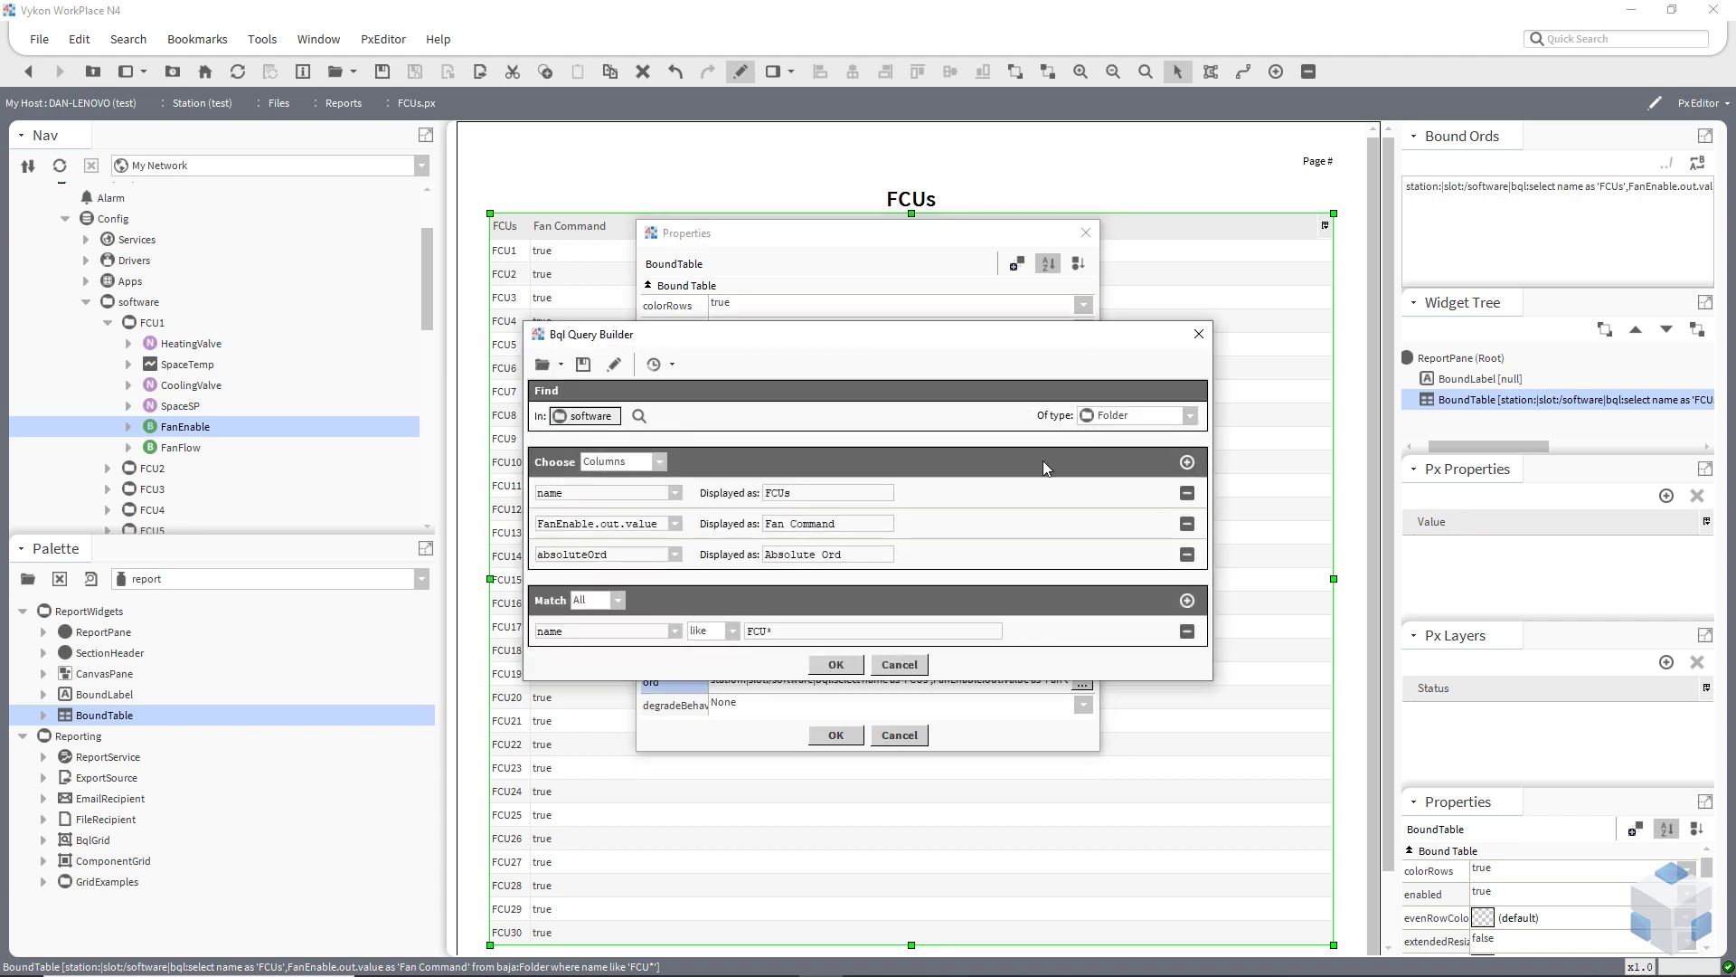
{"action": "left_click", "coordinate": [588, 517]}
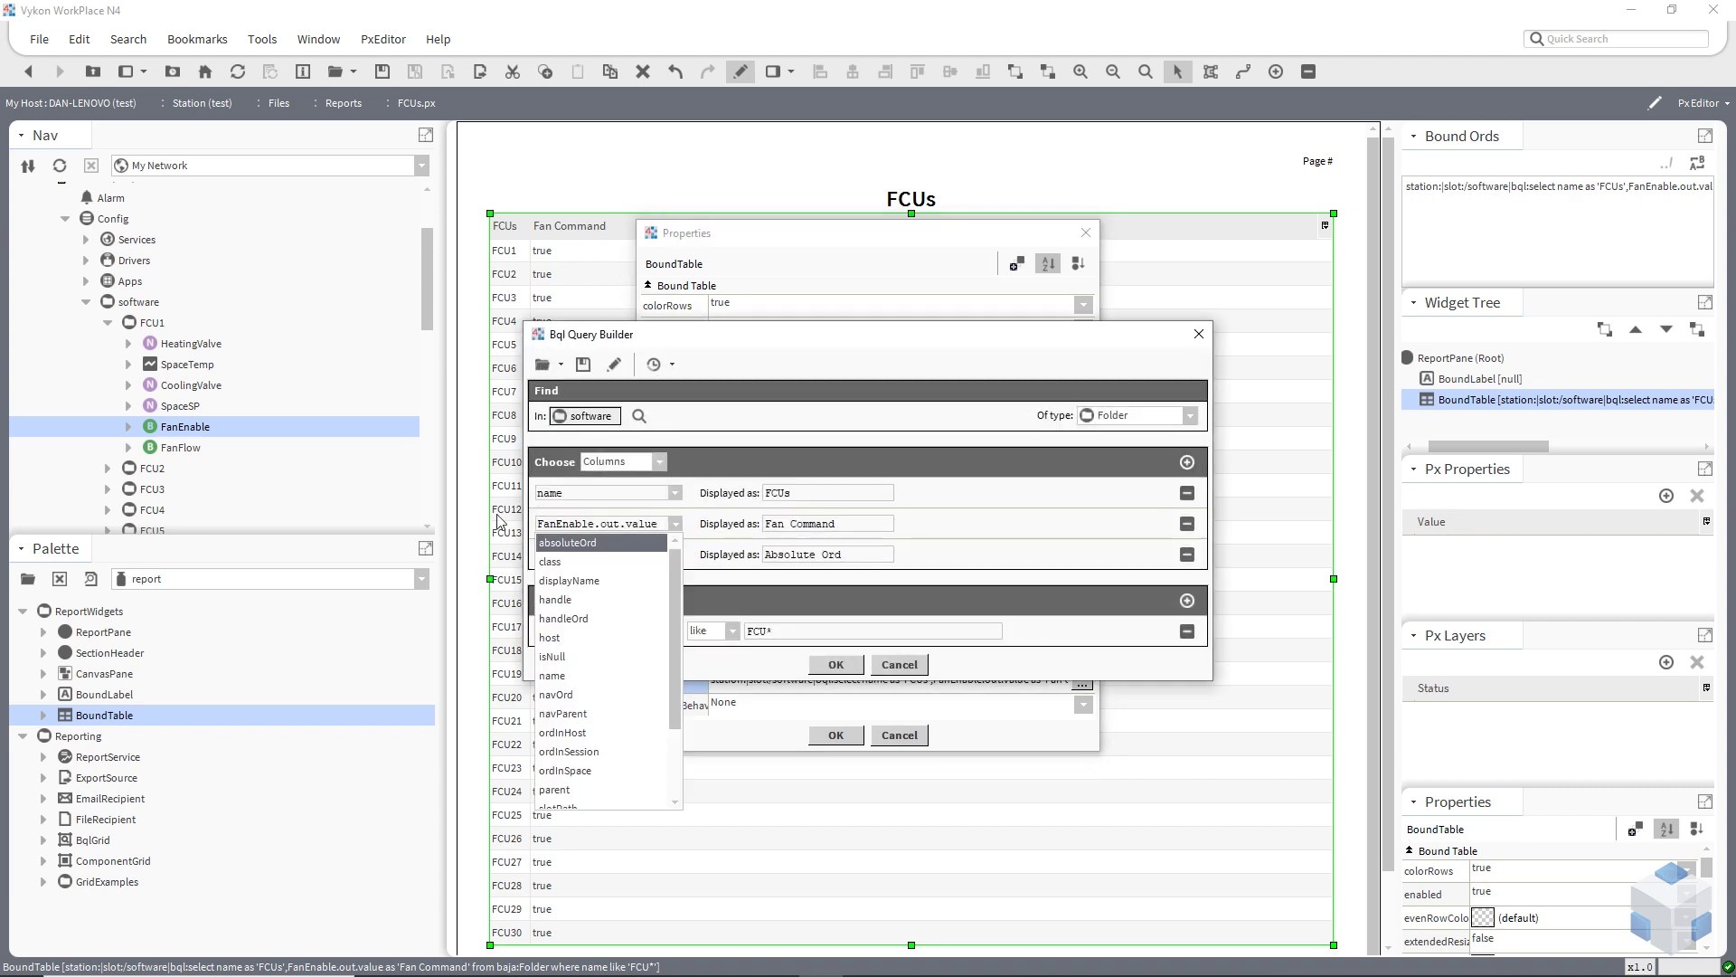
{"action": "left_click", "coordinate": [755, 366]}
{"action": "key", "text": "ctrl+c"}
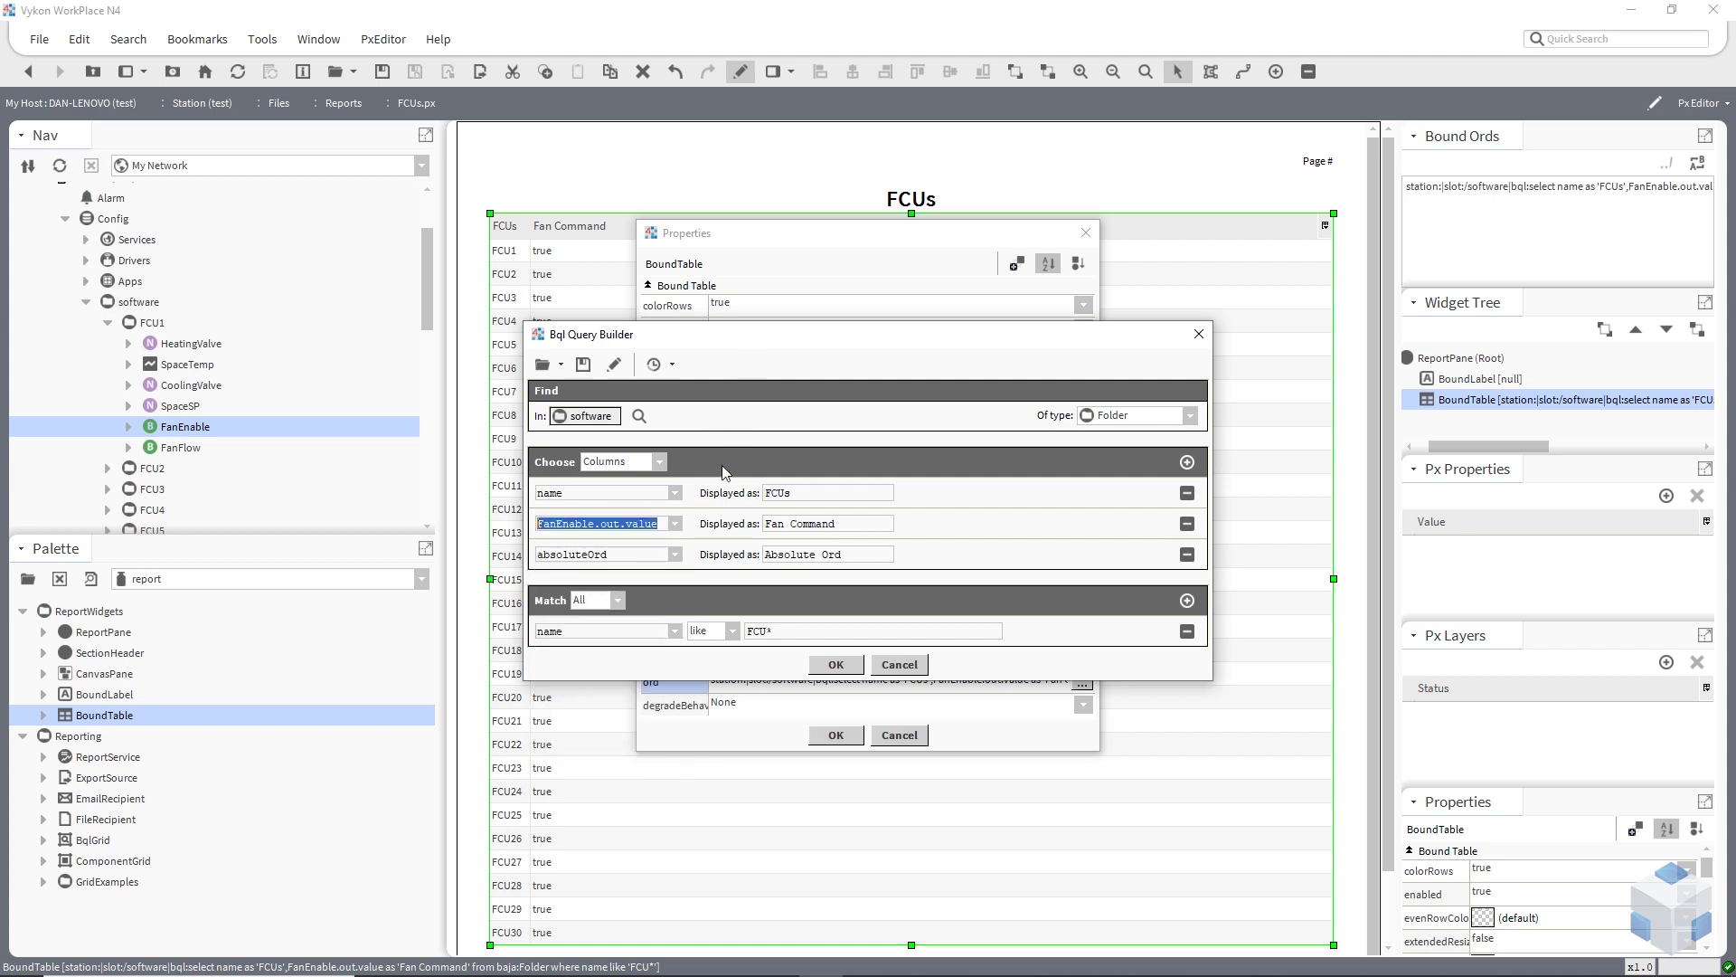
Step: Set the third column to FanFlow.out.value headed 'Fan Staus' and apply the binding
{"action": "double_click", "coordinate": [625, 554]}
{"action": "key", "text": "ctrl+v"}
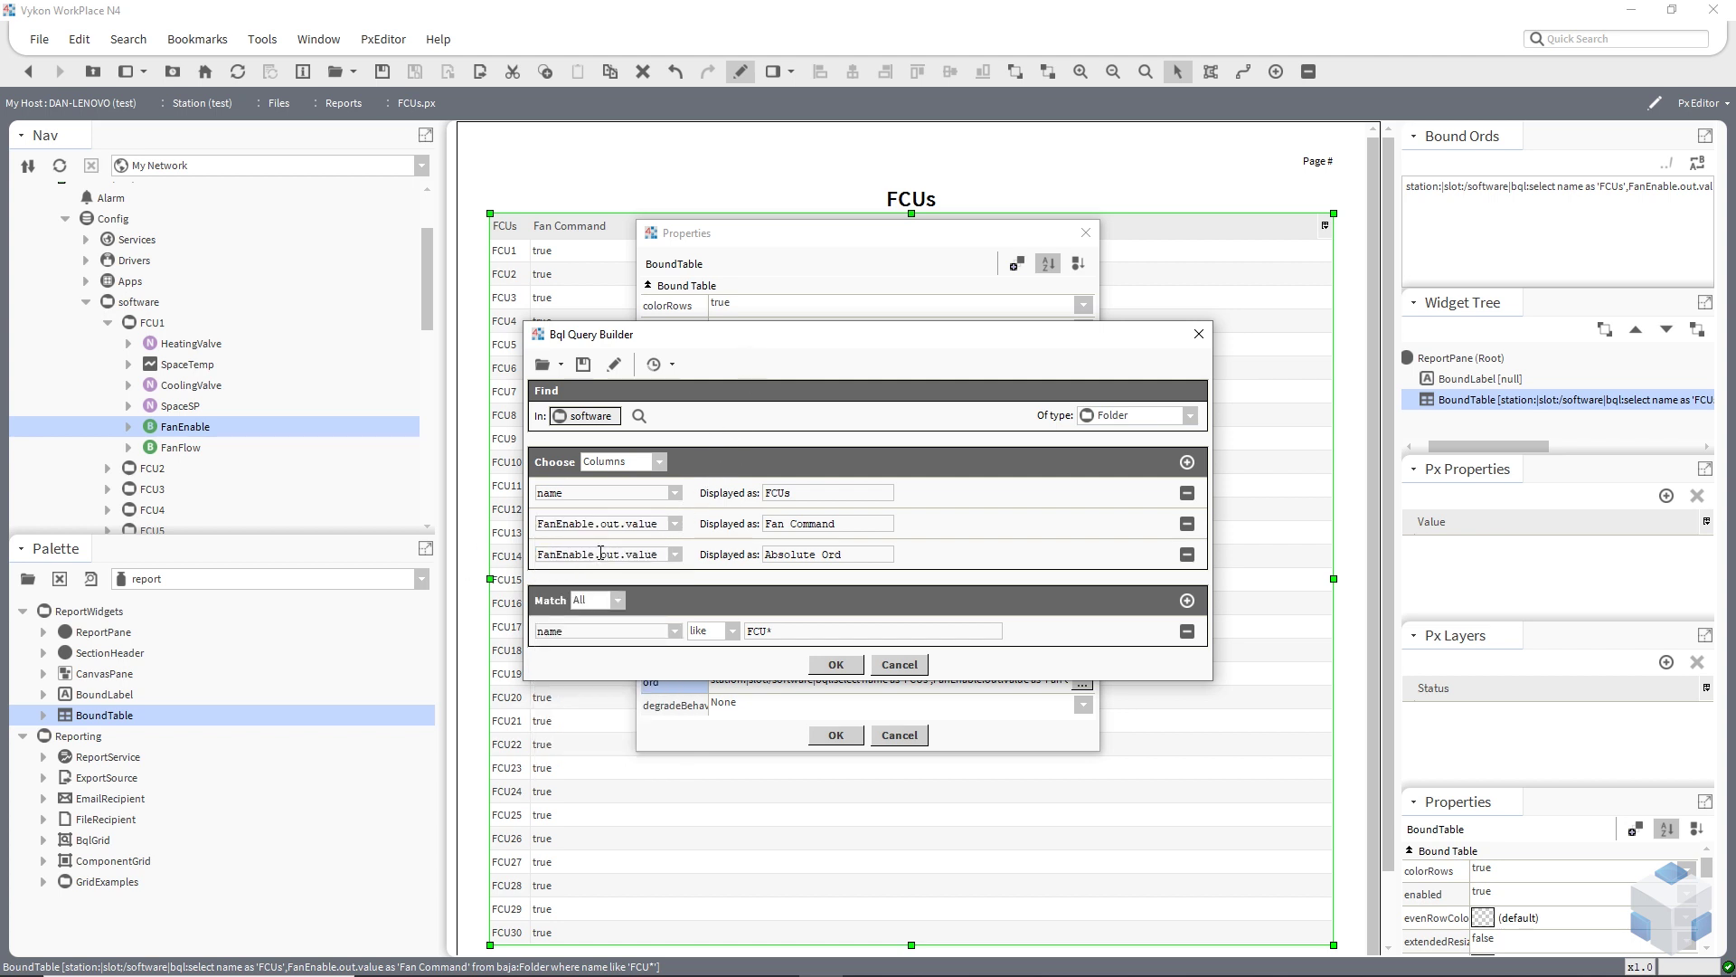
{"action": "key", "text": "BackSpace"}
{"action": "key", "text": "BackSpace"}
{"action": "key", "text": "BackSpace"}
{"action": "key", "text": "BackSpace"}
{"action": "key", "text": "BackSpace"}
{"action": "key", "text": "BackSpace"}
{"action": "type", "text": "Flow"}
{"action": "triple_click", "coordinate": [859, 561]}
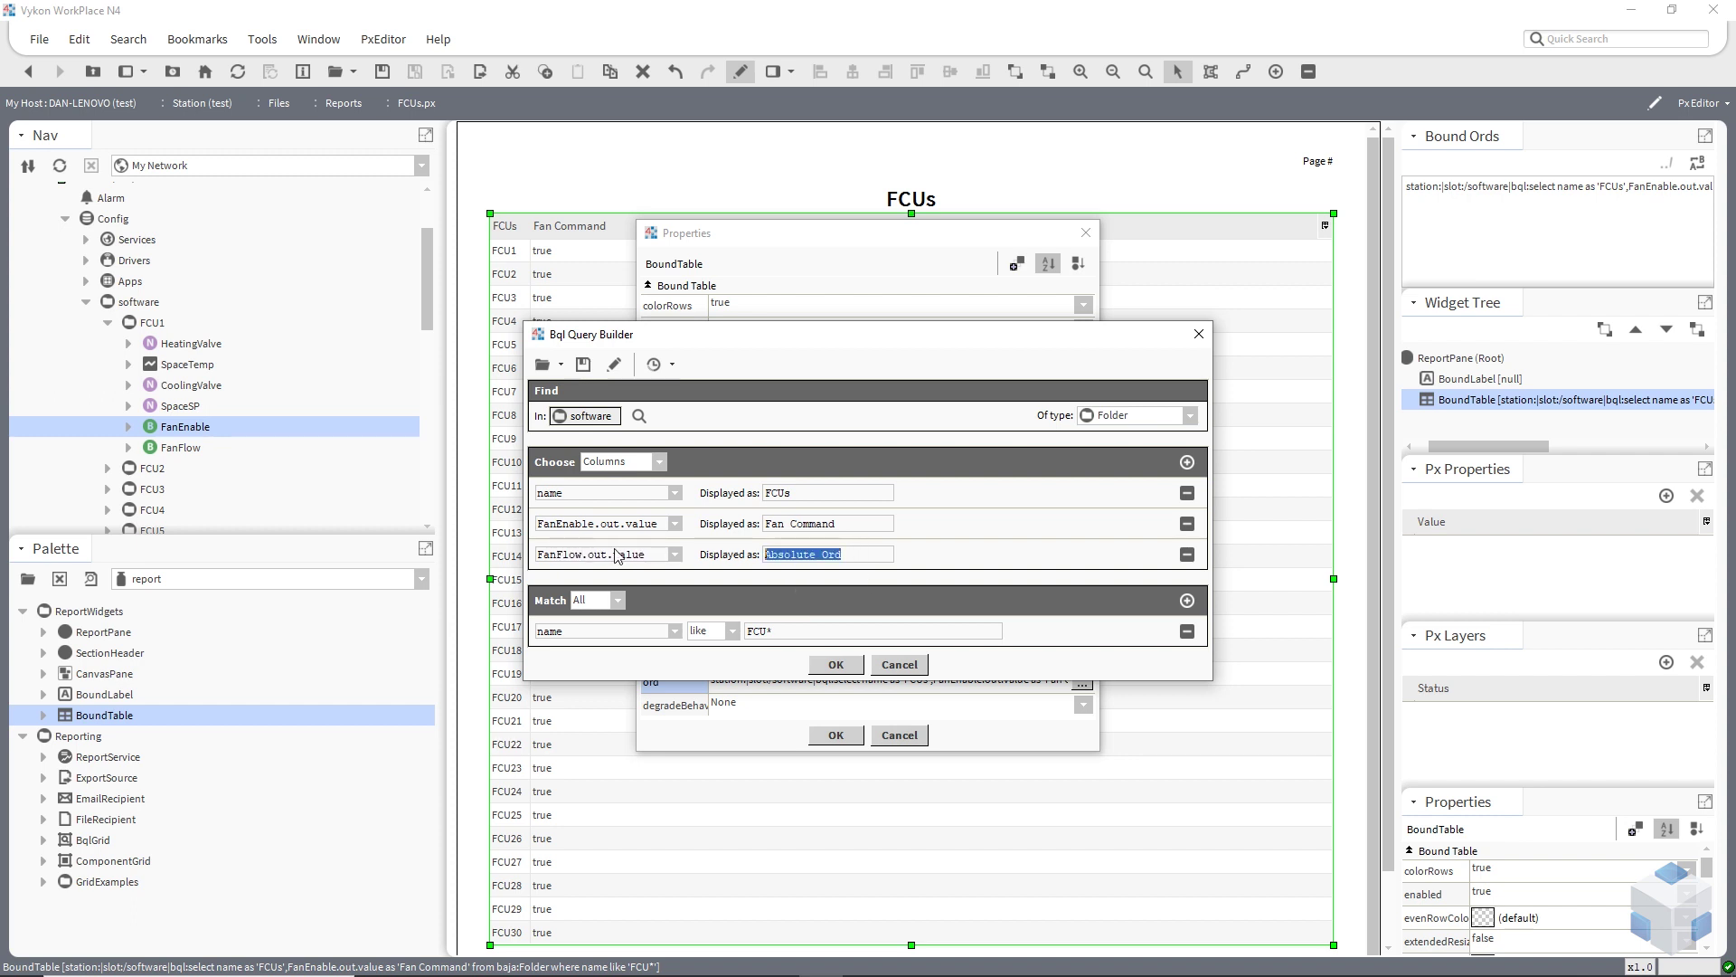
{"action": "type", "text": "Fan Staus"}
{"action": "left_click", "coordinate": [835, 664]}
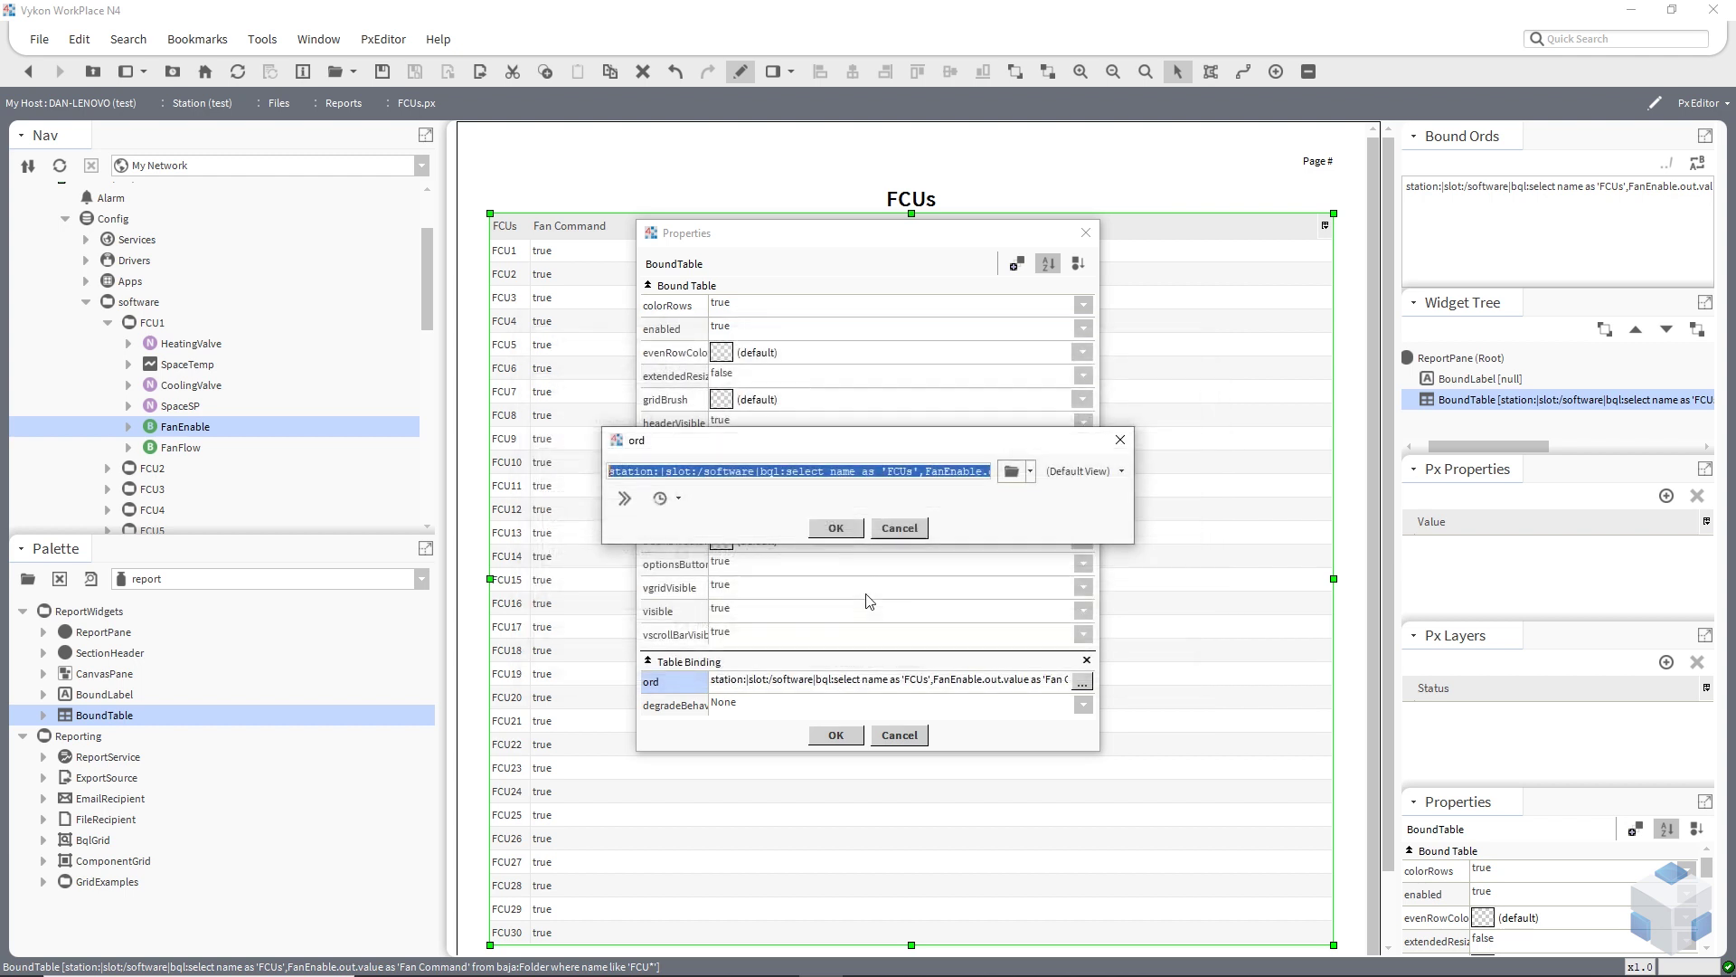
{"action": "left_click", "coordinate": [837, 529]}
{"action": "left_click", "coordinate": [835, 735]}
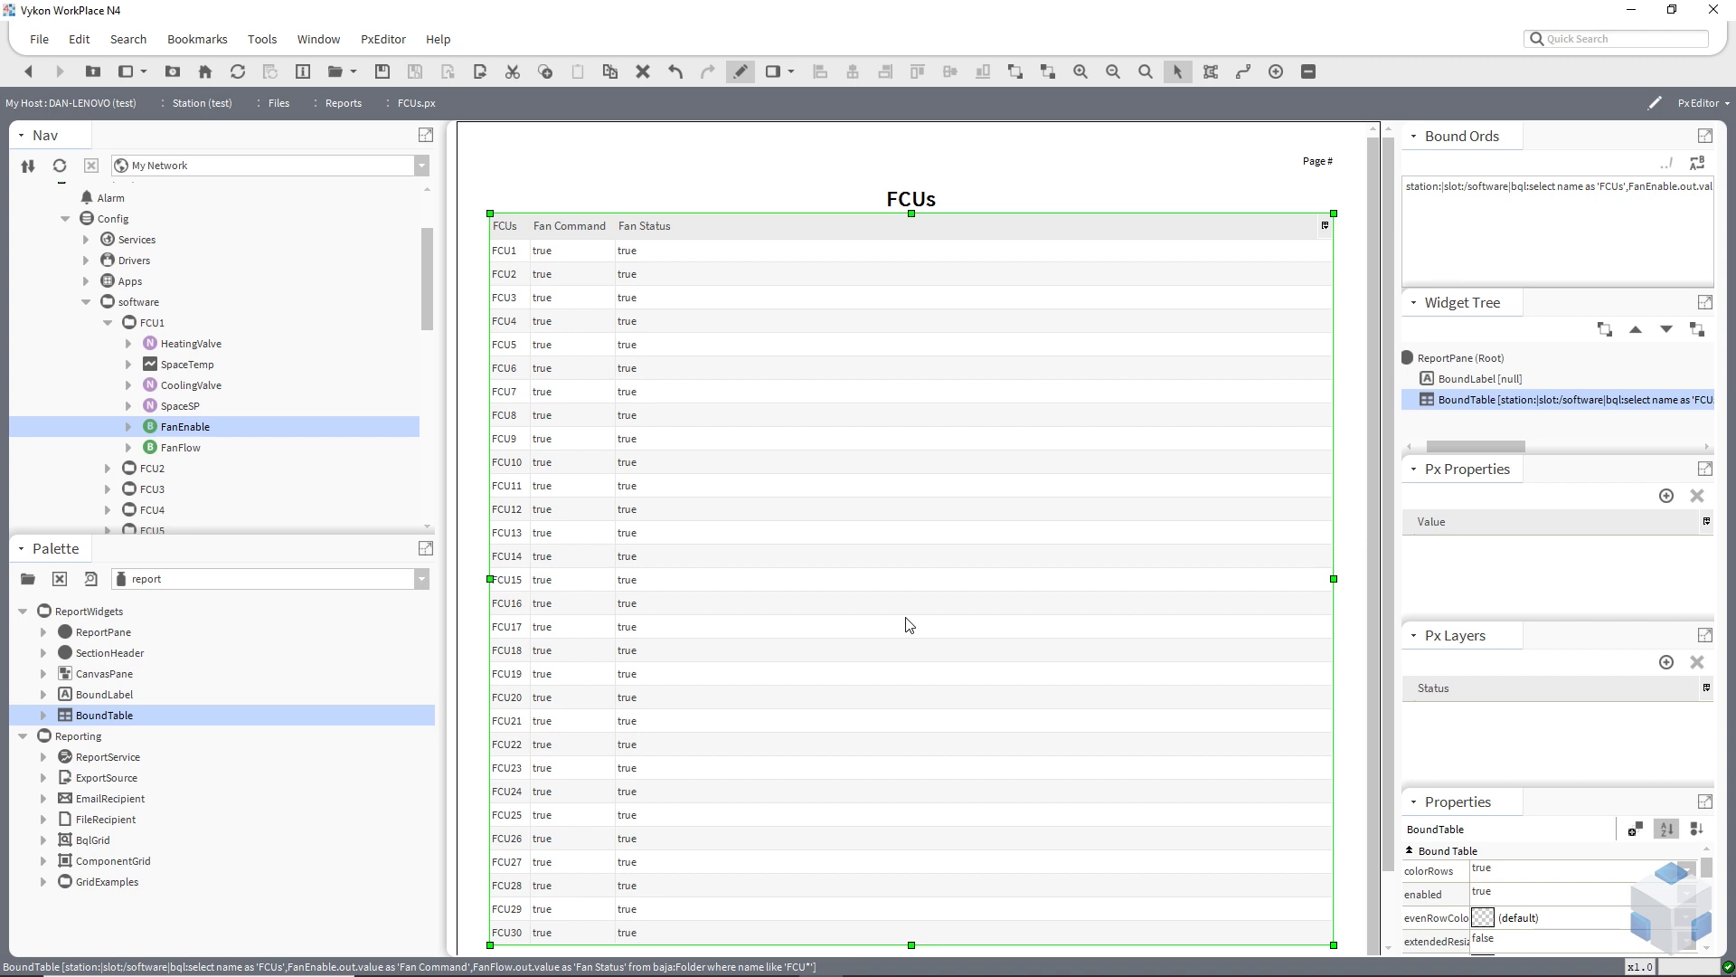
Step: Add a fourth column to the table binding's BQL query, seeded with the FanFlow expression
{"action": "double_click", "coordinate": [820, 537]}
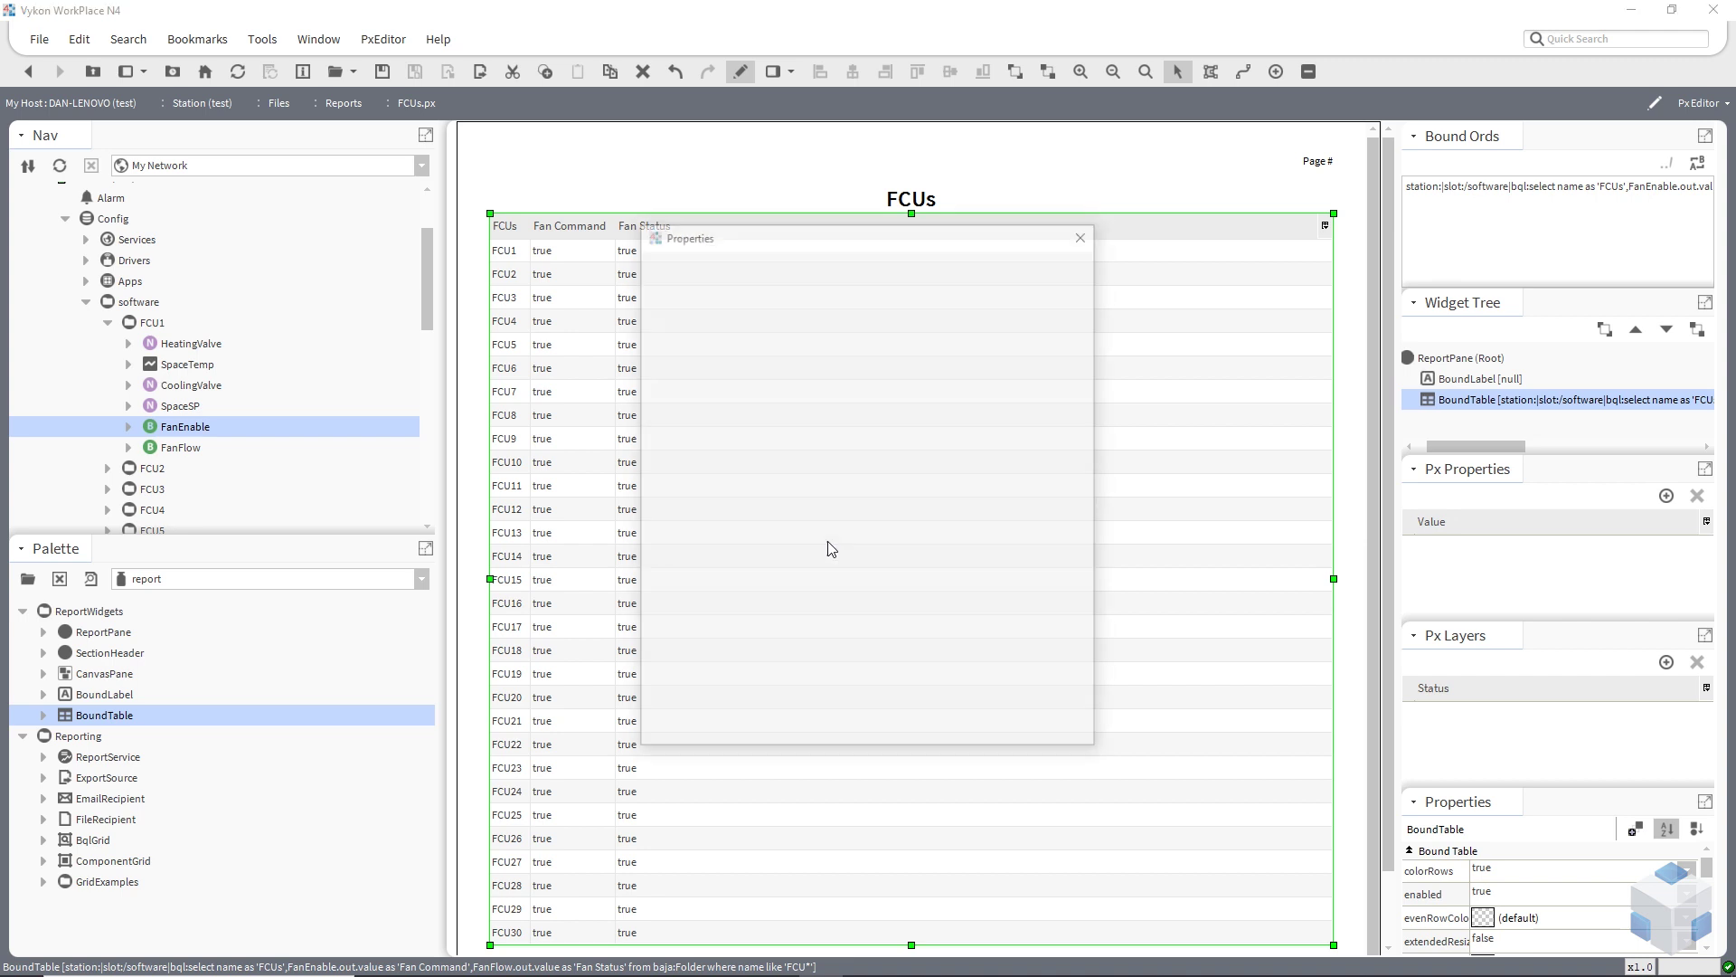
{"action": "left_click", "coordinate": [1082, 680]}
{"action": "left_click", "coordinate": [1007, 470]}
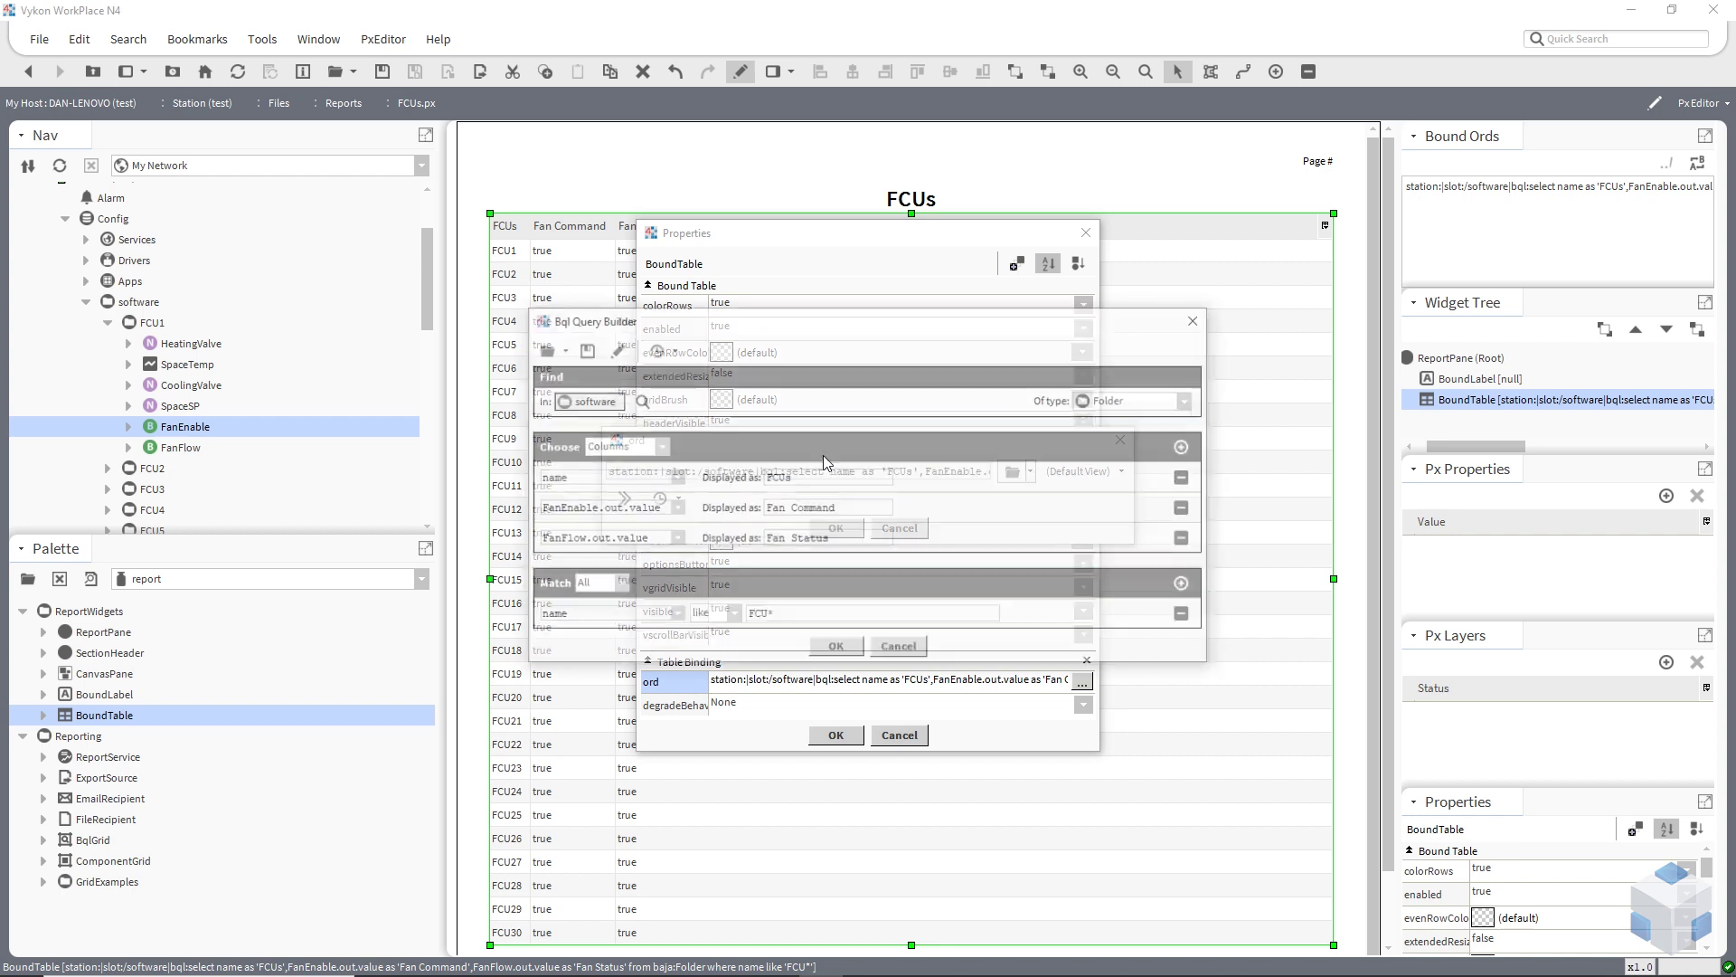
{"action": "left_click", "coordinate": [1187, 447]}
{"action": "left_click", "coordinate": [647, 539]}
{"action": "key", "text": "ctrl+c"}
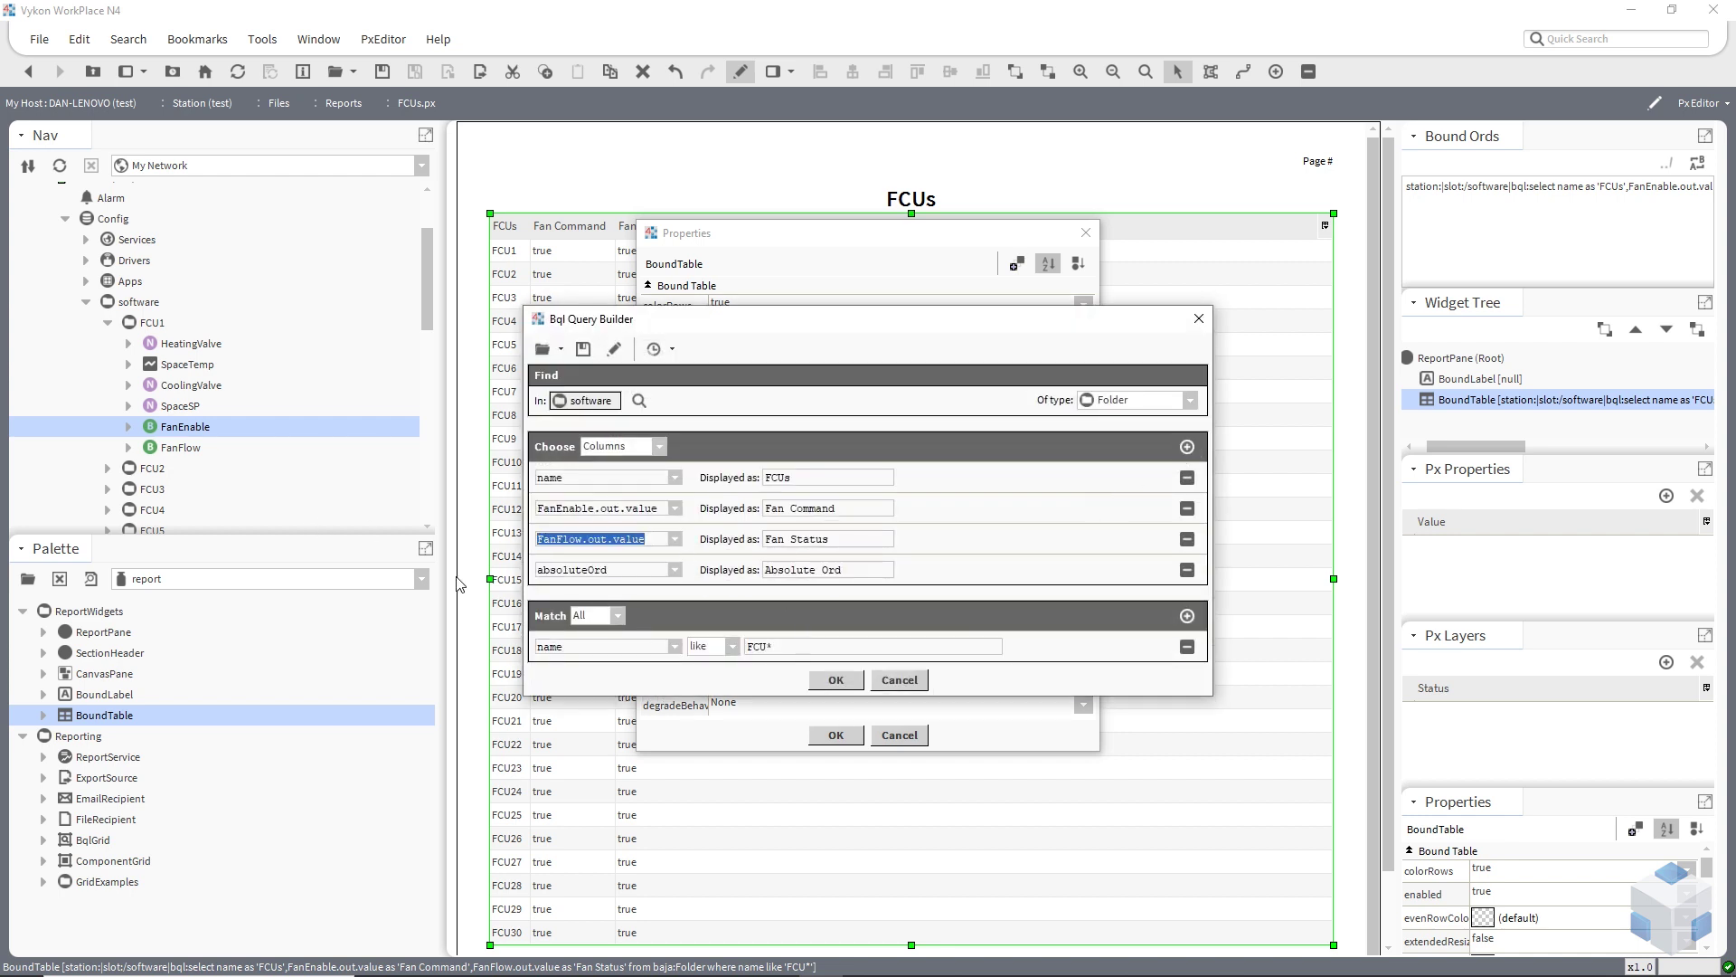
{"action": "key", "text": "Tab"}
{"action": "key", "text": "ctrl+v"}
Step: Make the fourth column SpaceTemp.out.value labelled 'Space Temp' and apply the binding
{"action": "left_click_drag", "start_coordinate": [581, 569], "coordinate": [399, 563]}
{"action": "type", "text": "SpaceTemp"}
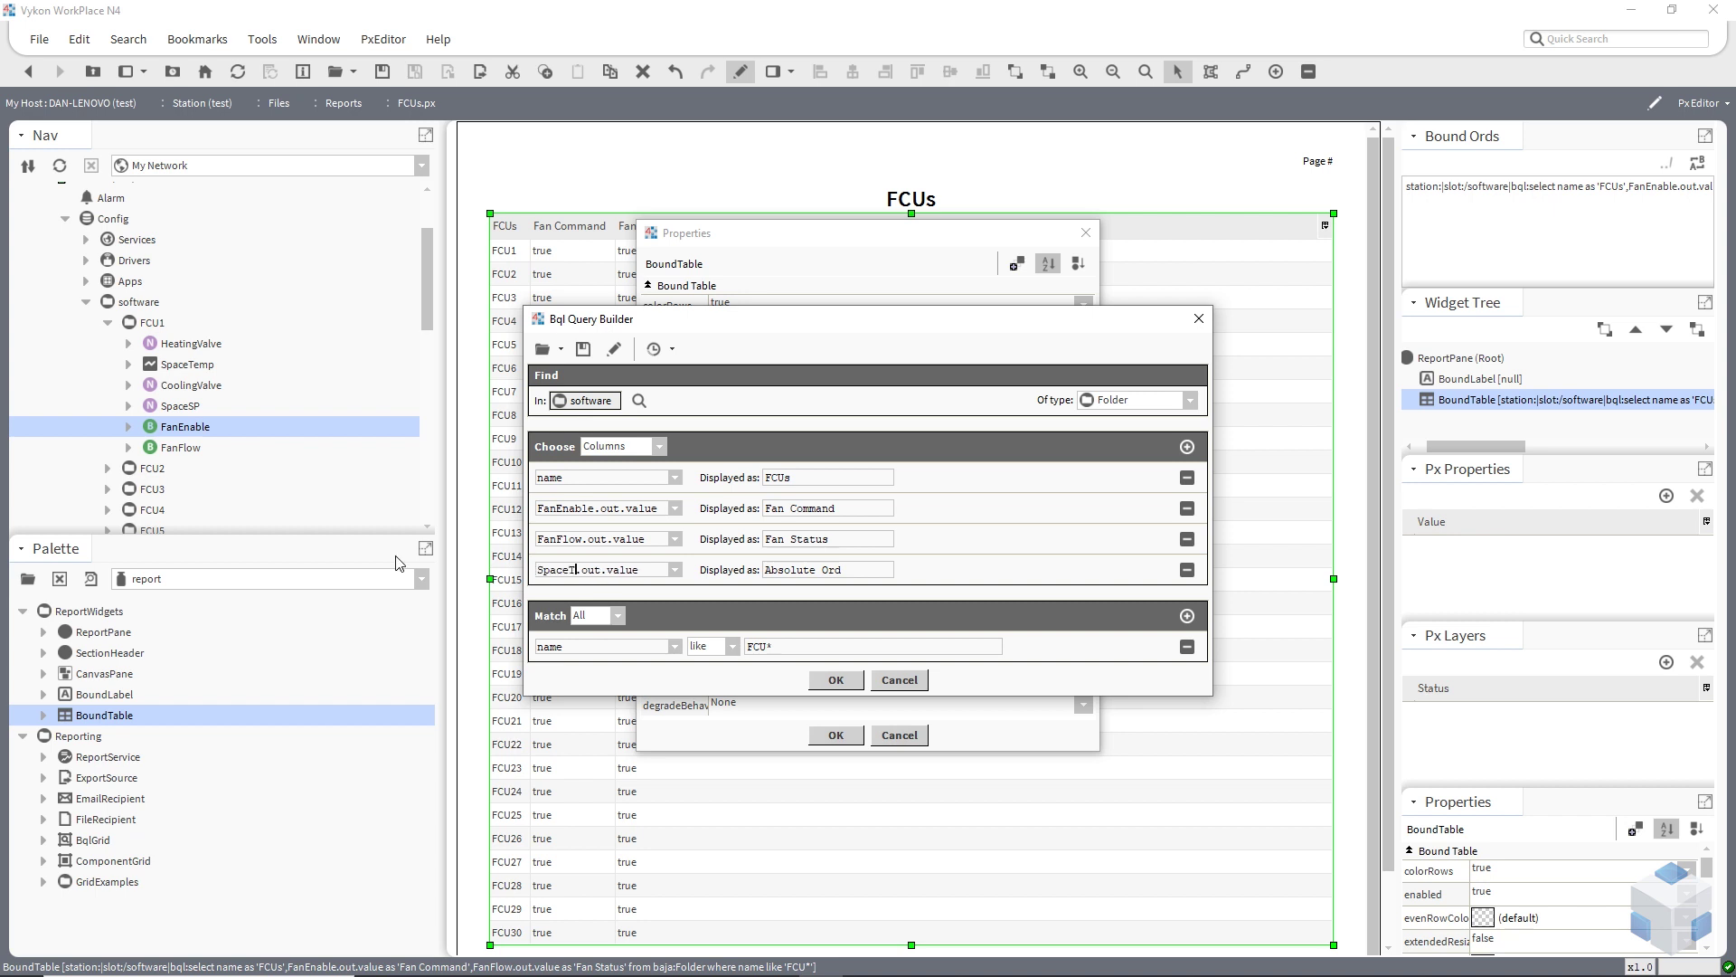
{"action": "left_click_drag", "start_coordinate": [843, 570], "coordinate": [649, 568]}
{"action": "type", "text": "Space Te"}
{"action": "left_click", "coordinate": [836, 679]}
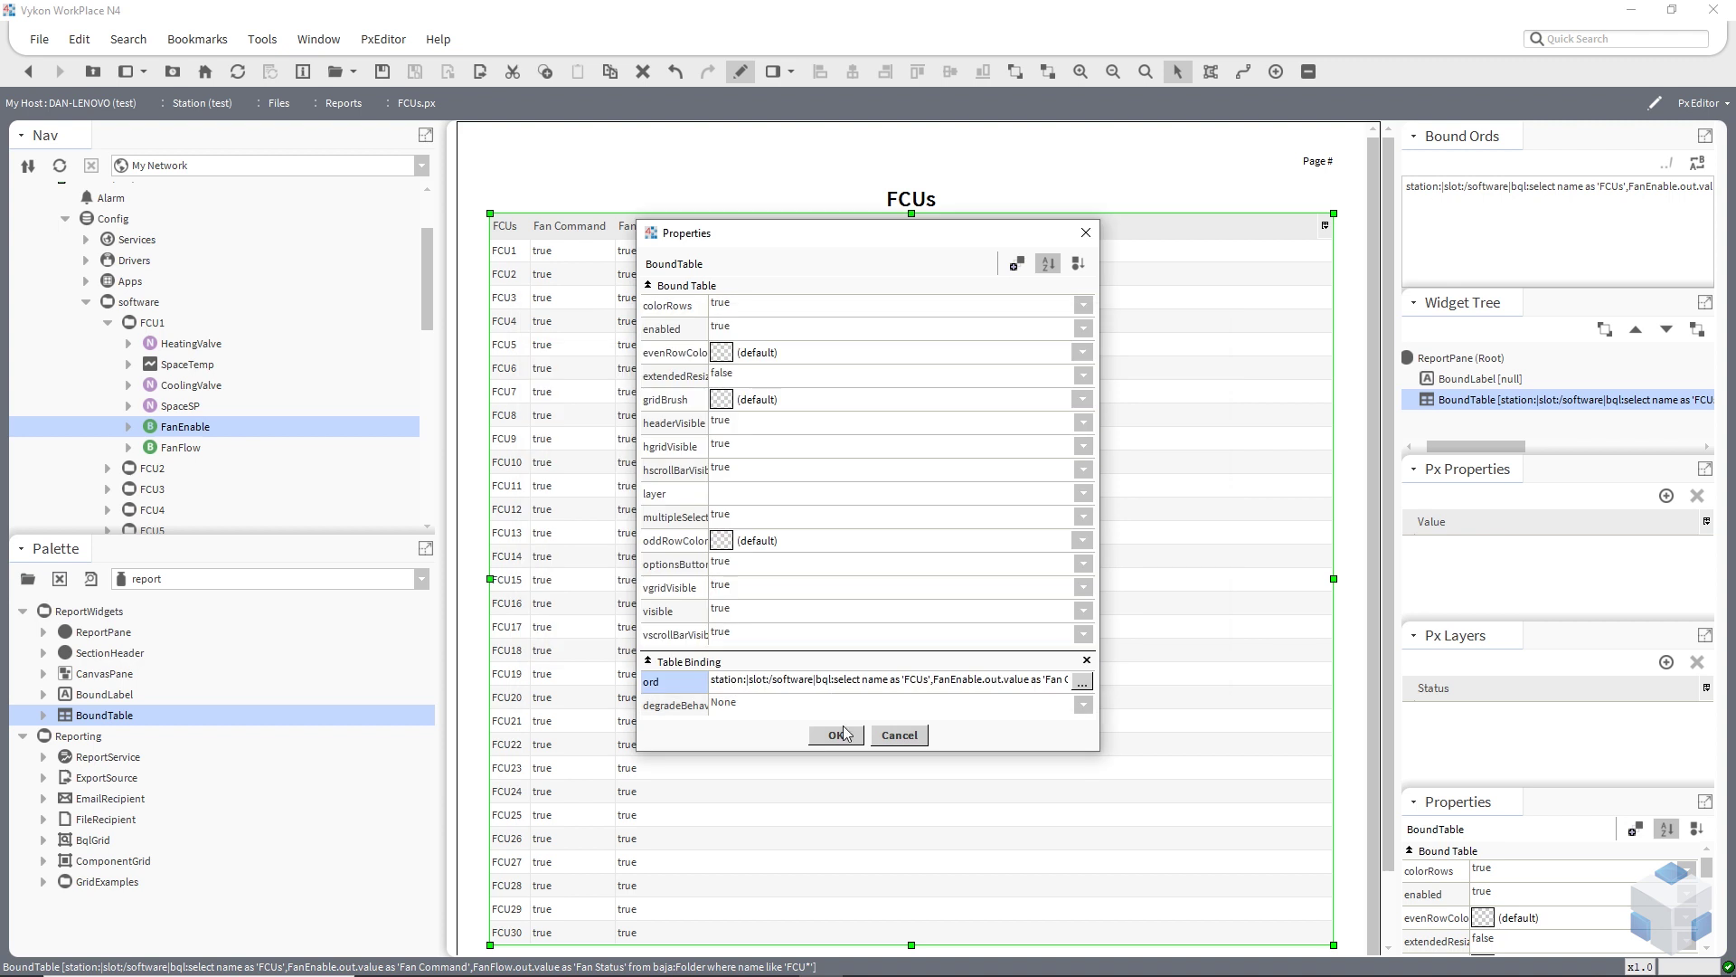
{"action": "left_click", "coordinate": [837, 734]}
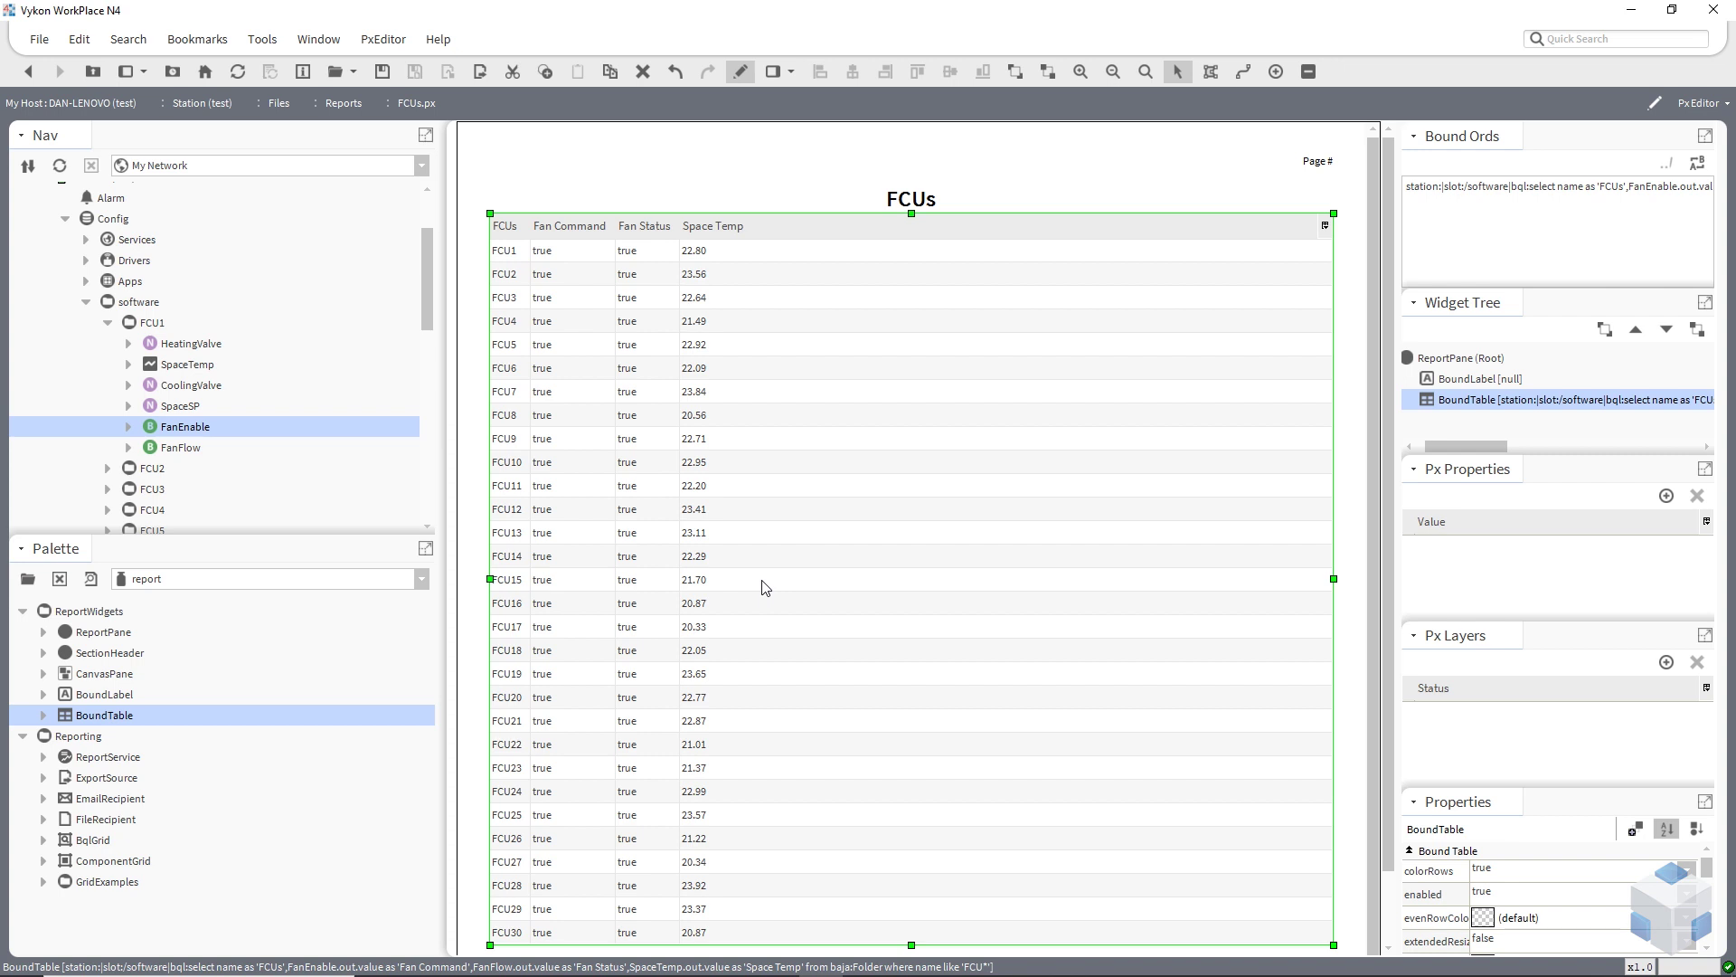
Step: Add a fifth query column SpaceSP.out.value labelled 'SP' and apply it to the table
{"action": "double_click", "coordinate": [862, 517]}
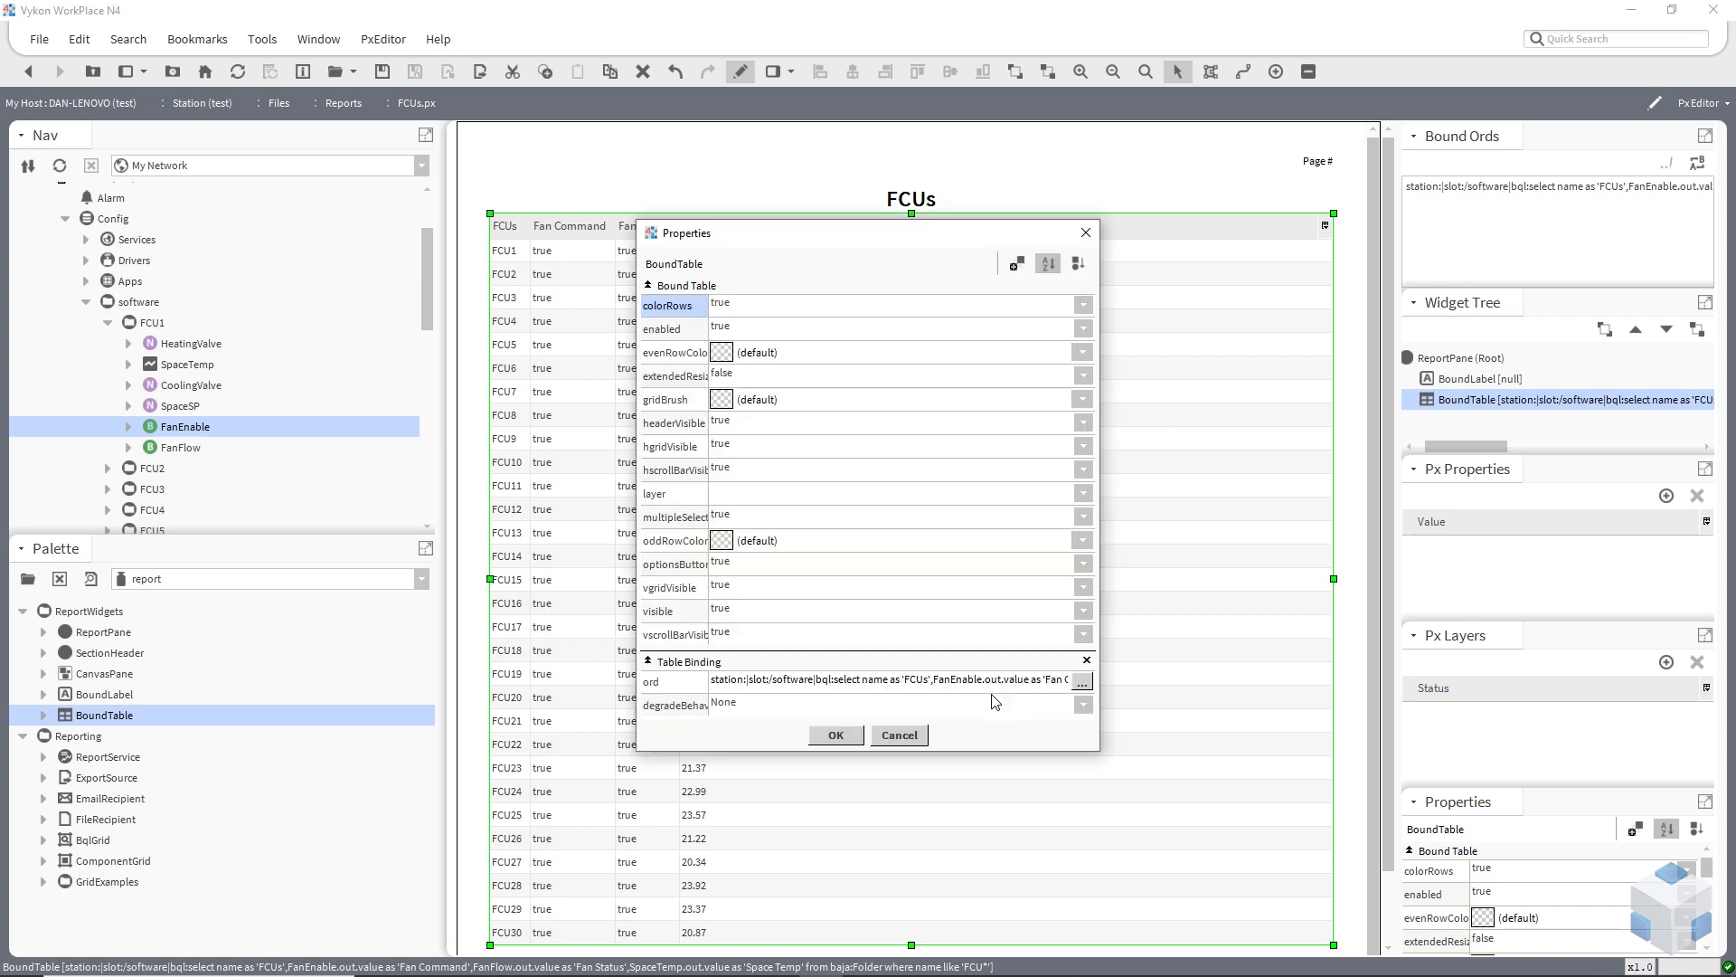
{"action": "left_click", "coordinate": [1082, 681]}
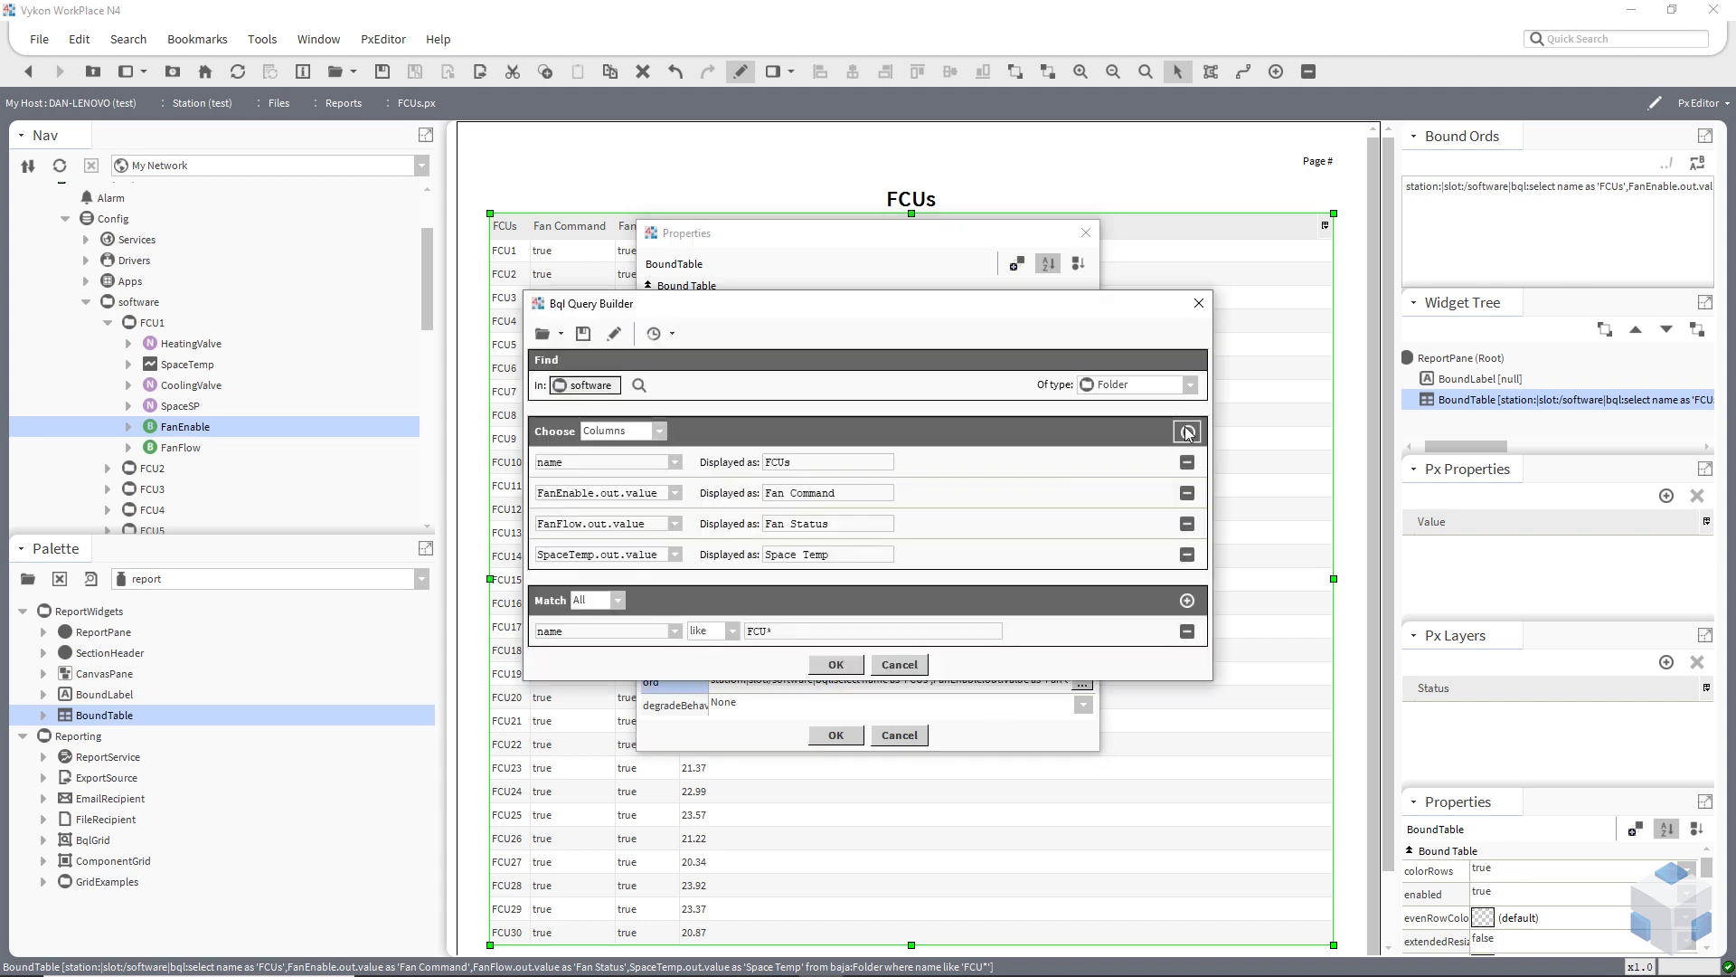
{"action": "left_click", "coordinate": [1187, 433]}
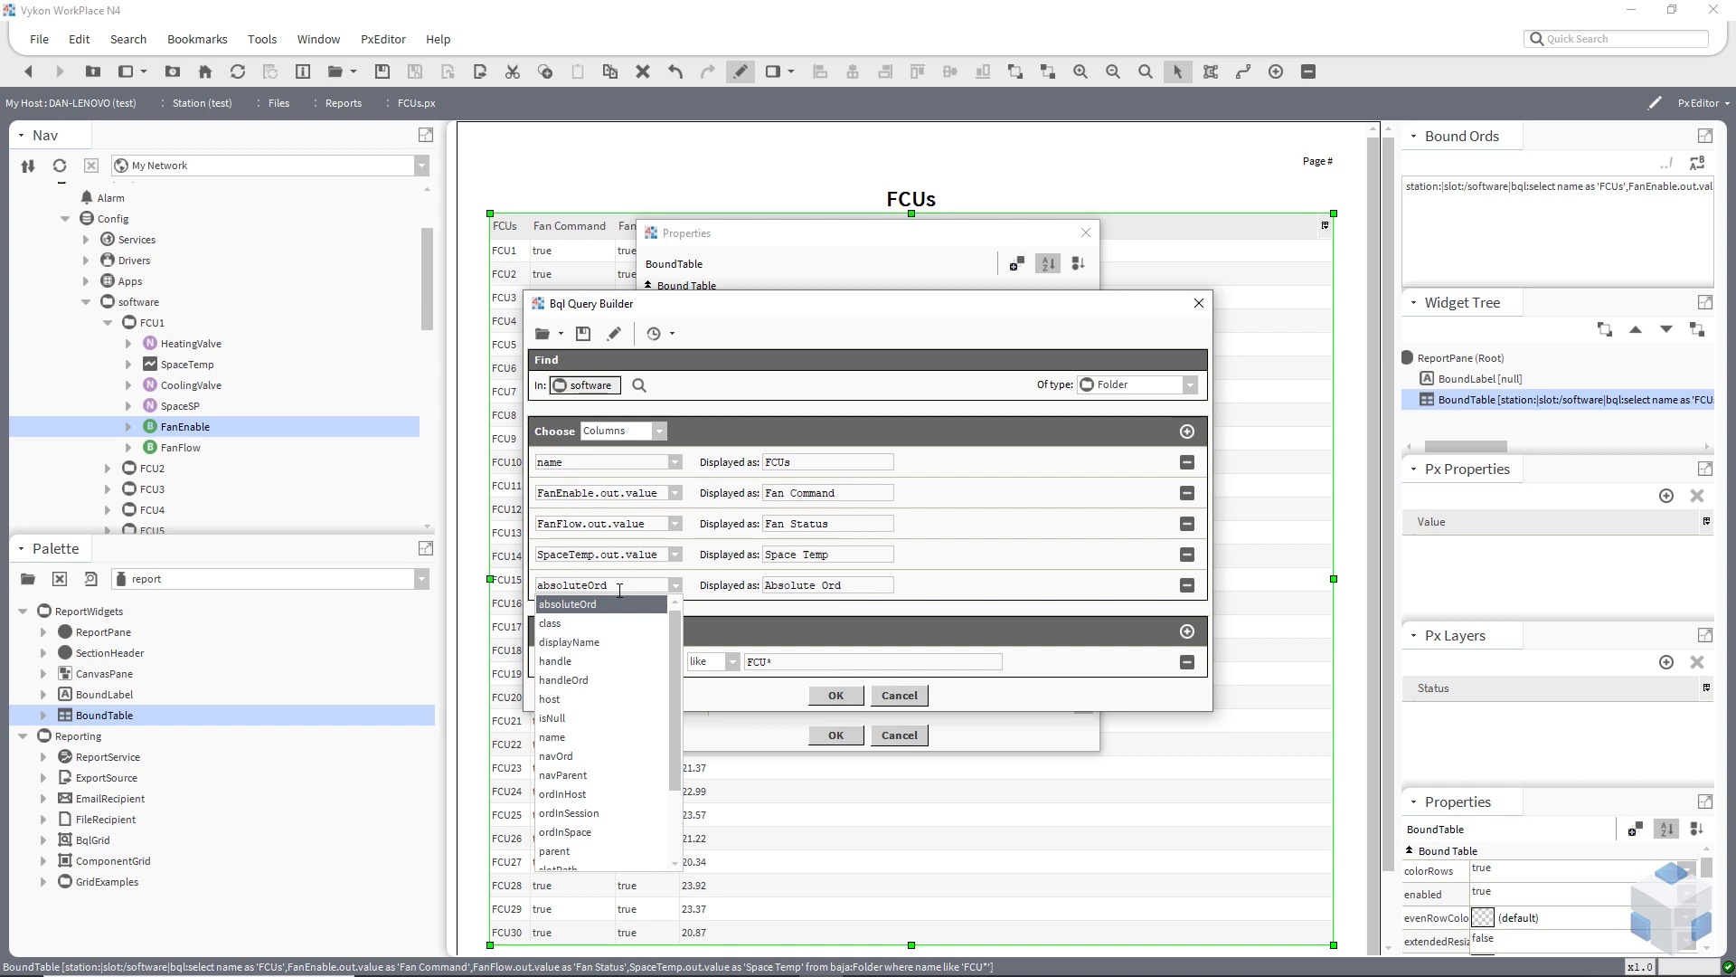
{"action": "left_click", "coordinate": [599, 588]}
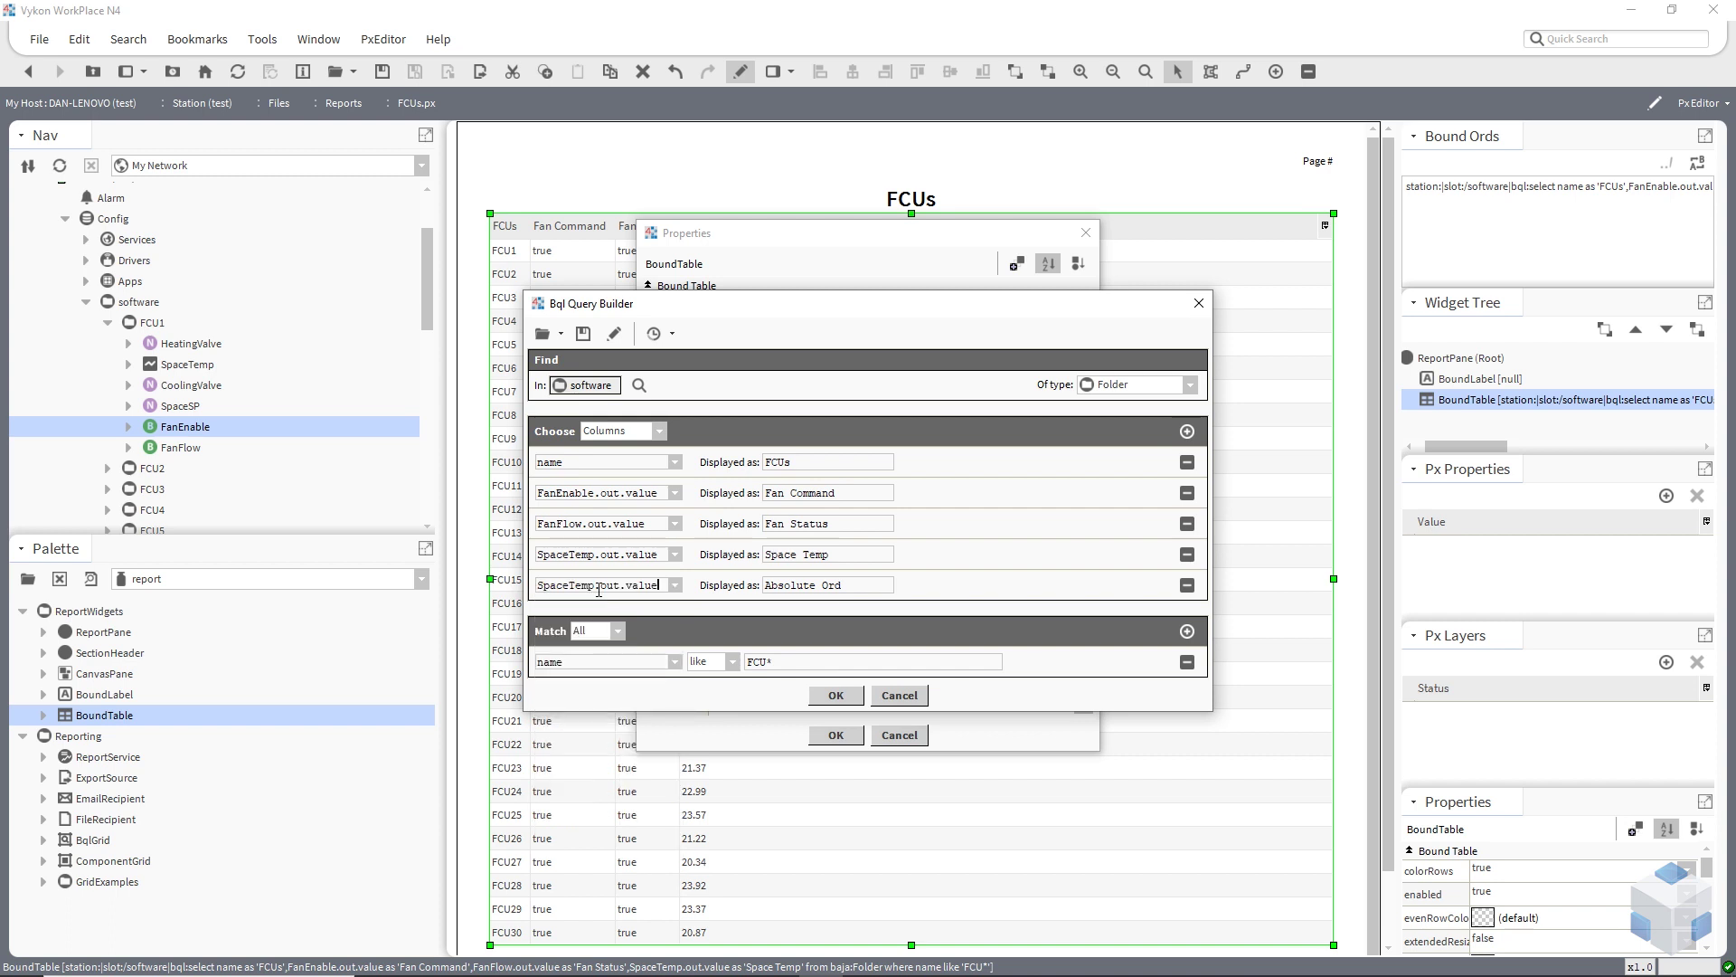
{"action": "left_click", "coordinate": [598, 588]}
{"action": "key", "text": "BackSpace"}
{"action": "key", "text": "BackSpace"}
{"action": "key", "text": "BackSpace"}
{"action": "key", "text": "BackSpace"}
{"action": "type", "text": "SP"}
{"action": "key", "text": "Tab"}
{"action": "type", "text": "S"}
{"action": "left_click", "coordinate": [836, 695]}
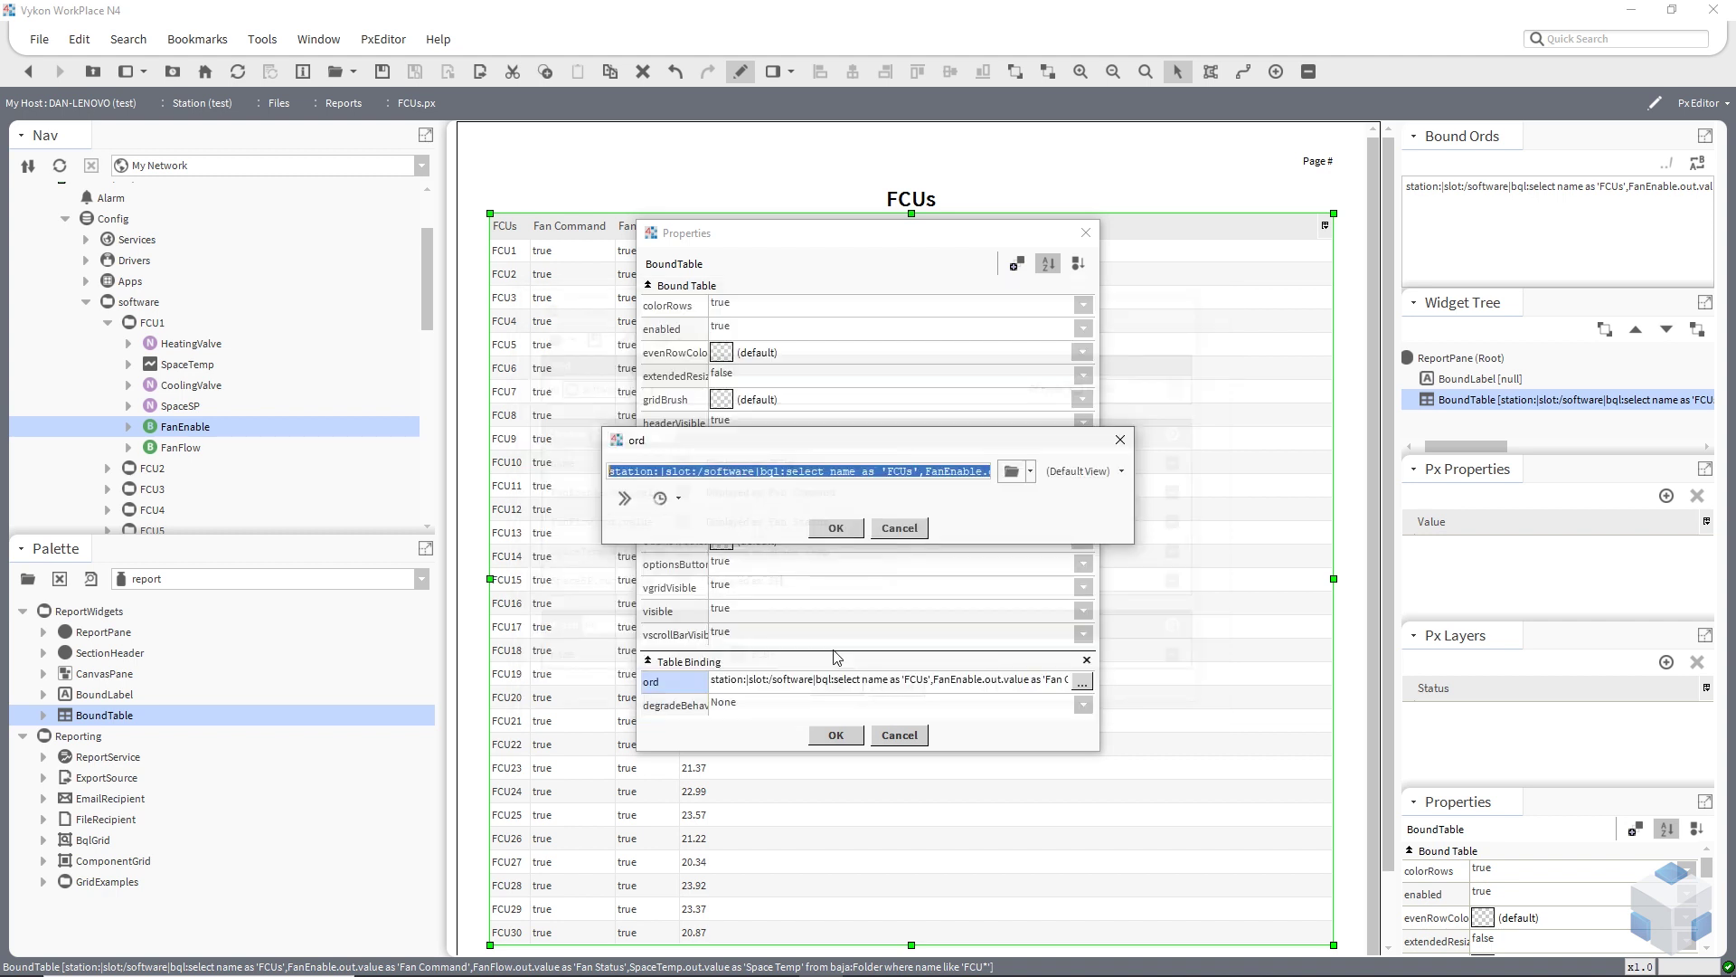
{"action": "key", "text": "Return"}
{"action": "key", "text": "Return"}
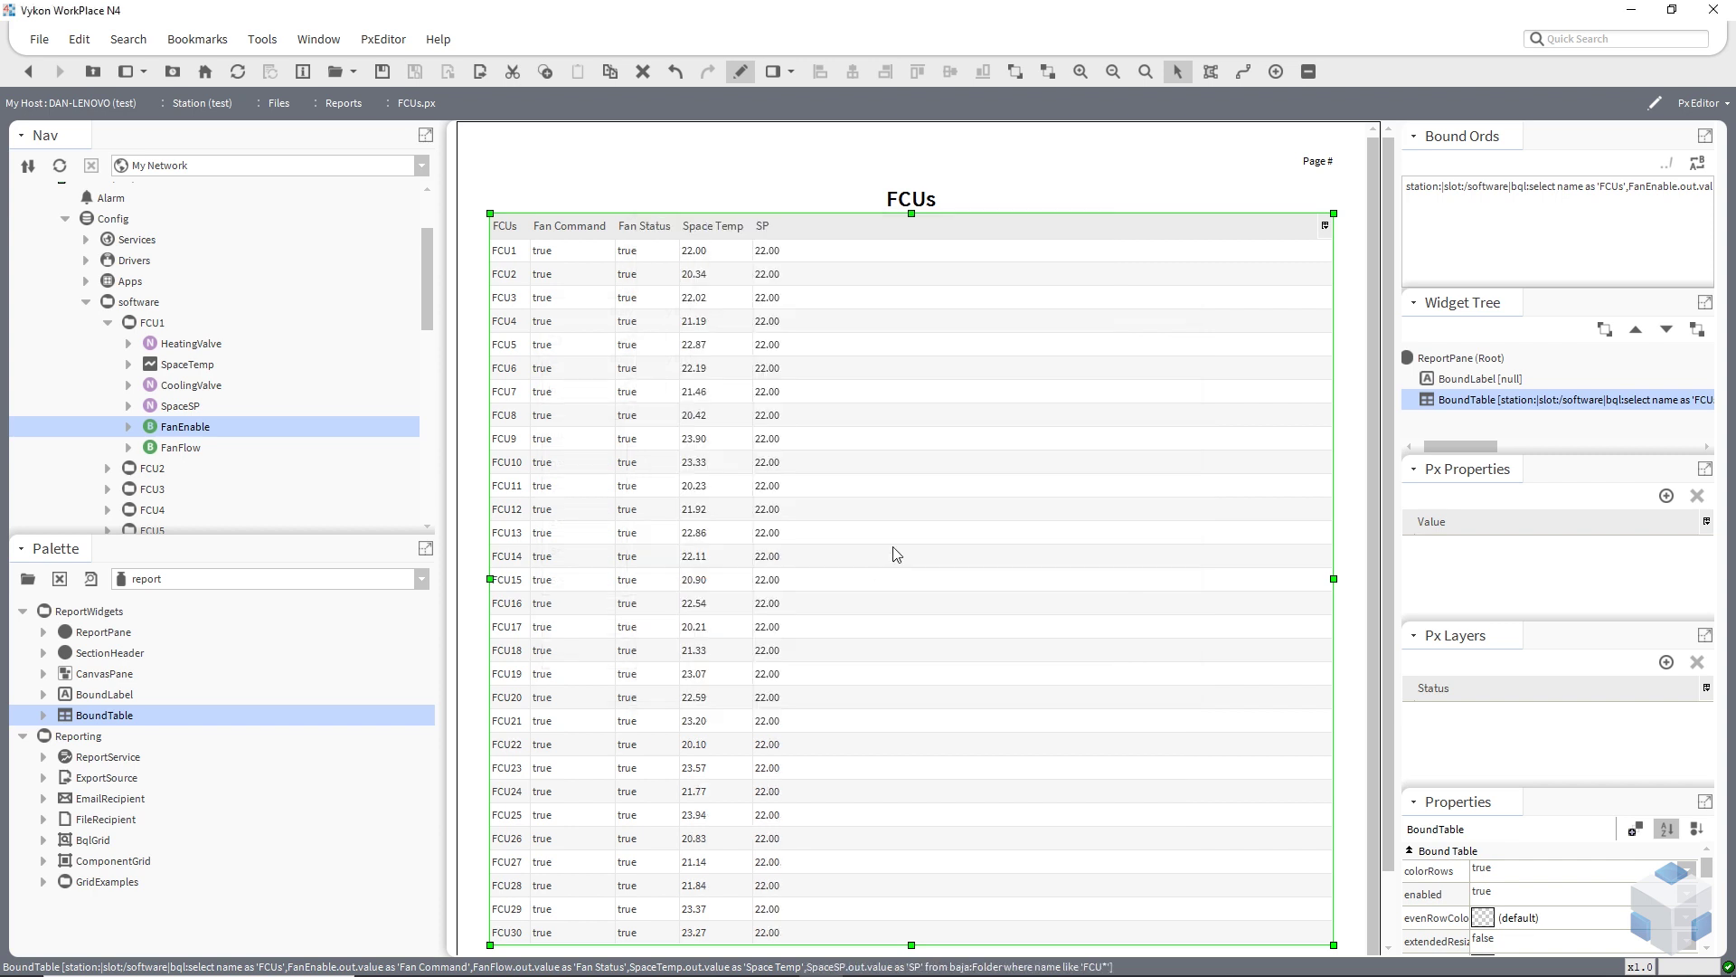
Step: Add a sixth query column HeatingValve.out.value labelled 'Htg Valve'
{"action": "double_click", "coordinate": [897, 554]}
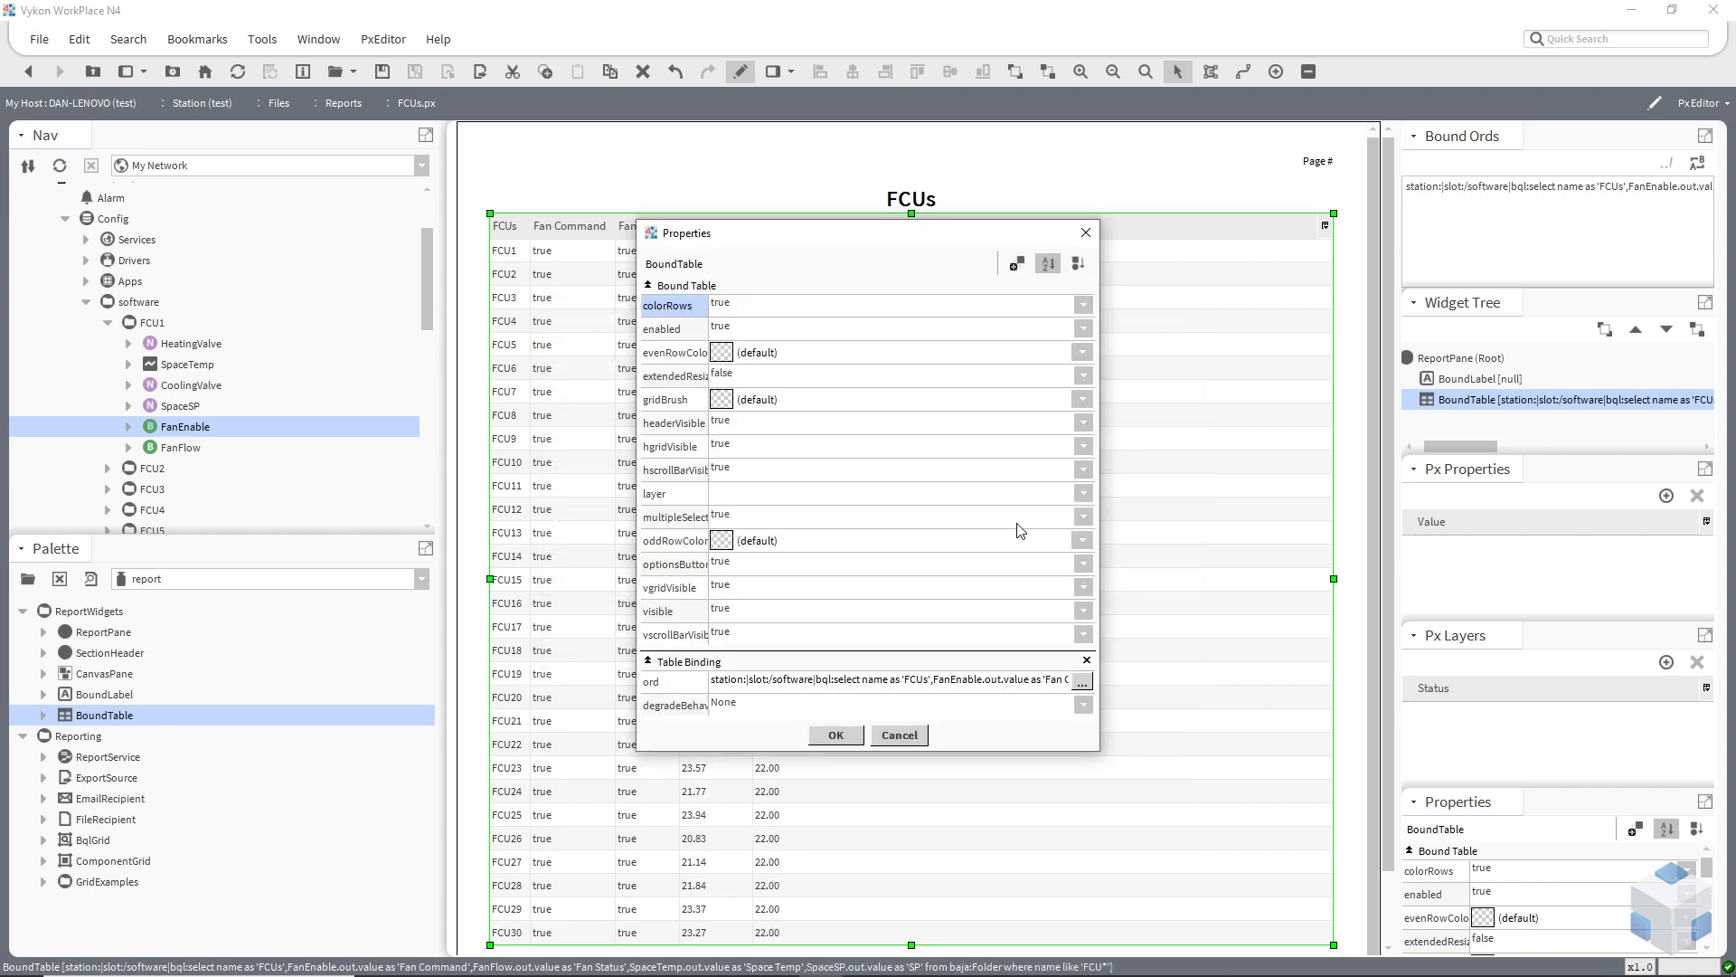
{"action": "left_click", "coordinate": [1082, 681]}
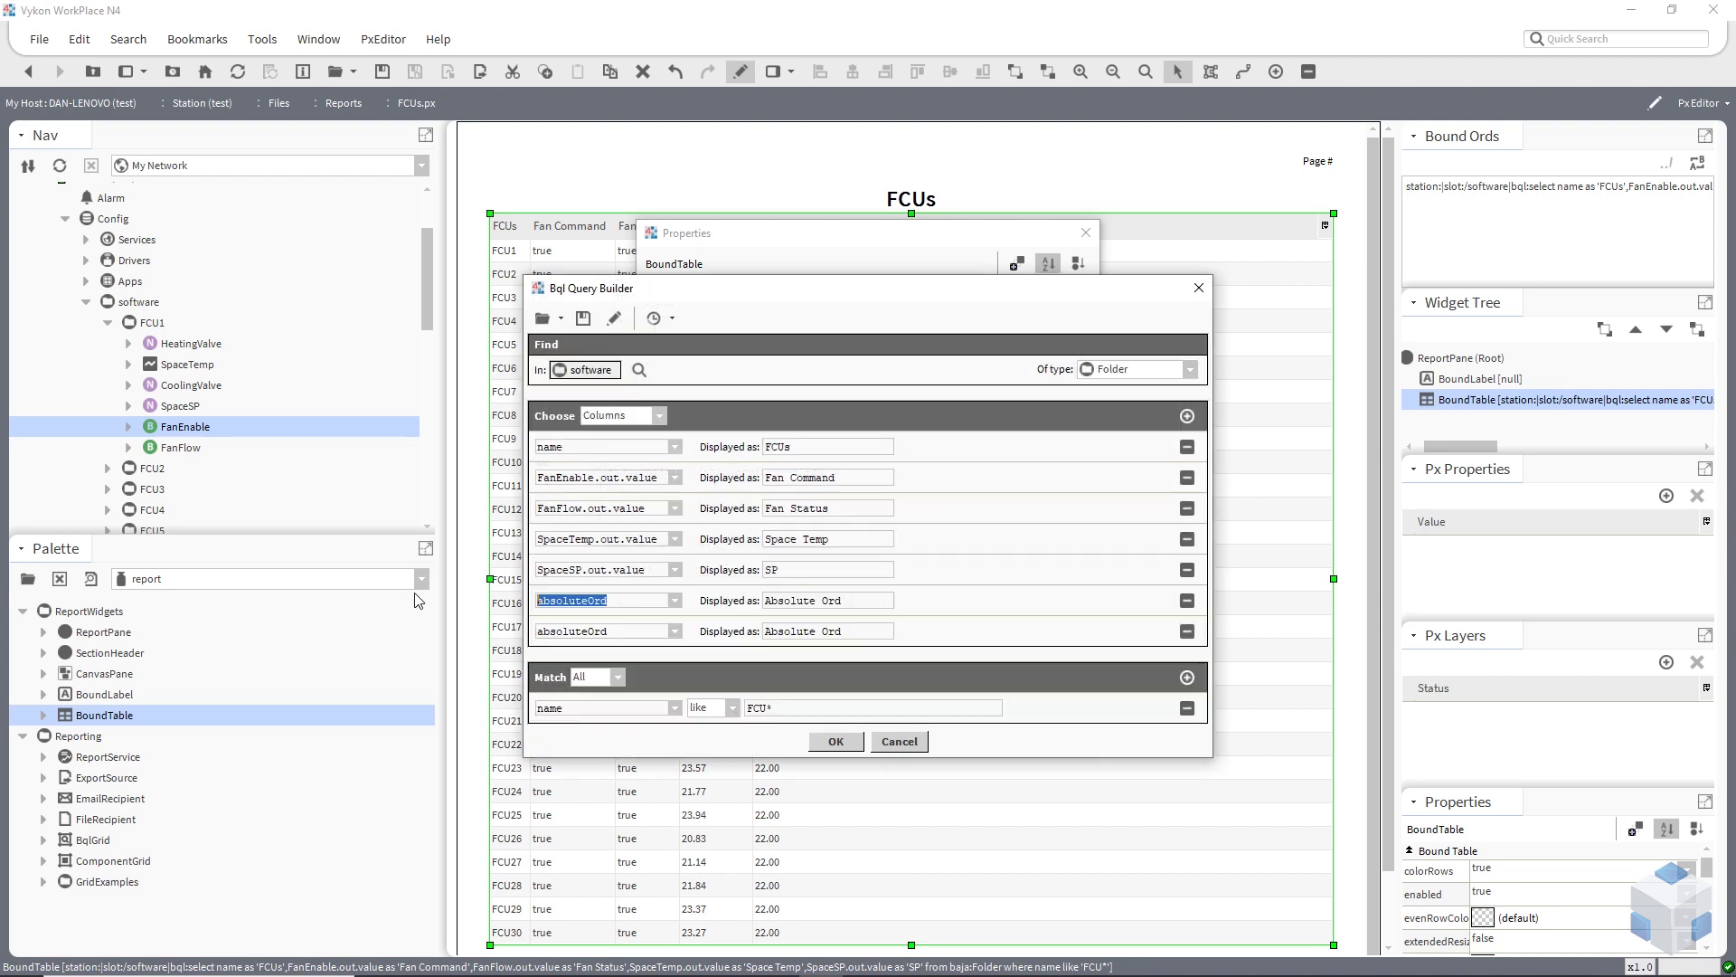
{"action": "type", "text": "SpaceTemp.out.value"}
{"action": "left_click_drag", "start_coordinate": [601, 600], "coordinate": [429, 580]}
{"action": "type", "text": "HeatingValve."}
{"action": "key", "text": "Return"}
{"action": "triple_click", "coordinate": [868, 606]}
{"action": "type", "text": "Htg Valve"}
Step: Add a seventh column CoolingValve.out.value labelled 'Clg Valve' and apply the updated binding
{"action": "double_click", "coordinate": [592, 632]}
{"action": "type", "text": "HeatingValve.out.value"}
{"action": "left_click_drag", "start_coordinate": [579, 634], "coordinate": [381, 633]}
{"action": "type", "text": "Cool"}
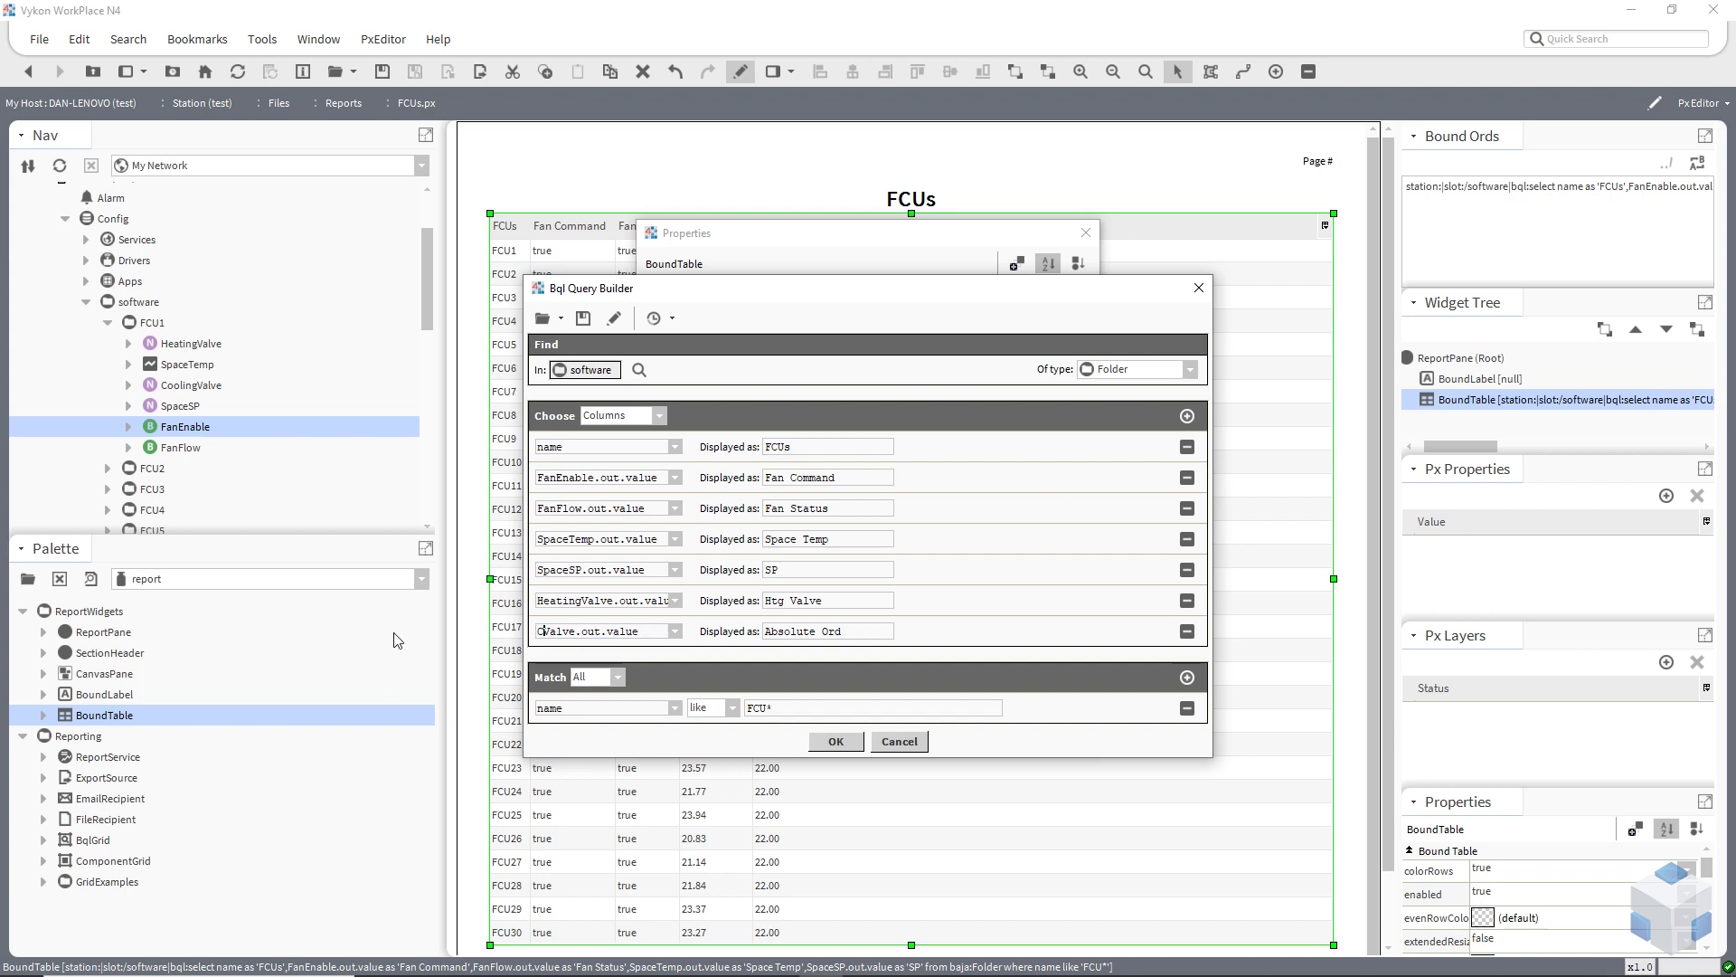
{"action": "type", "text": "ing"}
{"action": "left_click_drag", "start_coordinate": [847, 630], "coordinate": [555, 657]}
{"action": "type", "text": "Clg Vavle"}
{"action": "key", "text": "BackSpace"}
{"action": "key", "text": "BackSpace"}
{"action": "key", "text": "BackSpace"}
{"action": "type", "text": "lve"}
{"action": "left_click", "coordinate": [836, 742]}
{"action": "left_click", "coordinate": [836, 527]}
{"action": "left_click", "coordinate": [832, 739]}
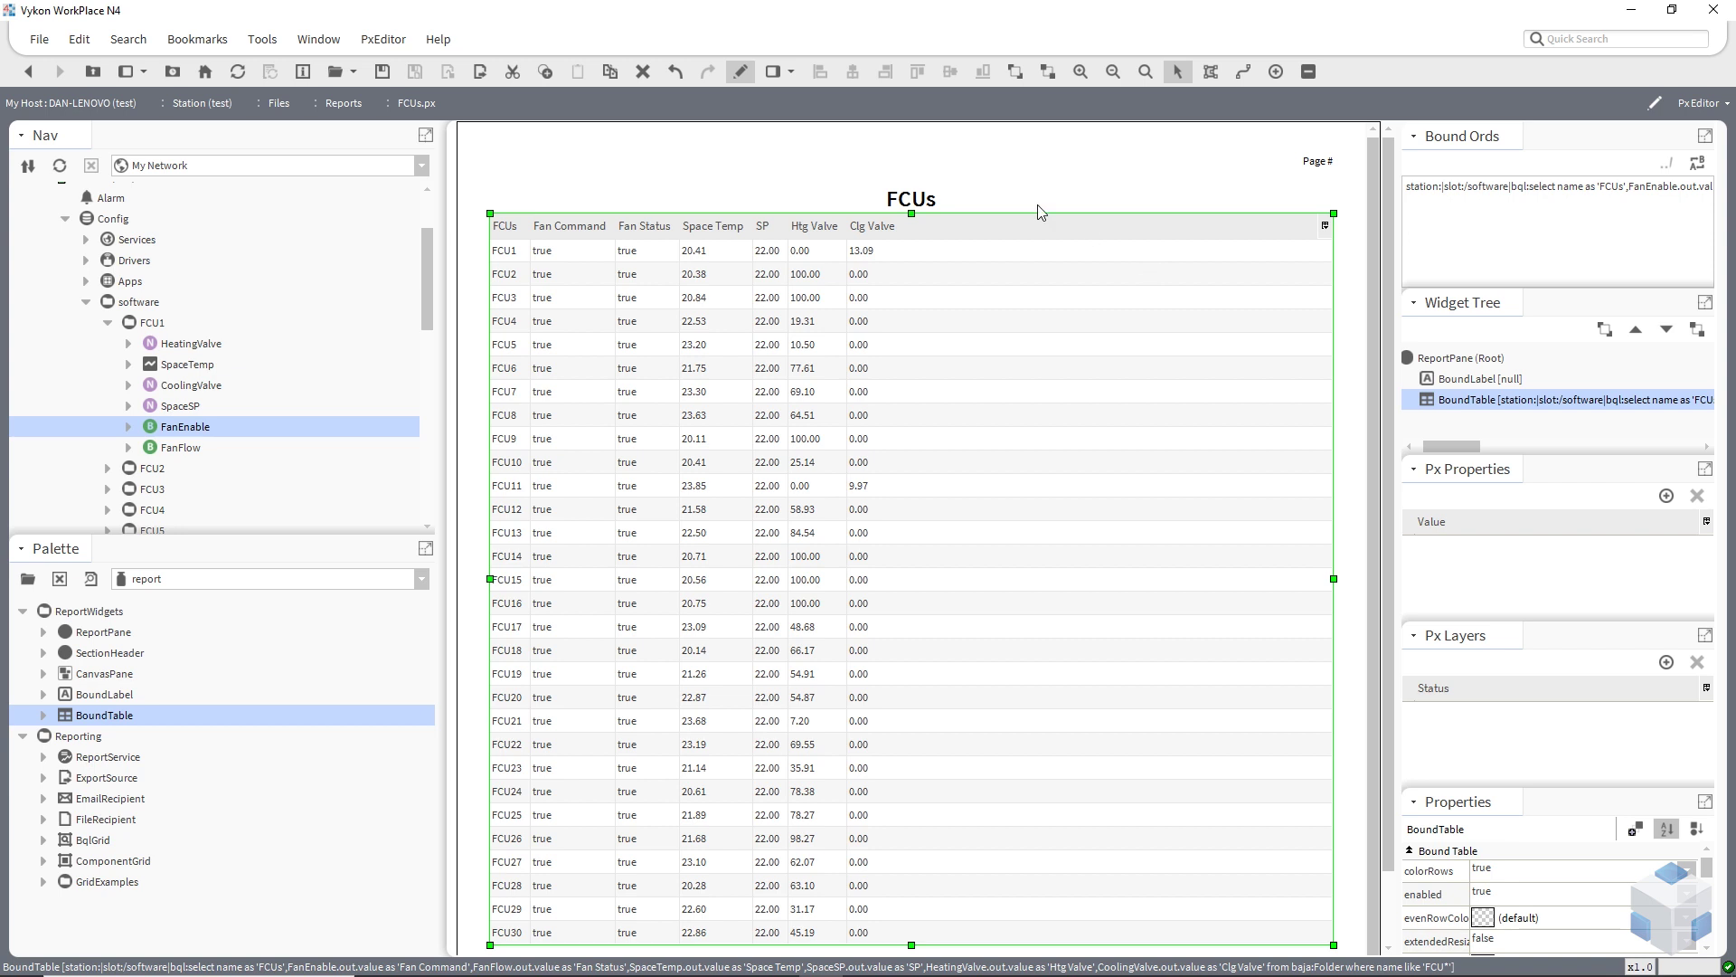
Step: Switch FCUs.px to the Px viewer and widen the Htg Valve, Fan Status and FCUs columns
{"action": "left_click", "coordinate": [738, 72]}
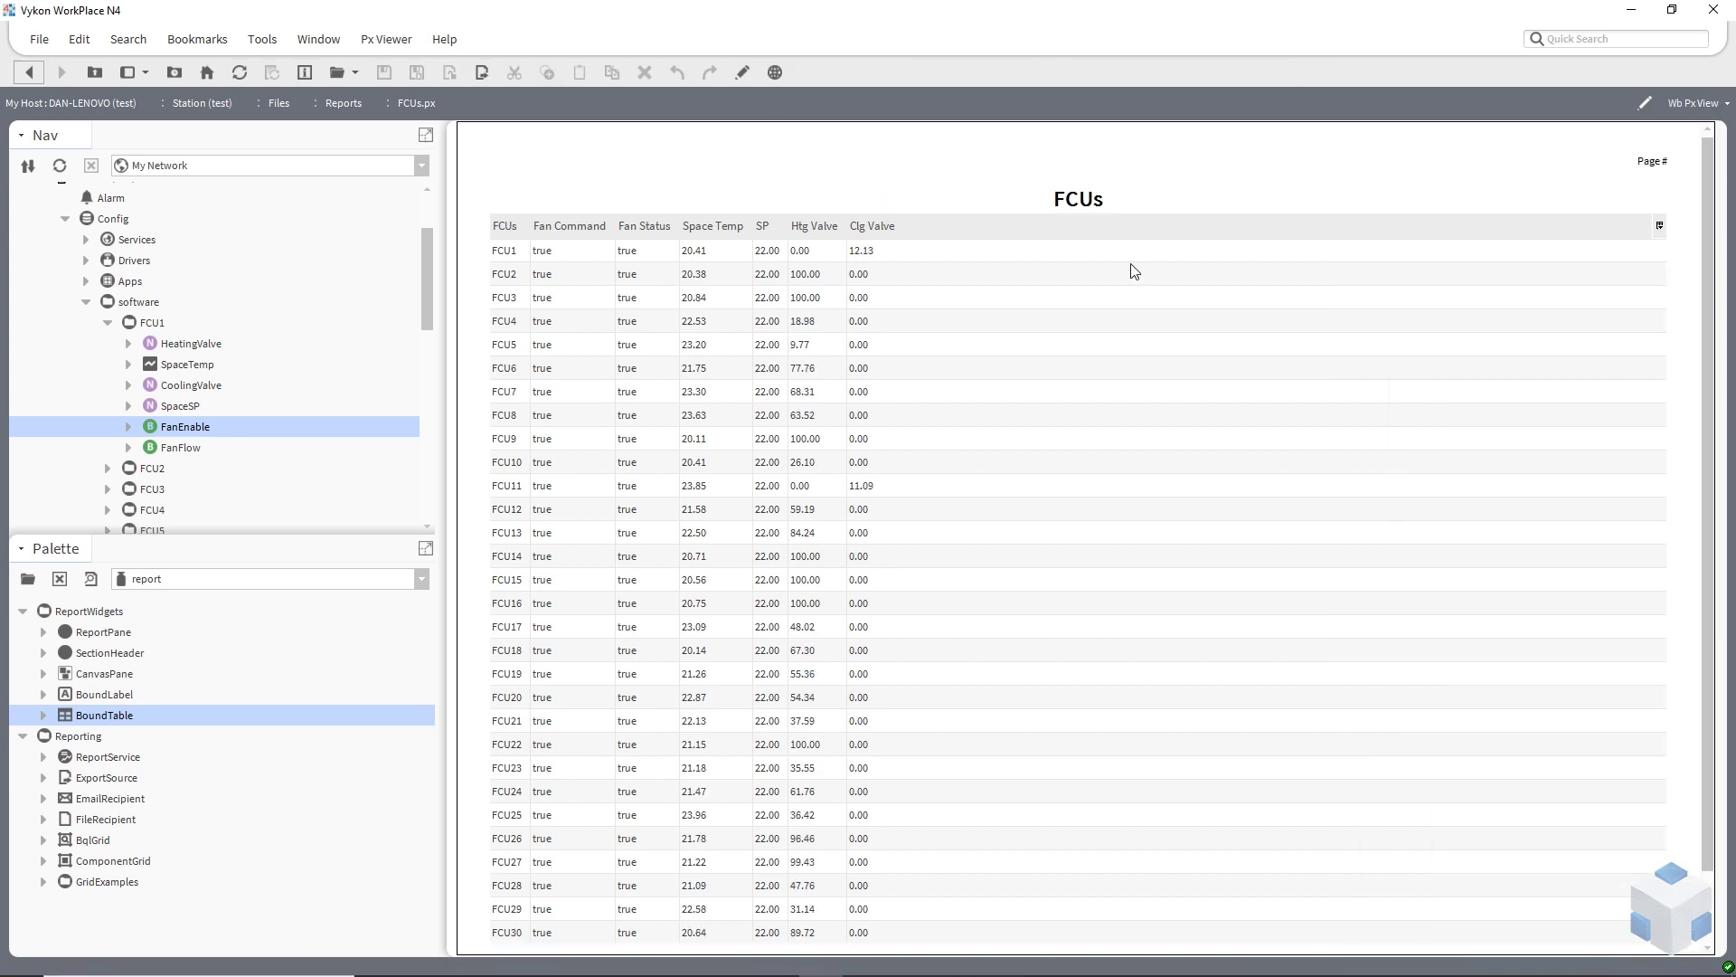
{"action": "left_click_drag", "start_coordinate": [844, 226], "coordinate": [796, 234]}
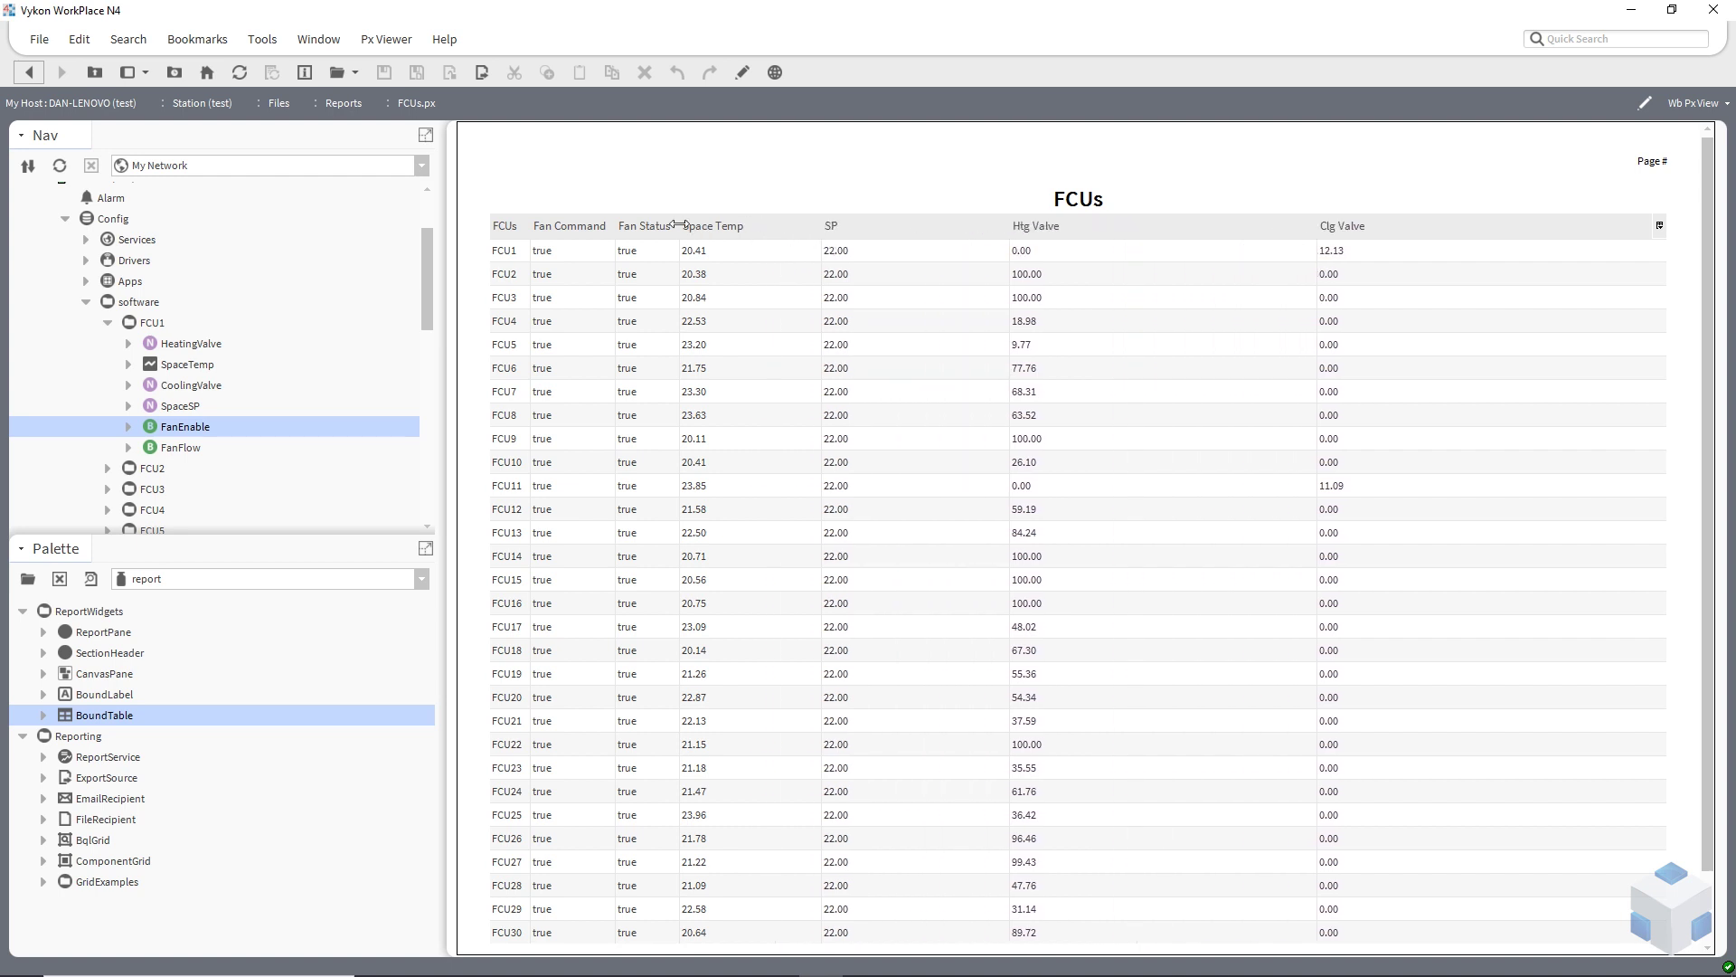
{"action": "mouse_move", "coordinate": [678, 226]}
{"action": "left_mouse_down"}
{"action": "mouse_move", "coordinate": [705, 226]}
{"action": "mouse_move", "coordinate": [686, 225]}
{"action": "left_mouse_up"}
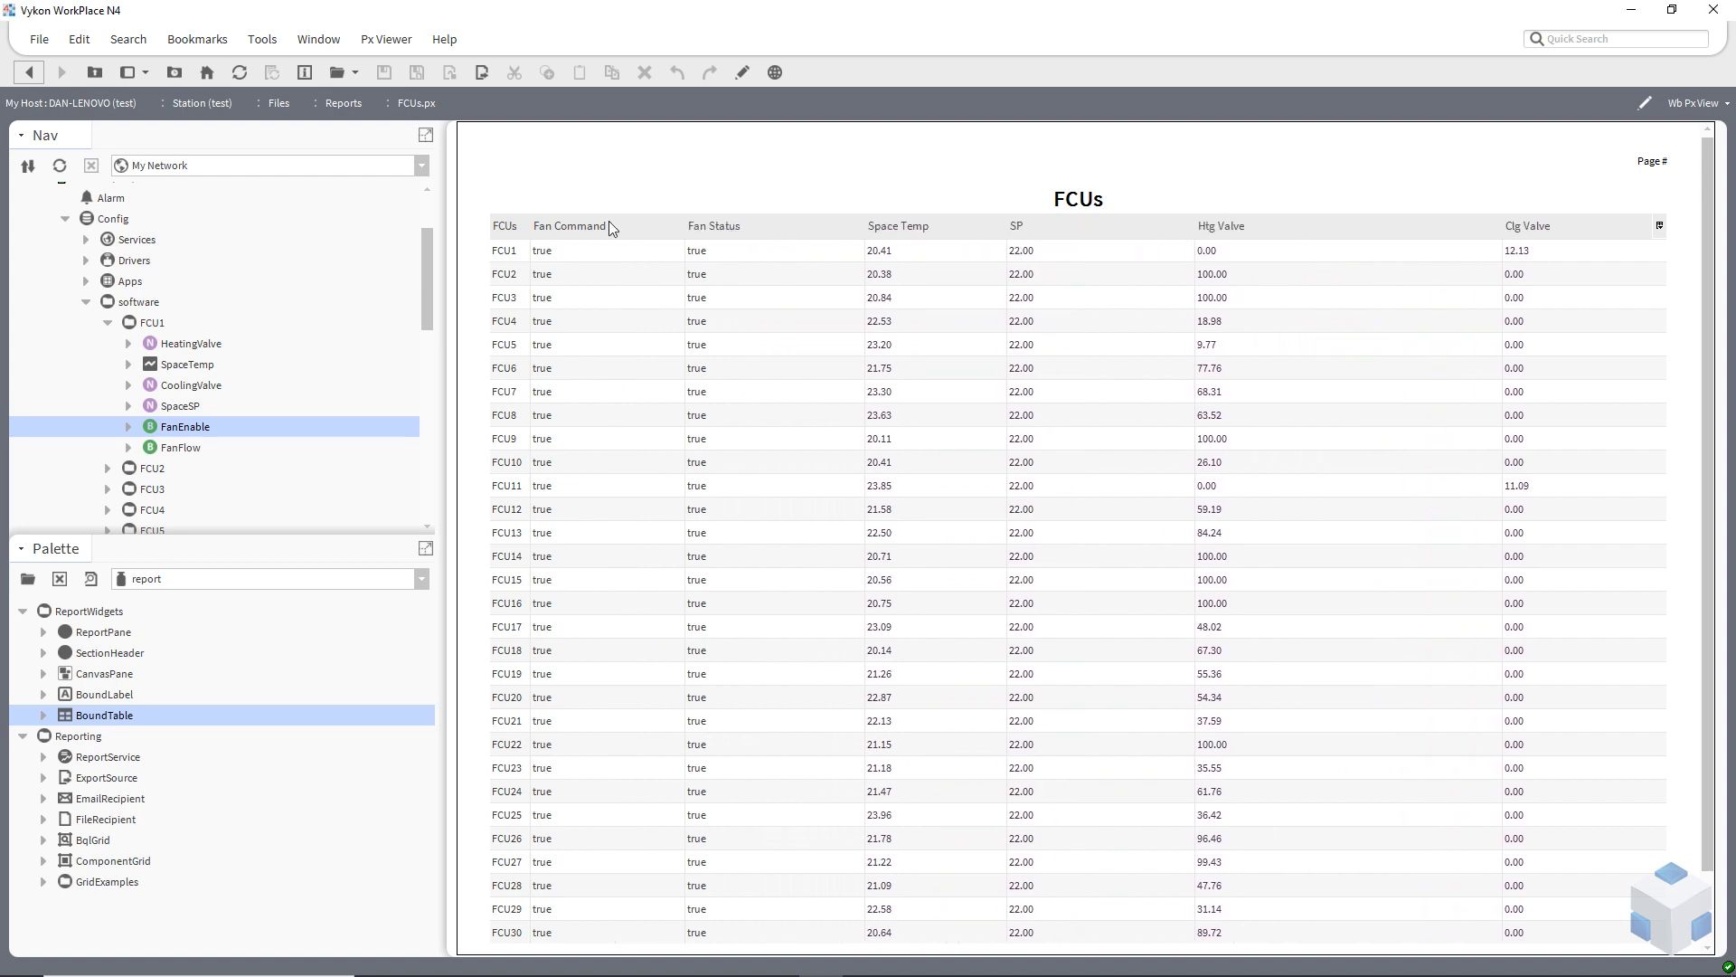
{"action": "left_click_drag", "start_coordinate": [531, 226], "coordinate": [612, 226]}
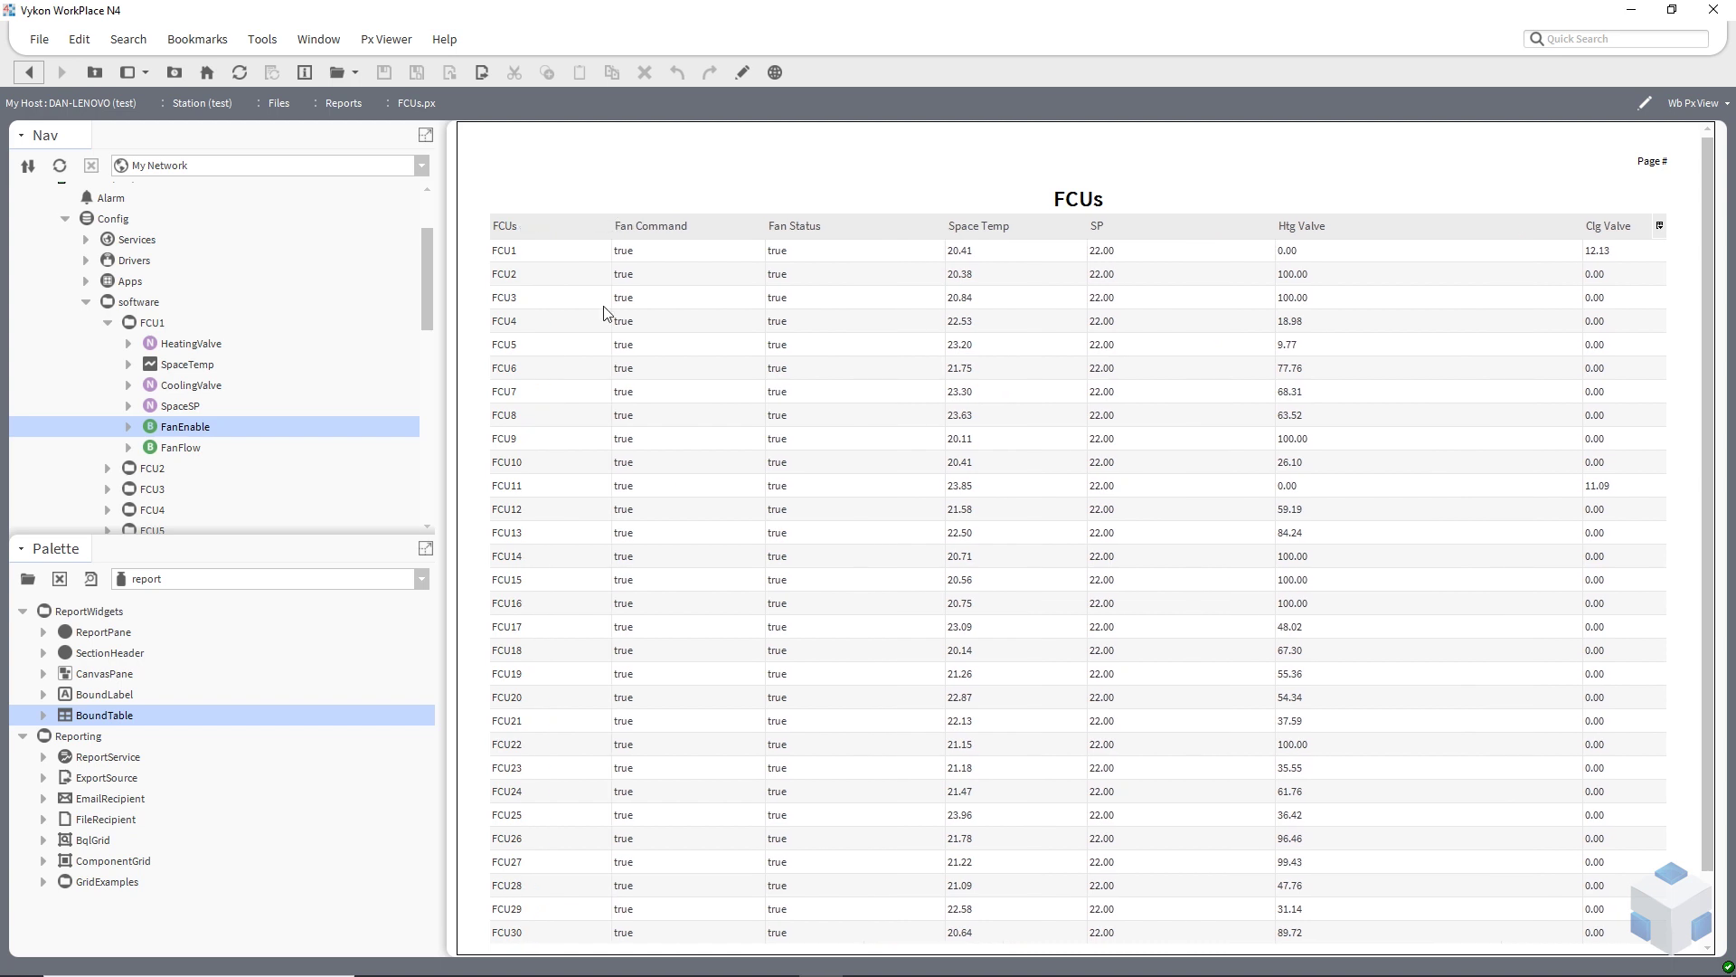